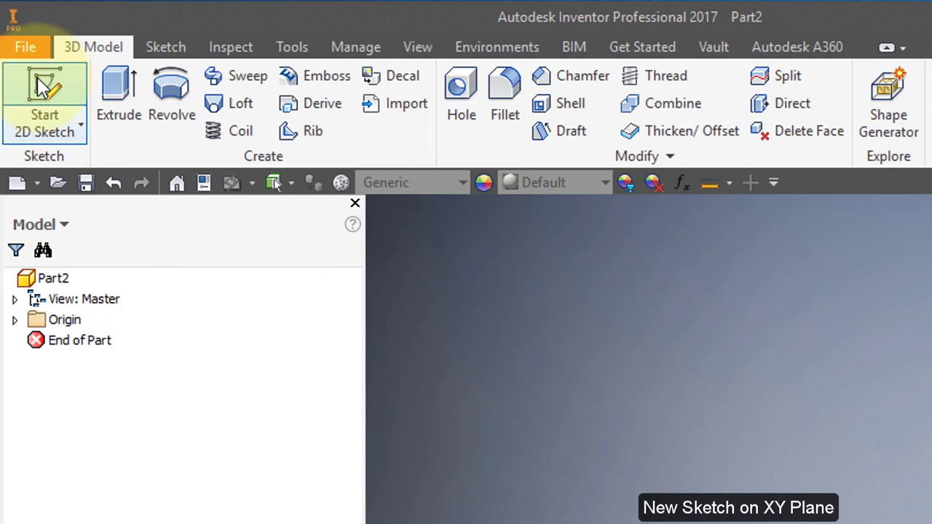
- Start a sketch on the XY plane and draw an 11 in by 4 in two-point center rectangle centered on the origin
left_click(43, 86)
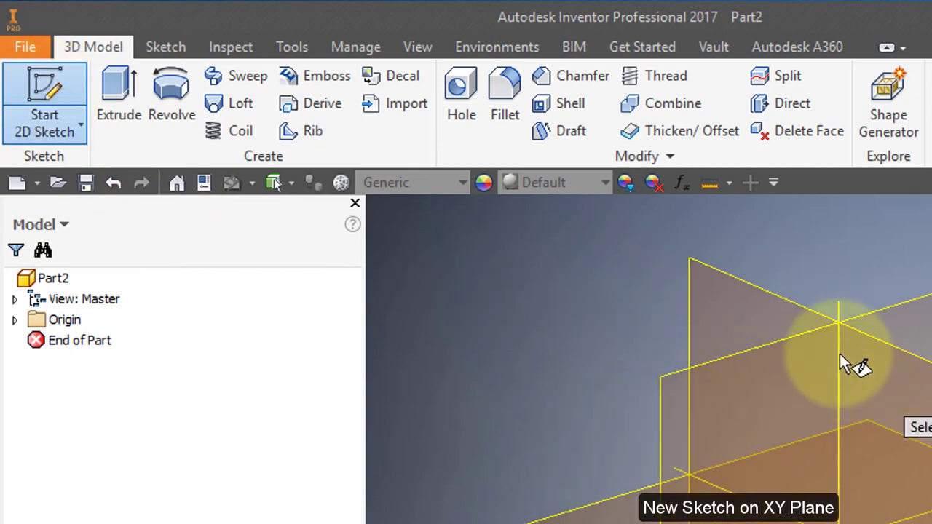
left_click(743, 300)
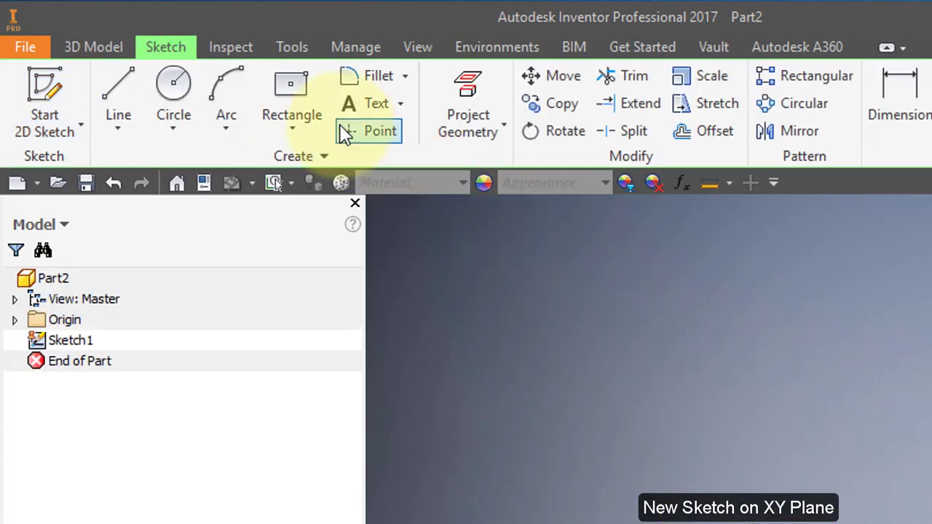
left_click(295, 125)
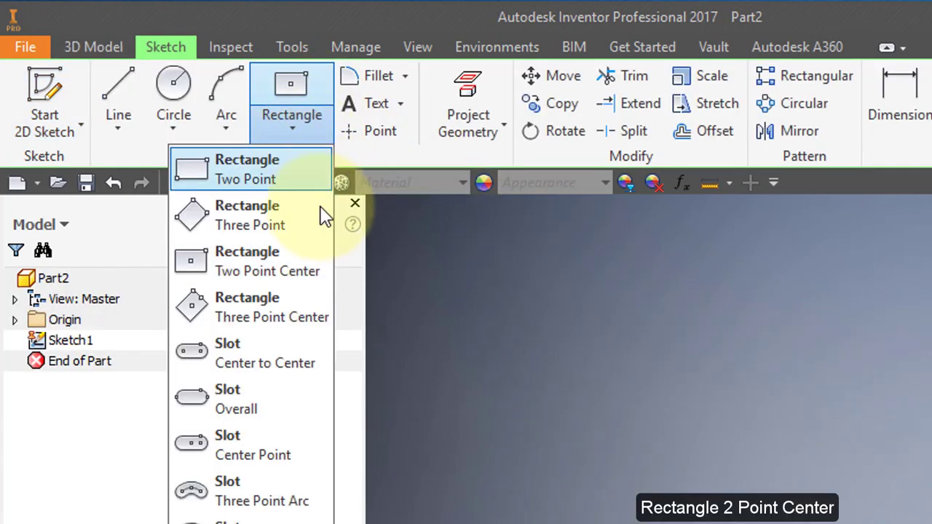
left_click(255, 256)
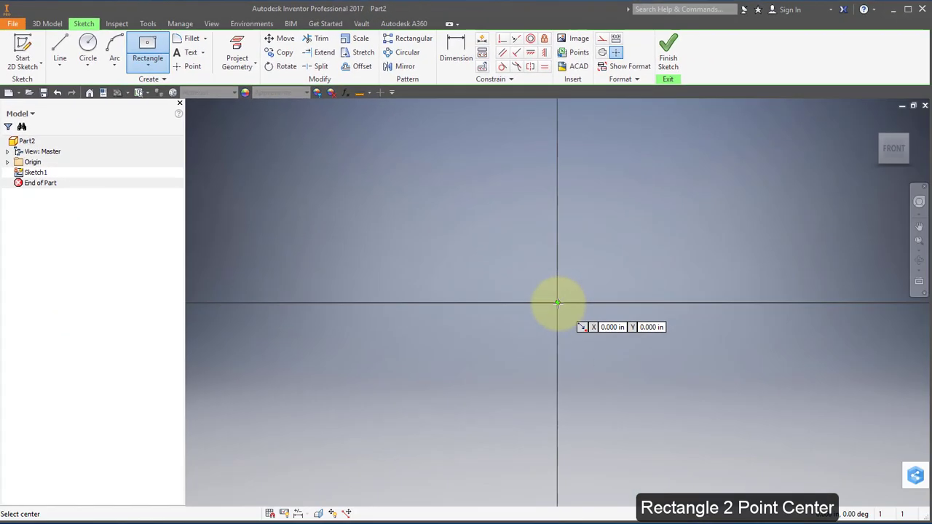
left_click(864, 468)
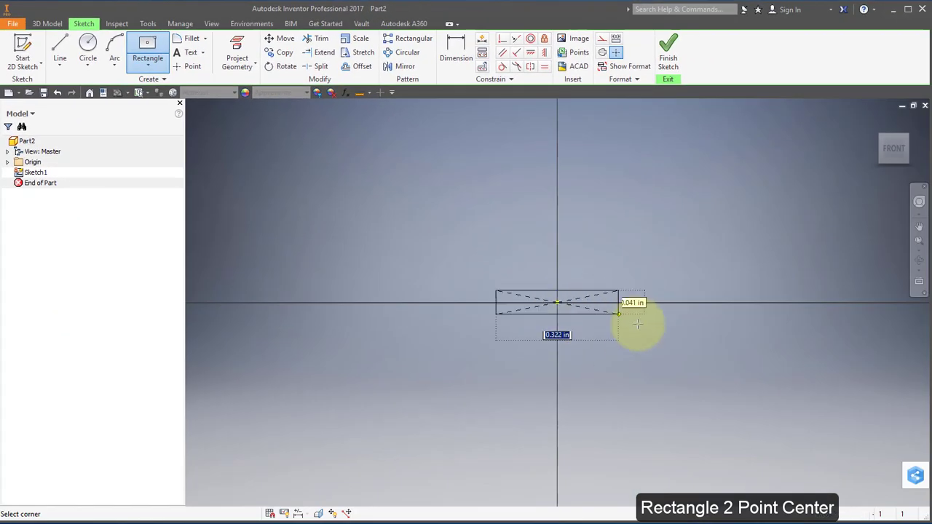
type("11")
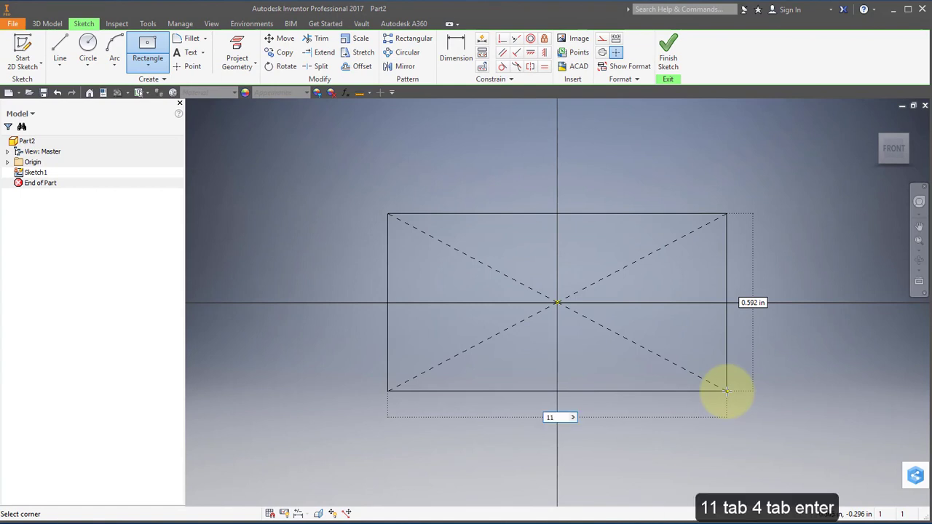
key("Tab")
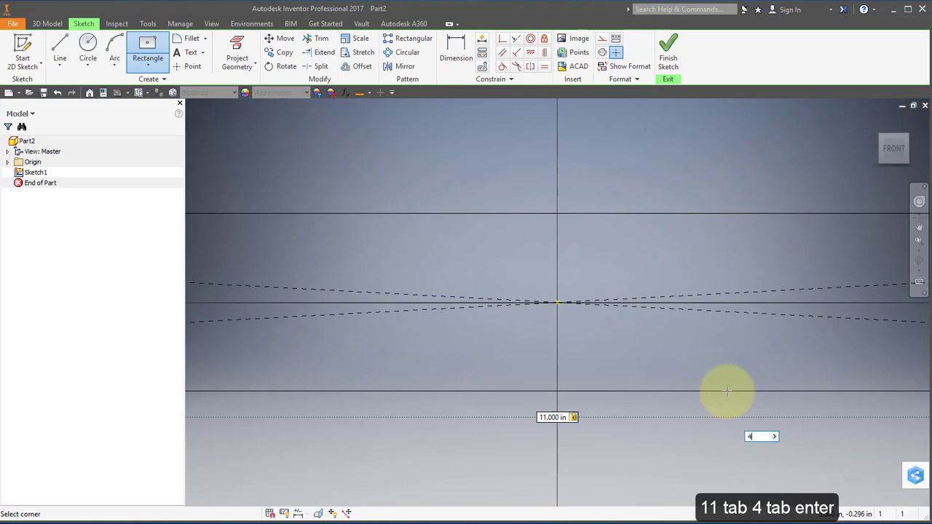
type("4")
key("Tab")
key("Return")
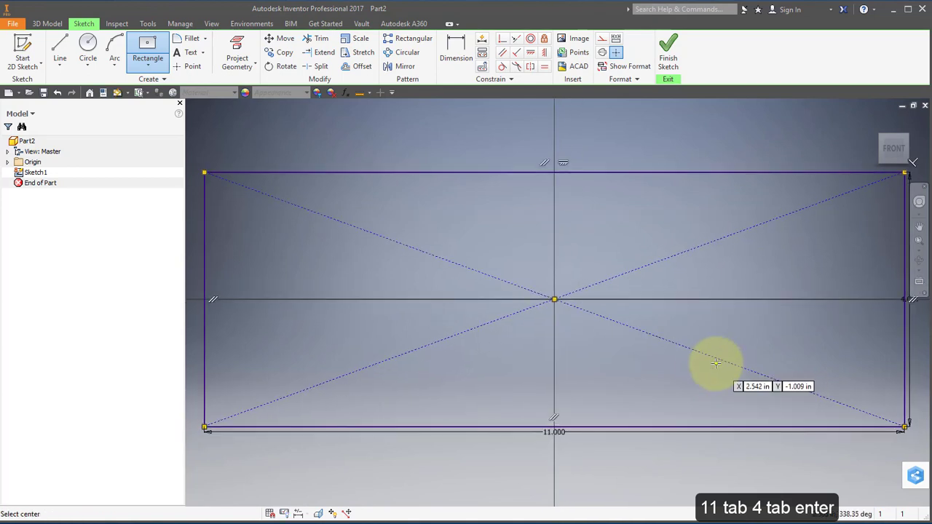
- Project the YZ and XZ origin planes into the sketch as construction geometry, and switch construction mode off
scroll(652, 343, "down", 2)
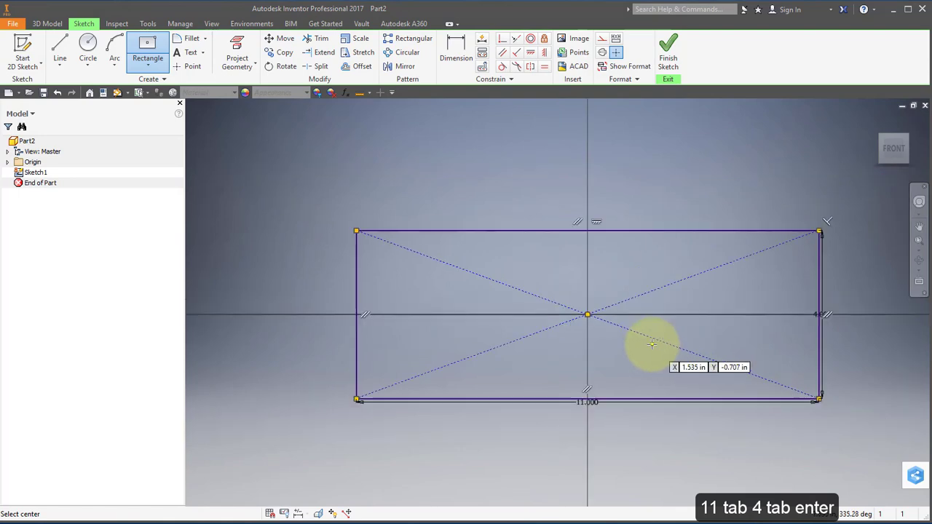
middle_click_drag(652, 344, 567, 322)
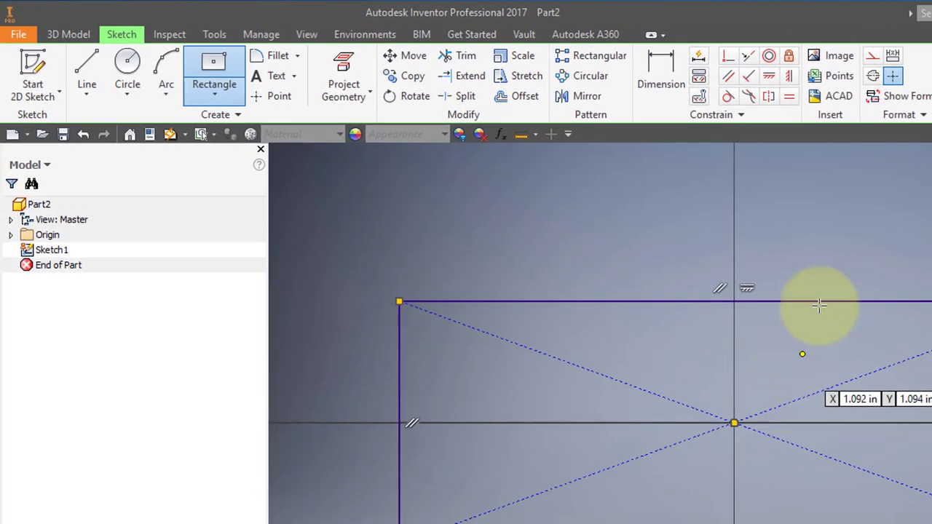
left_click(875, 58)
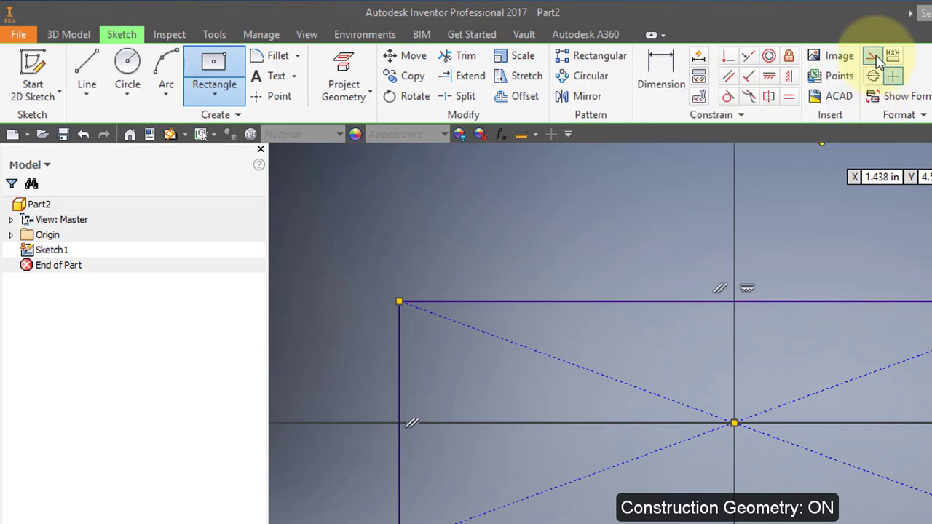
left_click(346, 66)
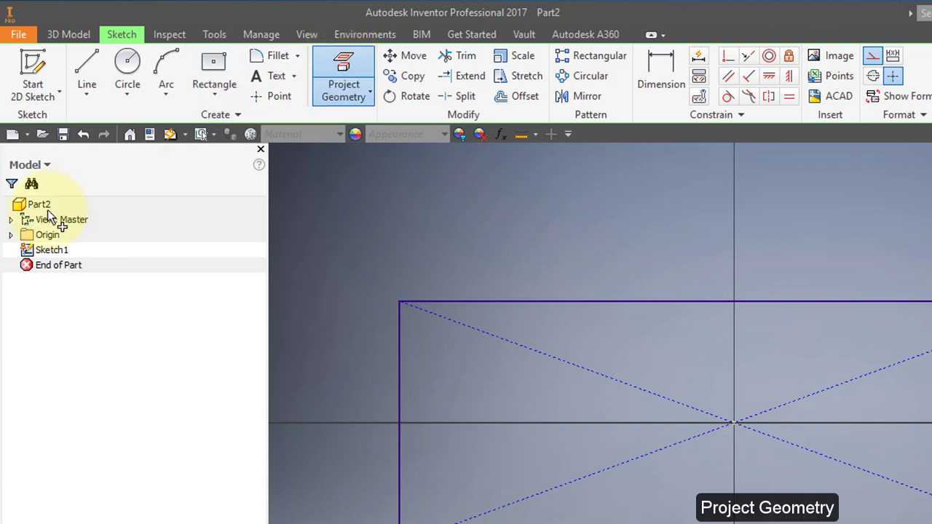
left_click(11, 234)
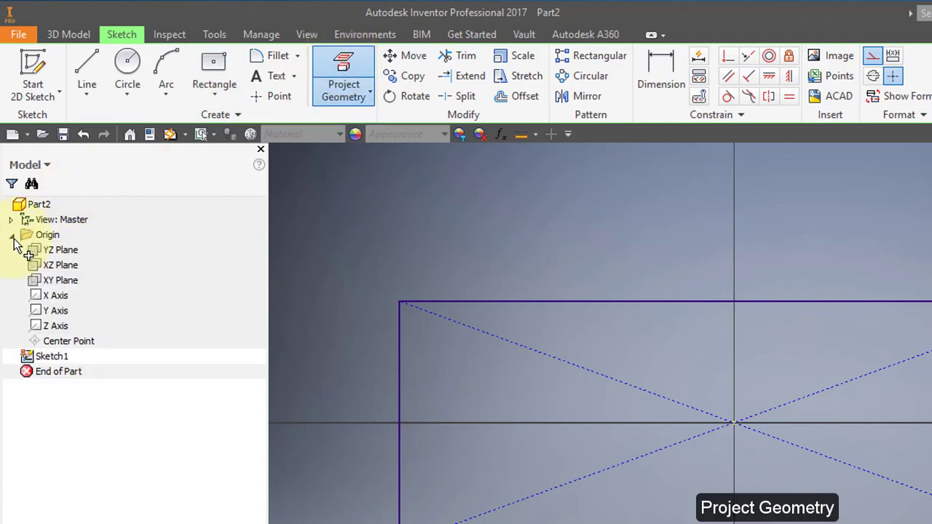
left_click(60, 252)
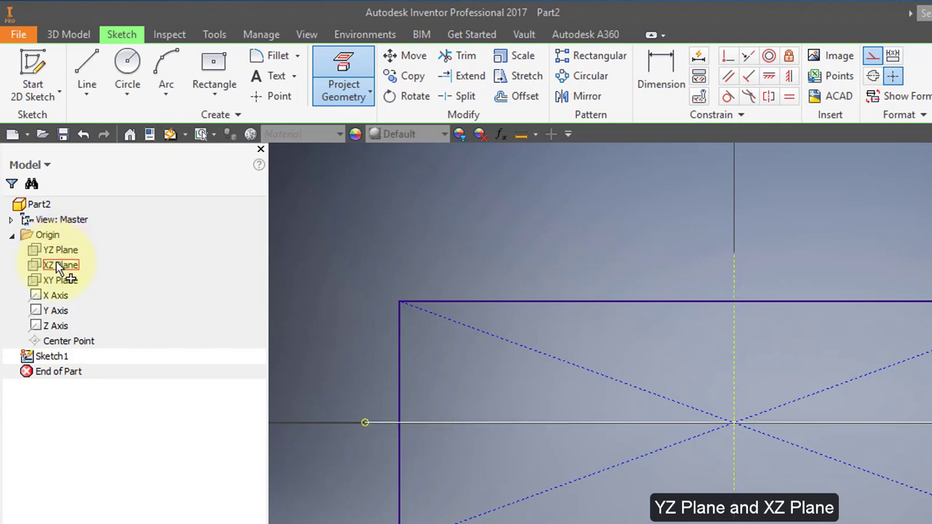
left_click(58, 266)
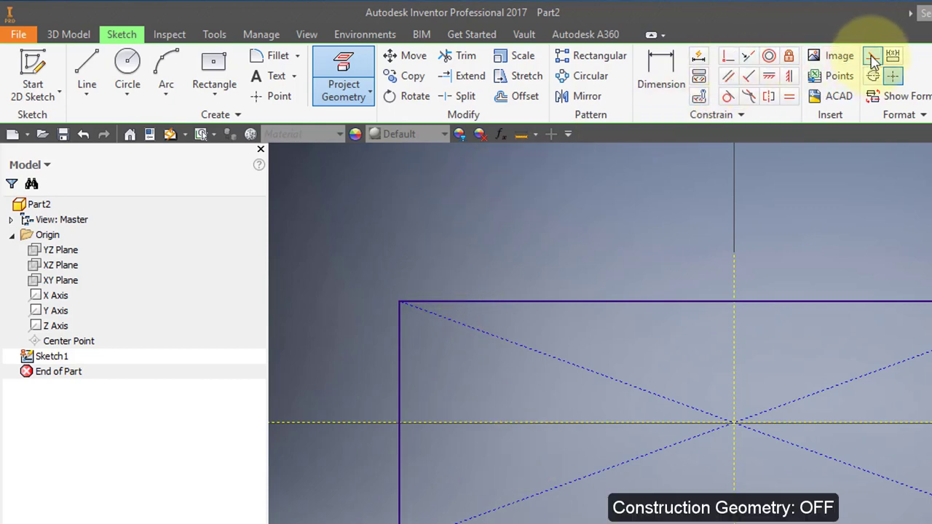
key("Escape")
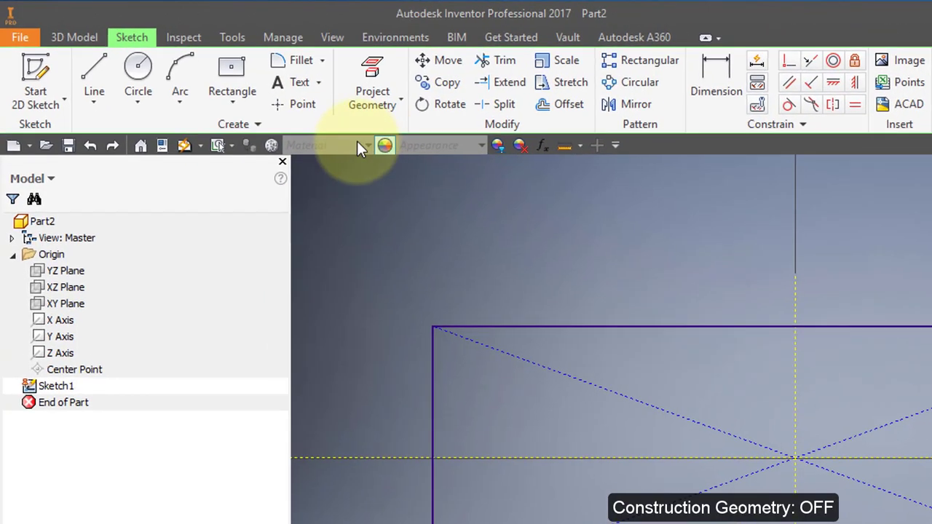
- Place two sketch points on the horizontal centerline near the rectangle's left edge and a third at the origin
left_click(323, 117)
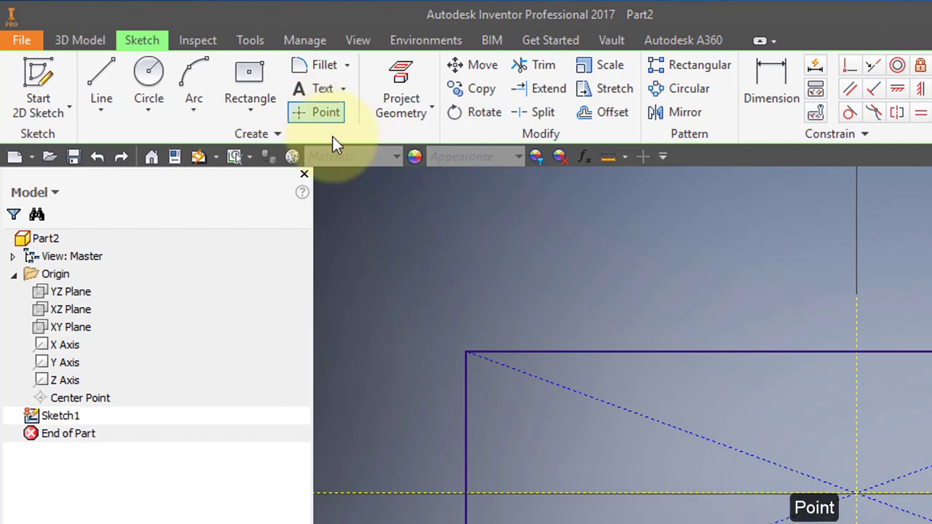
left_click(500, 494)
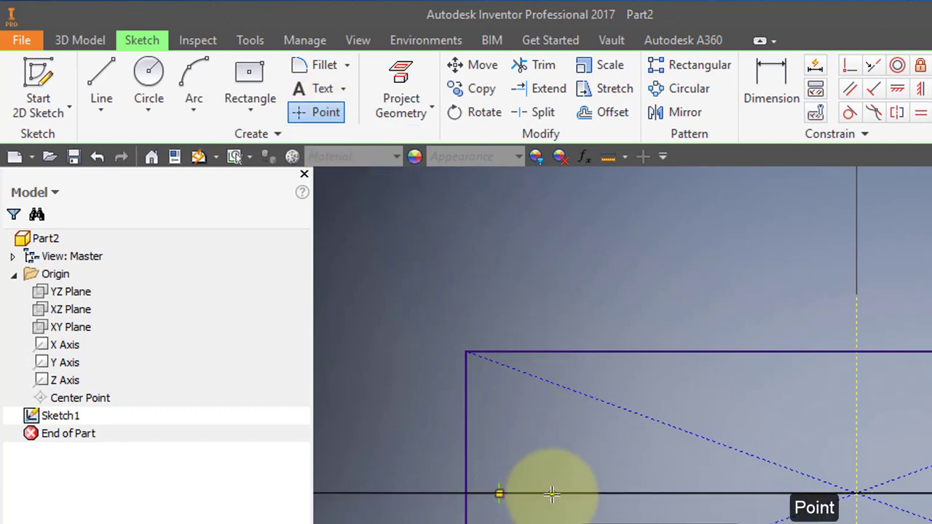
left_click(552, 495)
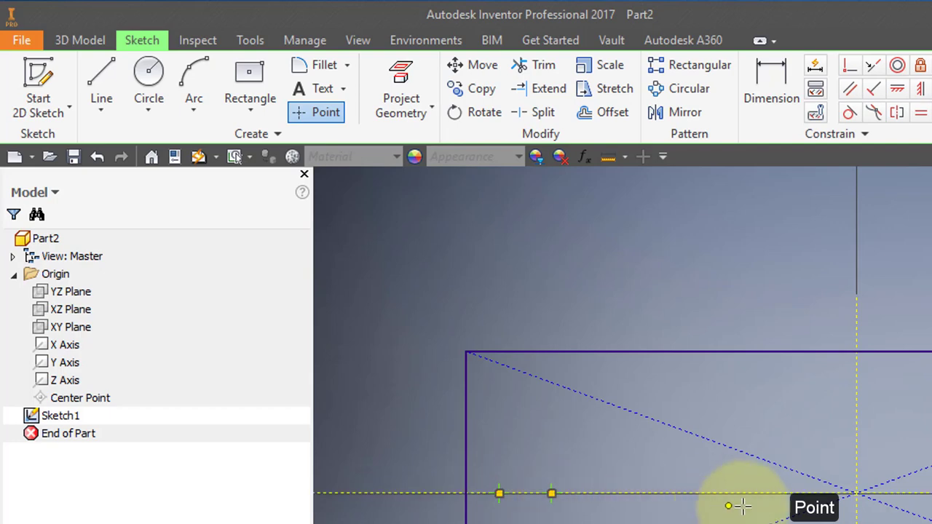
left_click(858, 495)
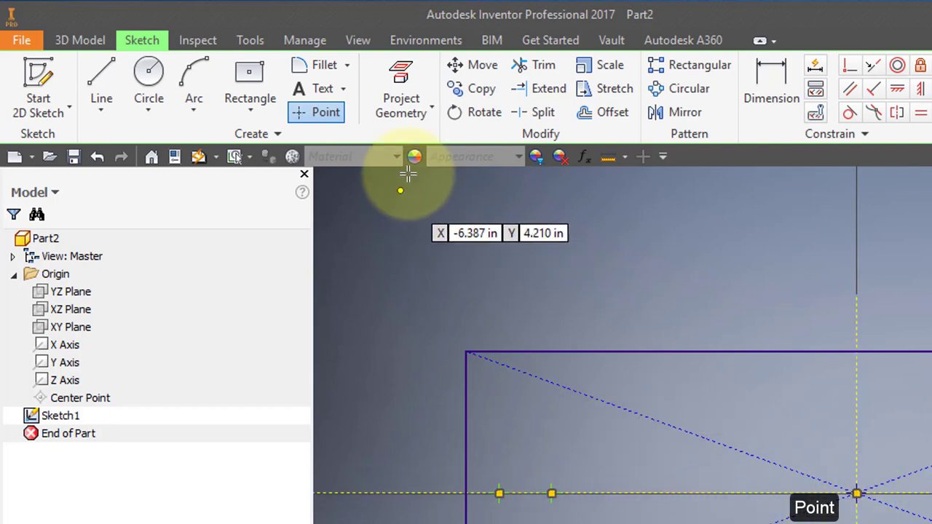
- Dimension the leftmost point .438 in from the rectangle's left edge
left_click(771, 91)
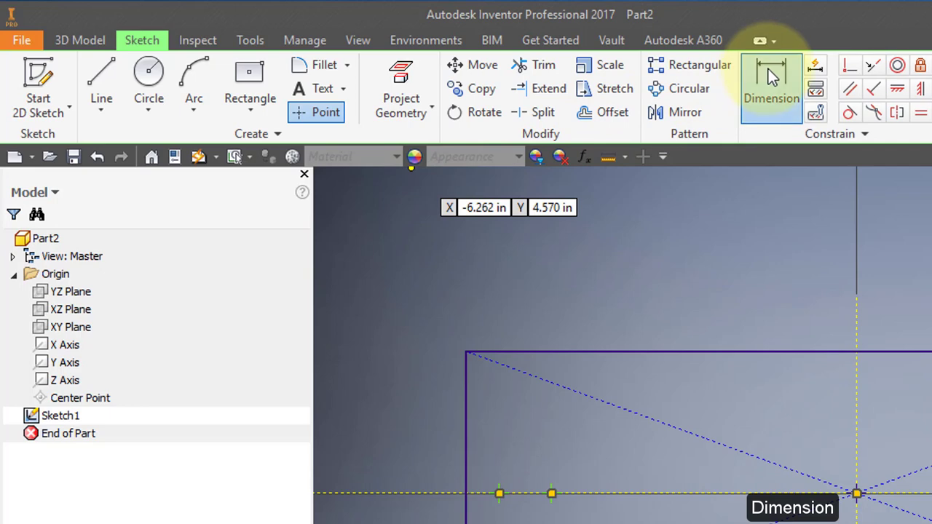
left_click(470, 445)
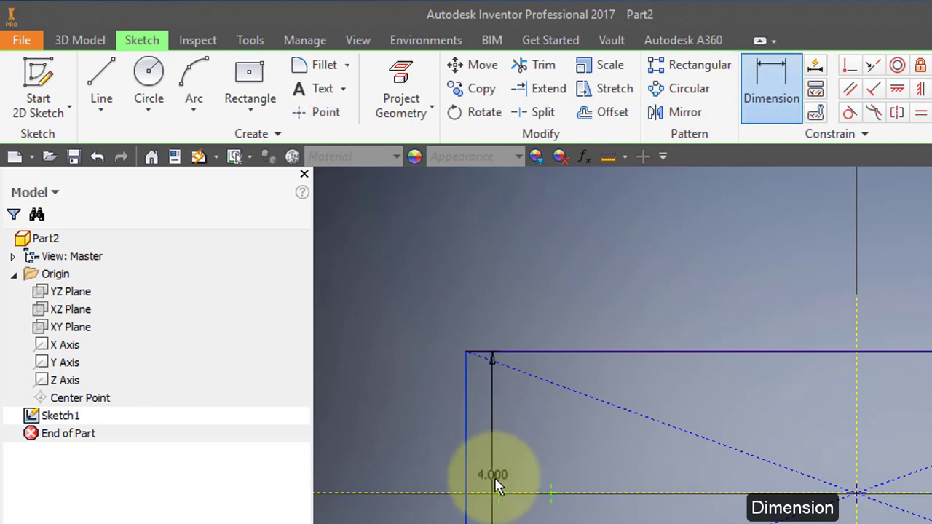
left_click(498, 495)
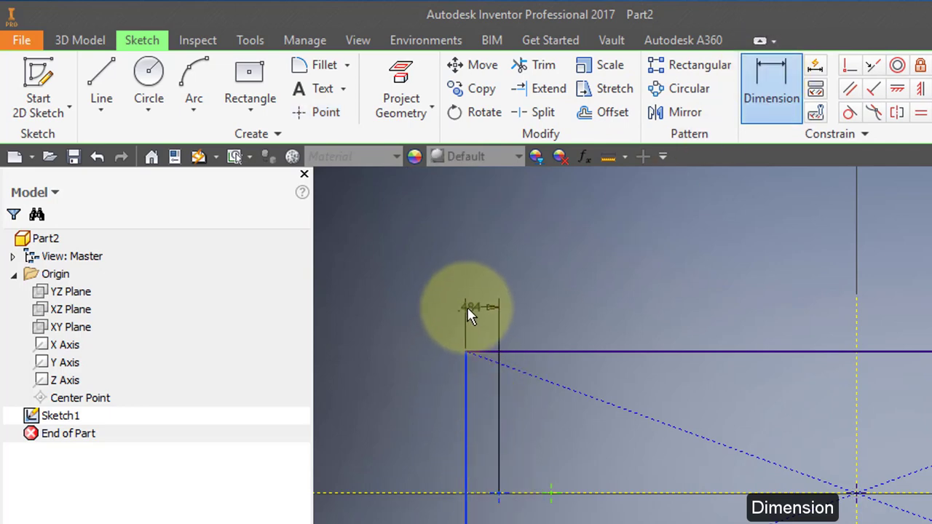
left_click(404, 306)
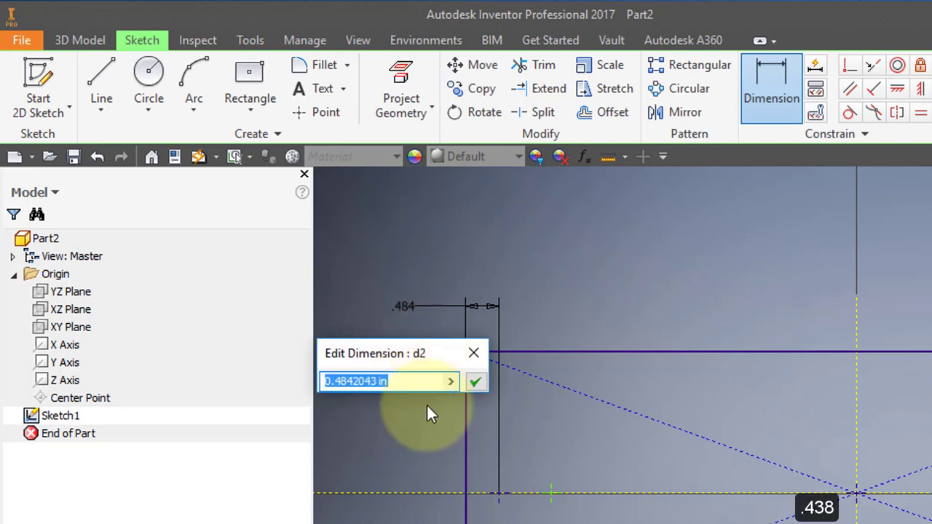
type(".43")
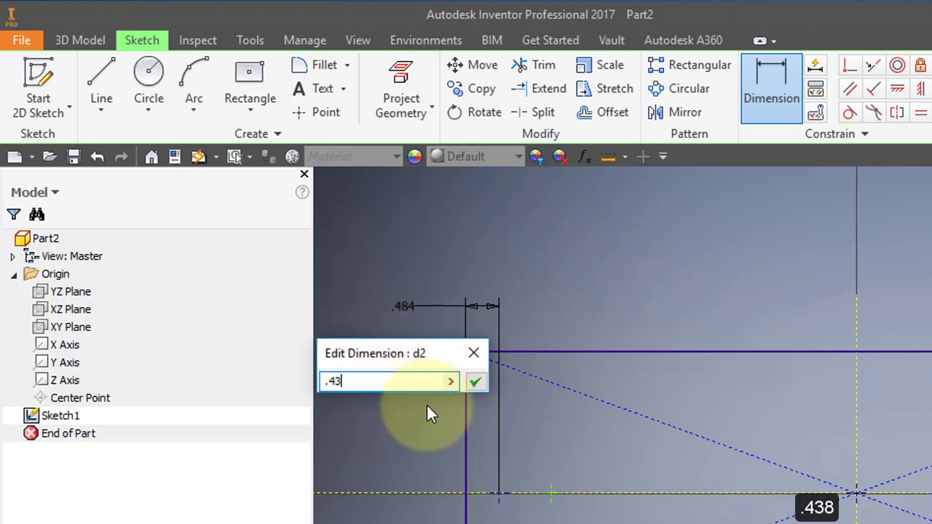
type("8")
key("Return")
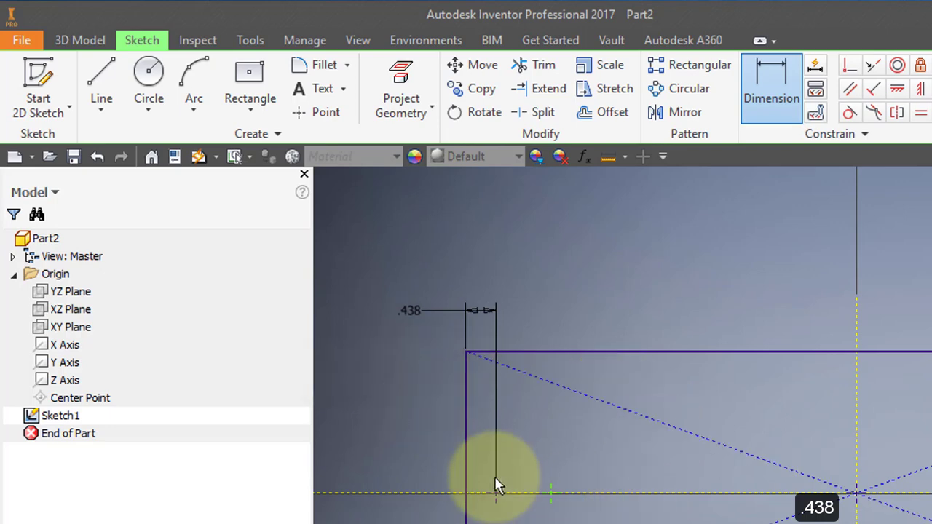
- Dimension the second point on the horizontal centerline 1.5 in from the rectangle's left edge
left_click(469, 444)
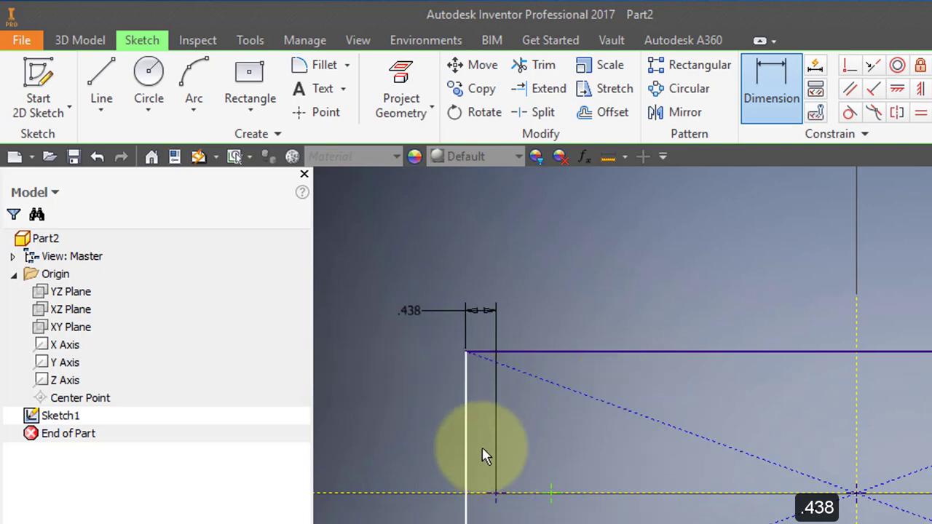
left_click(551, 495)
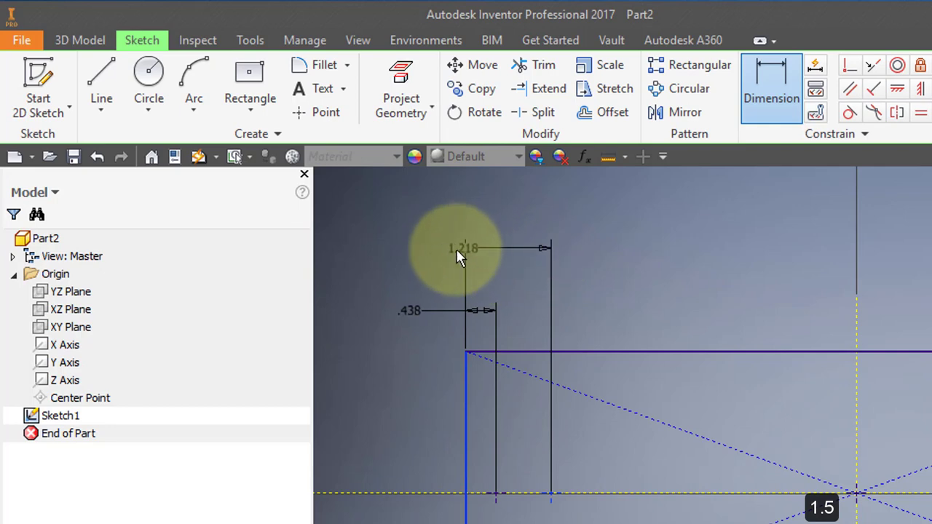
left_click(405, 248)
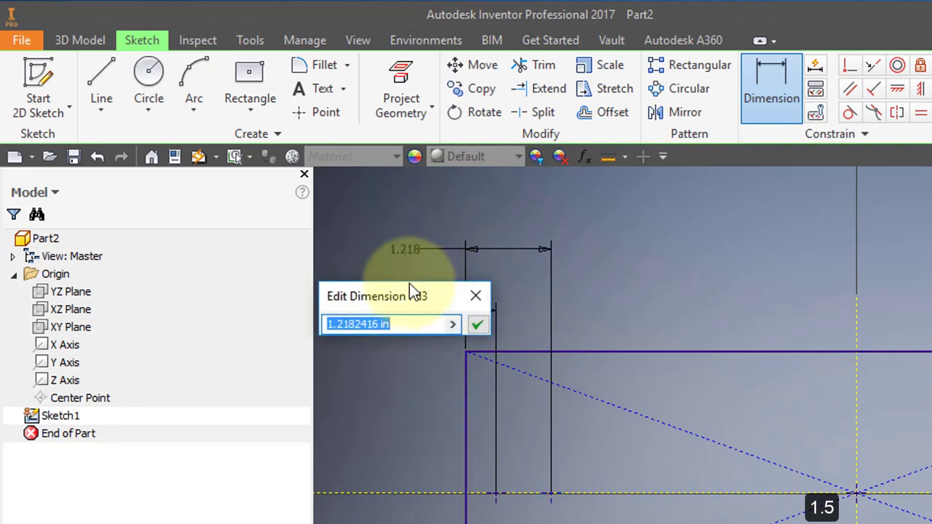
type("1.5")
key("Return")
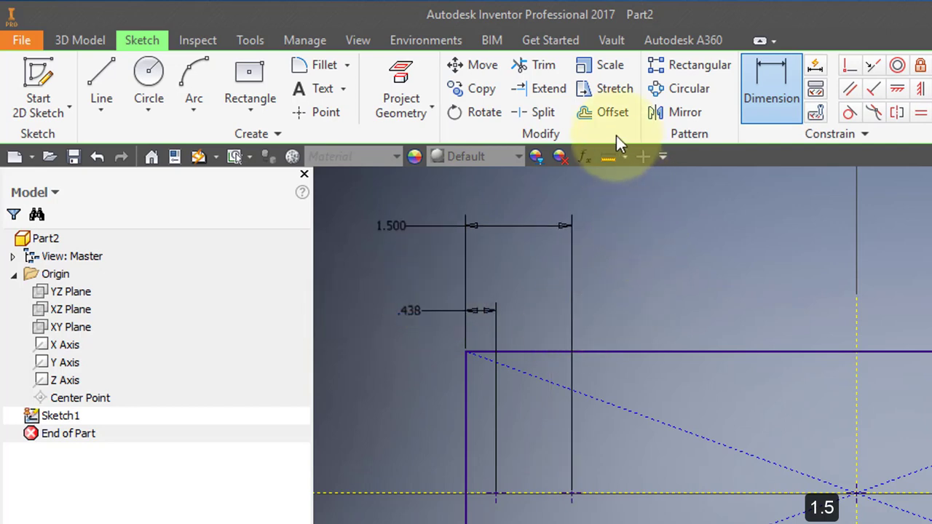
- Mirror the leftmost sketch point to the rectangle's right side about the projected vertical centerline
left_click(665, 112)
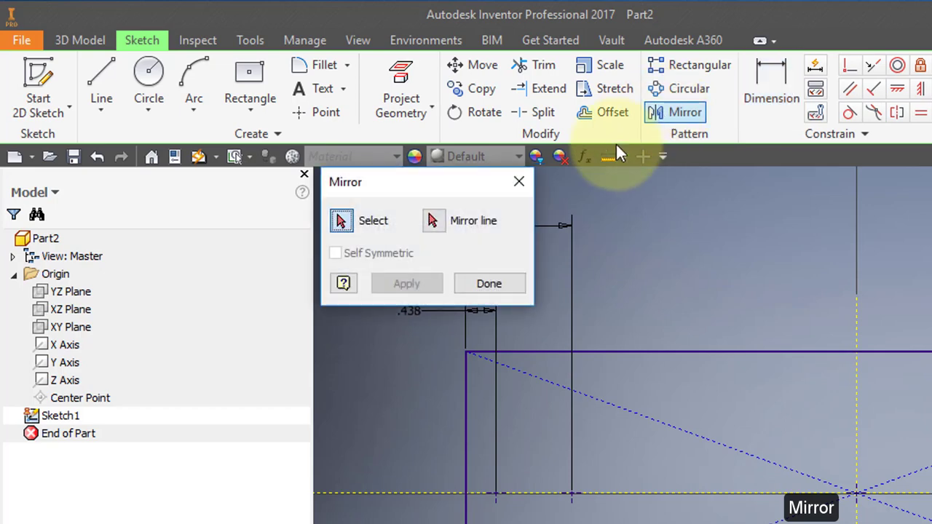
left_click_drag(520, 510, 477, 474)
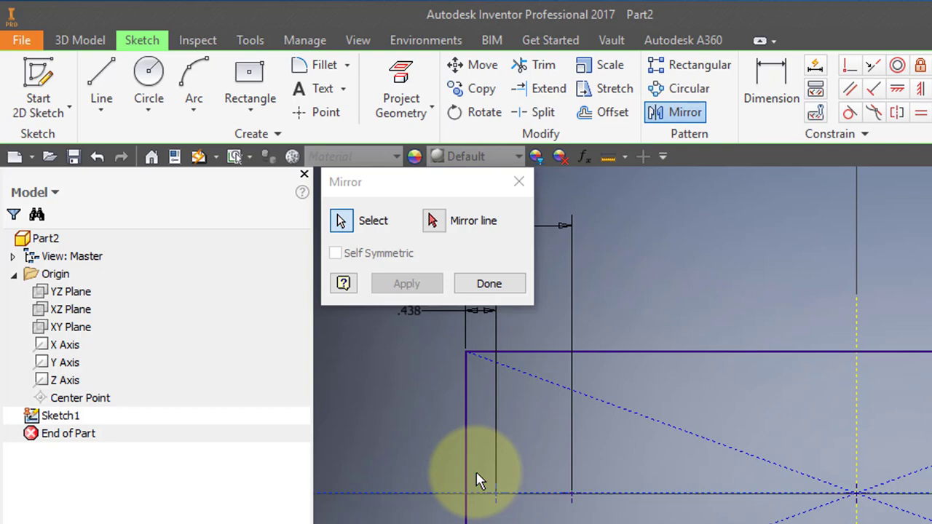
left_click(434, 221)
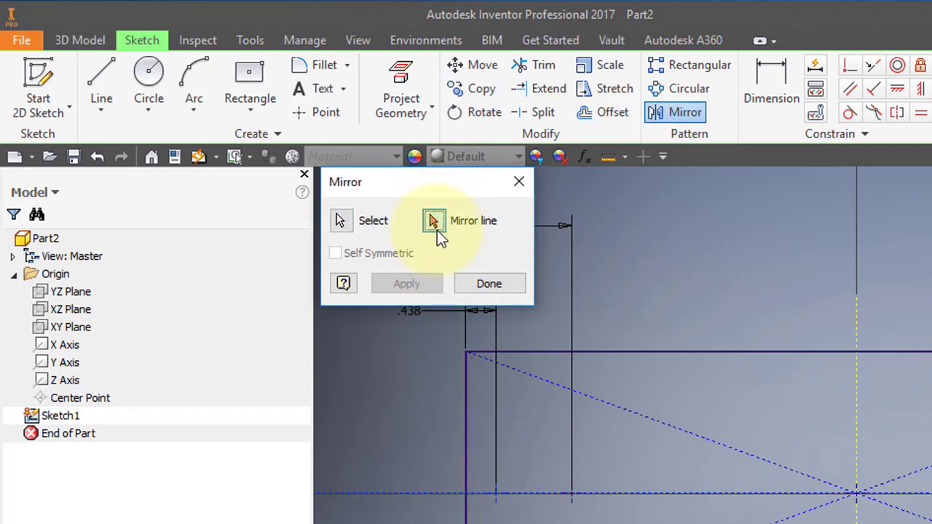
left_click(865, 334)
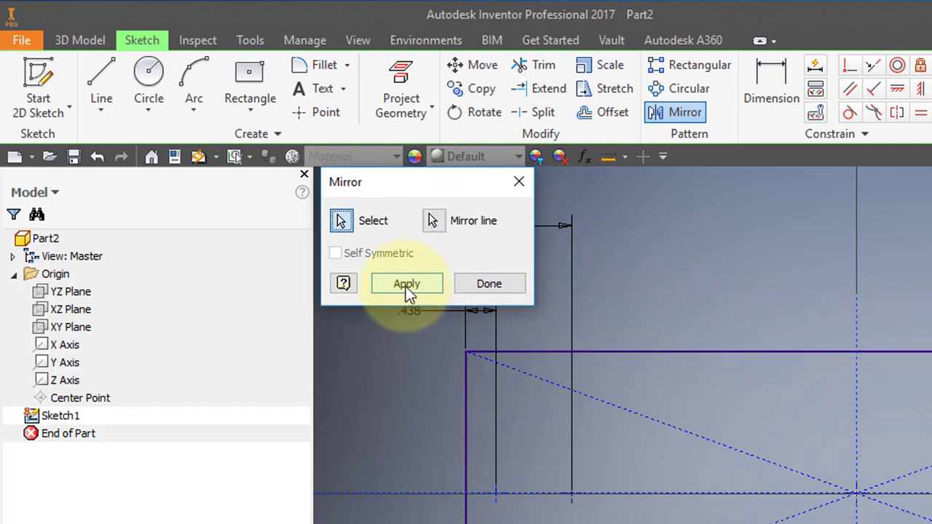
left_click(406, 286)
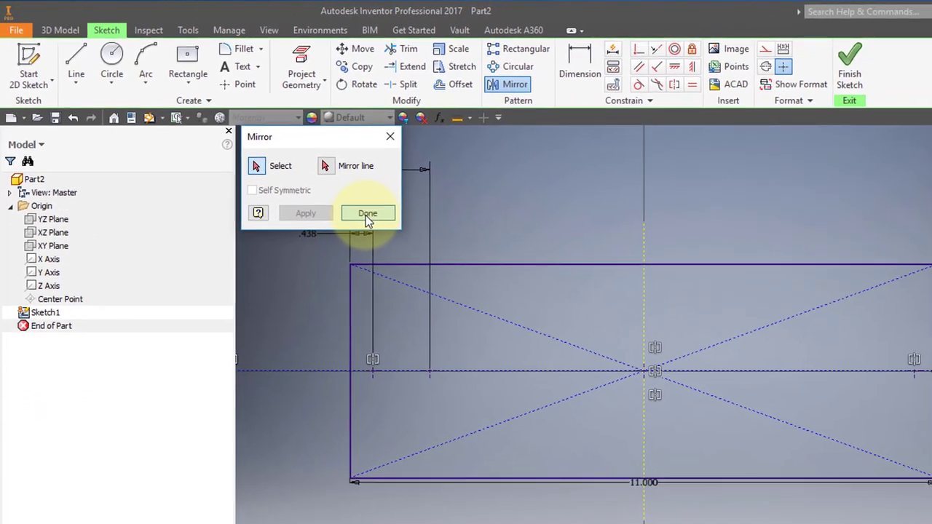
- Finish the base sketch and extrude the rectangle .5 in in the reverse direction (Direction 2)
left_click(463, 272)
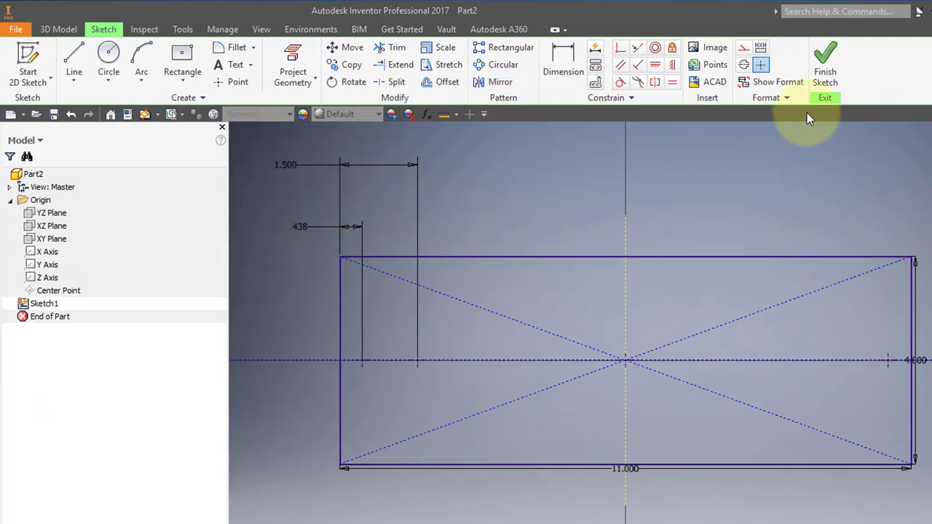
left_click(828, 55)
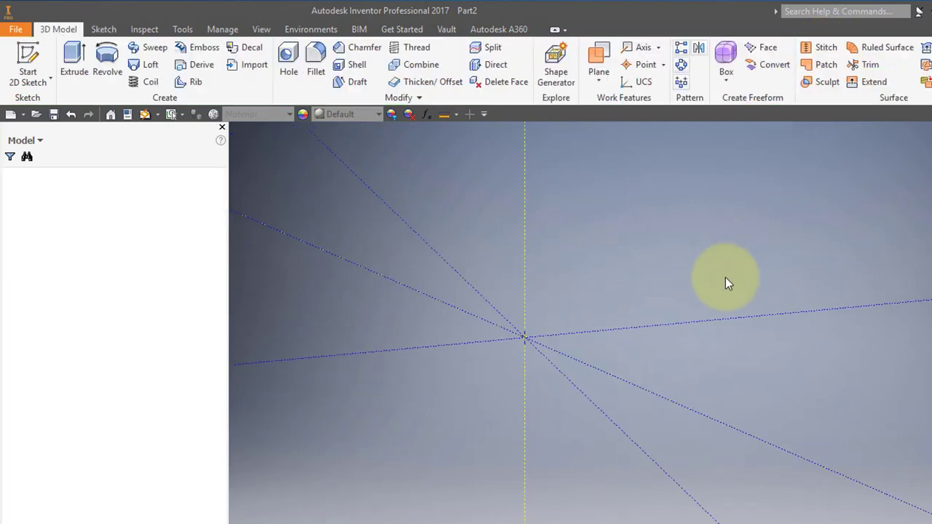
scroll(712, 303, "down", 5)
mouse_move(702, 298)
middle_mouse_down()
mouse_move(618, 345)
mouse_move(558, 350)
mouse_move(656, 367)
middle_mouse_up()
scroll(669, 305, "up", 1)
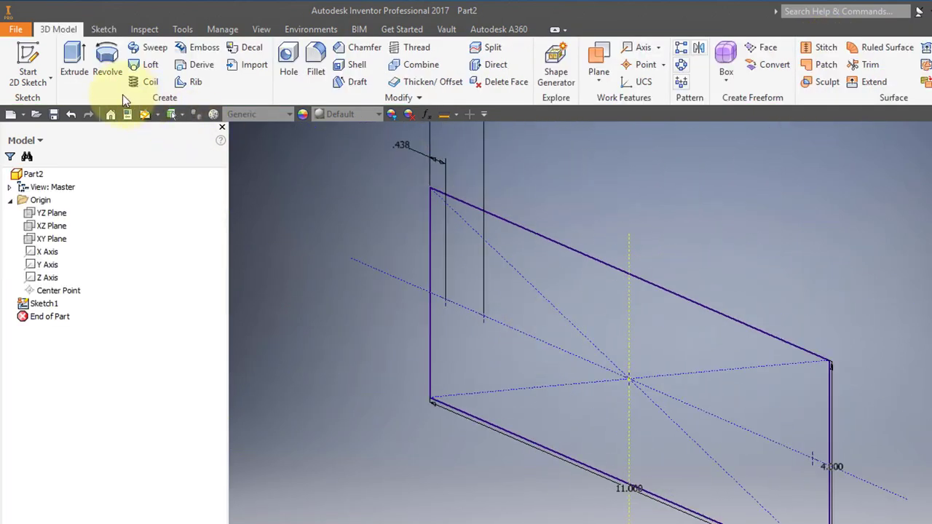
left_click(75, 61)
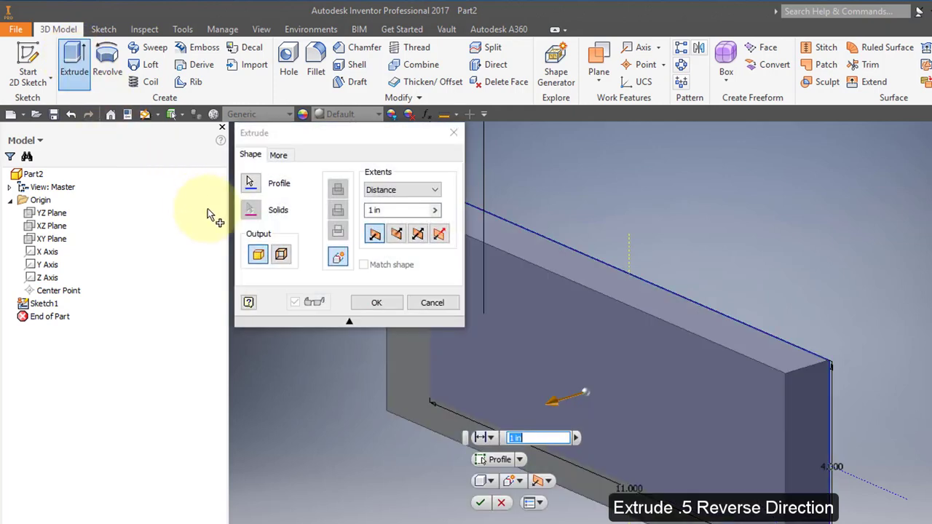
left_click(374, 211)
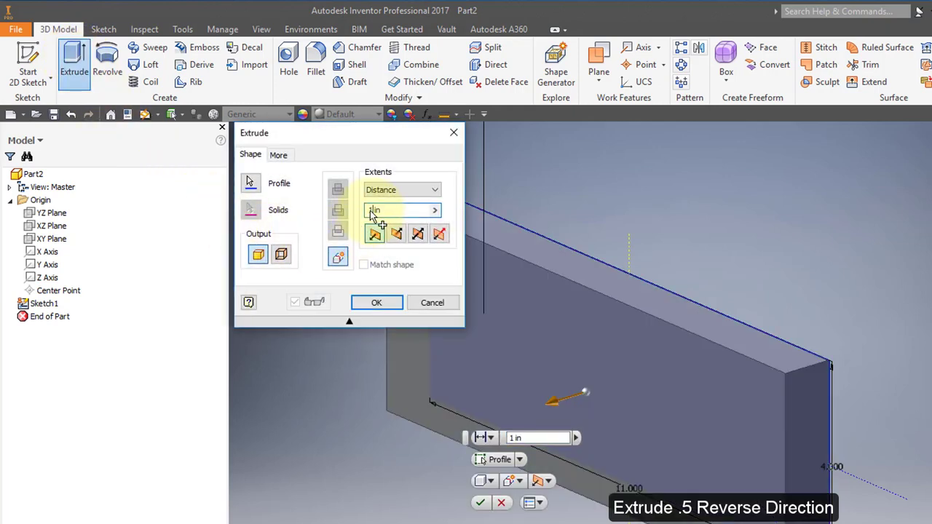
type(".5")
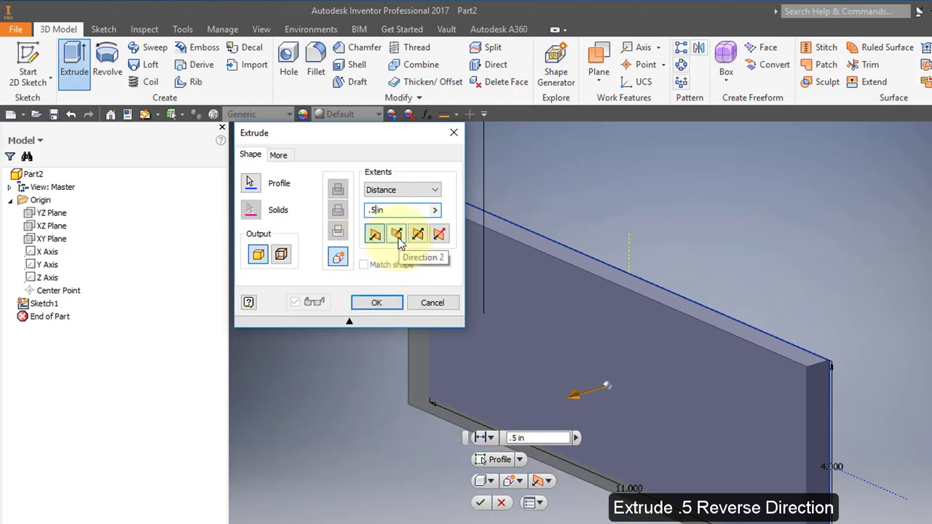
left_click(400, 237)
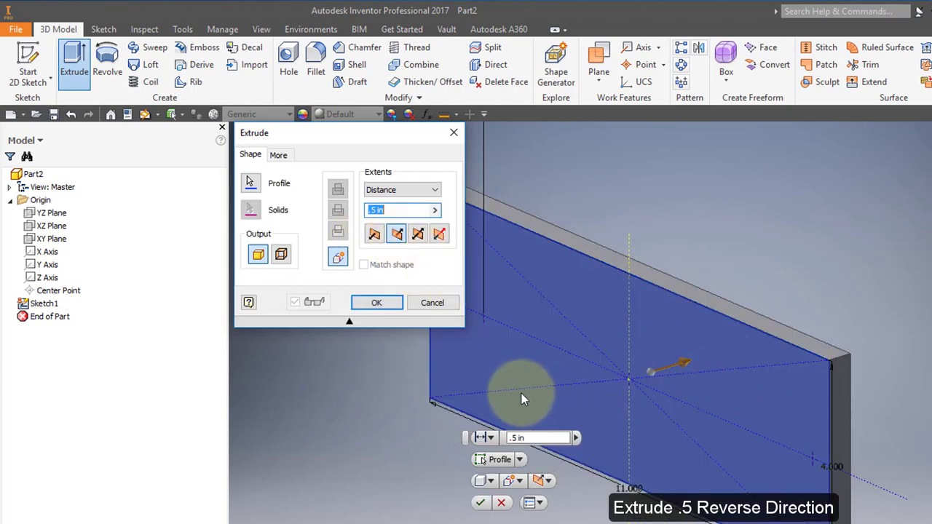
left_click(379, 304)
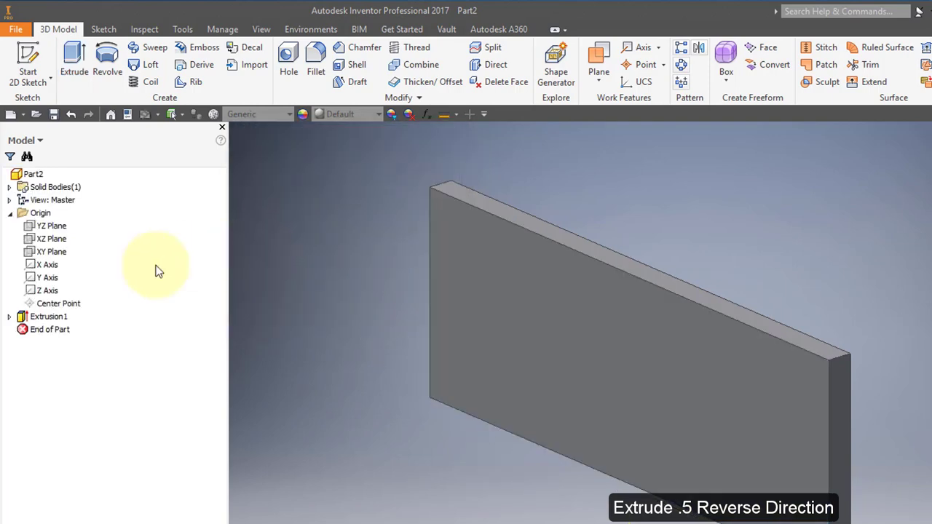
- Turn on the visibility of the base sketch consumed by the extrusion
left_click(11, 317)
left_click(51, 330)
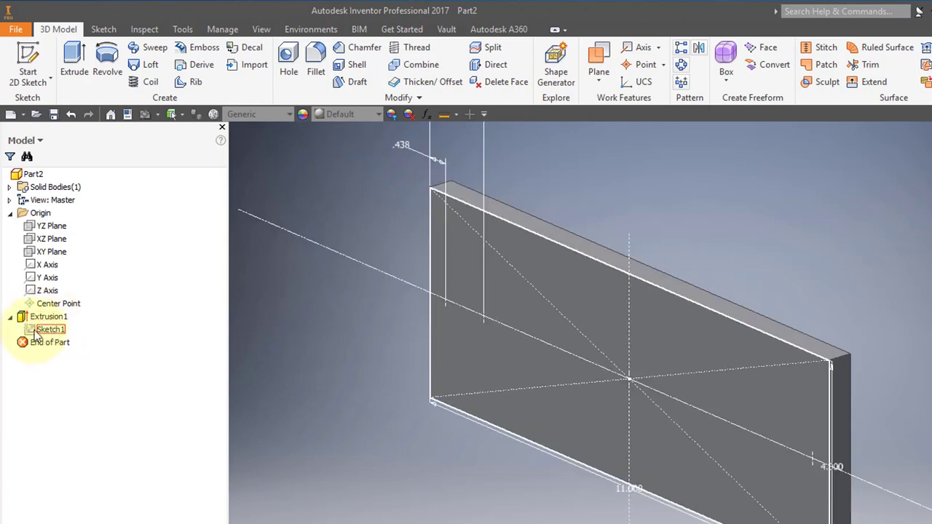
right_click(41, 333)
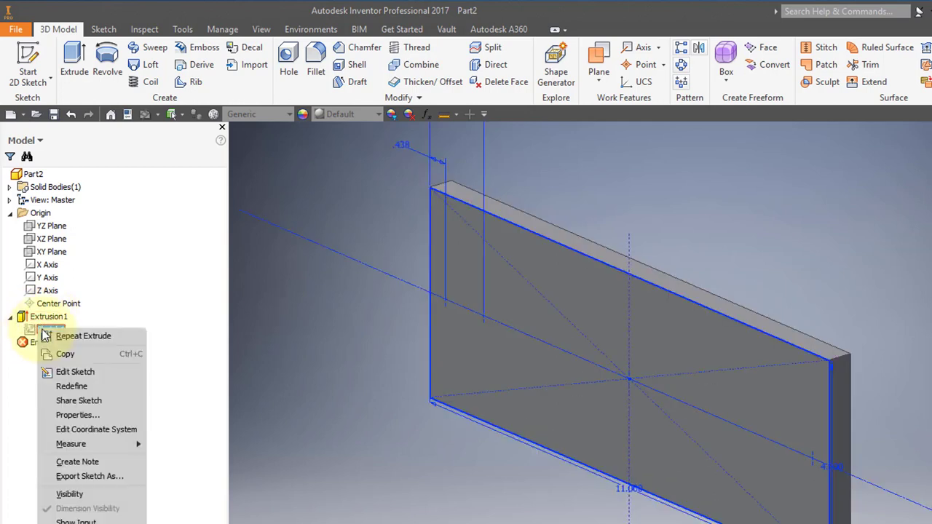
left_click(69, 494)
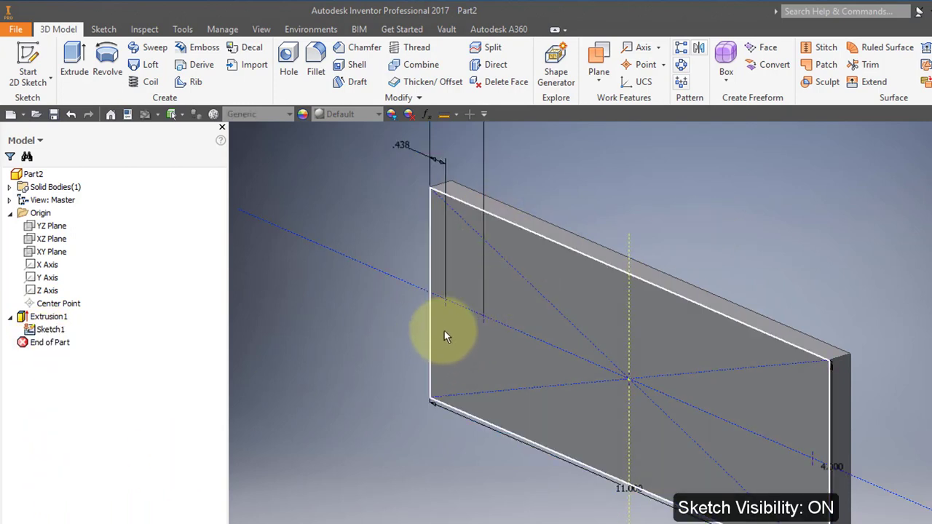
- Add Through All countersunk holes with a 0.5 in countersink diameter at the two outermost sketch points
left_click(445, 305)
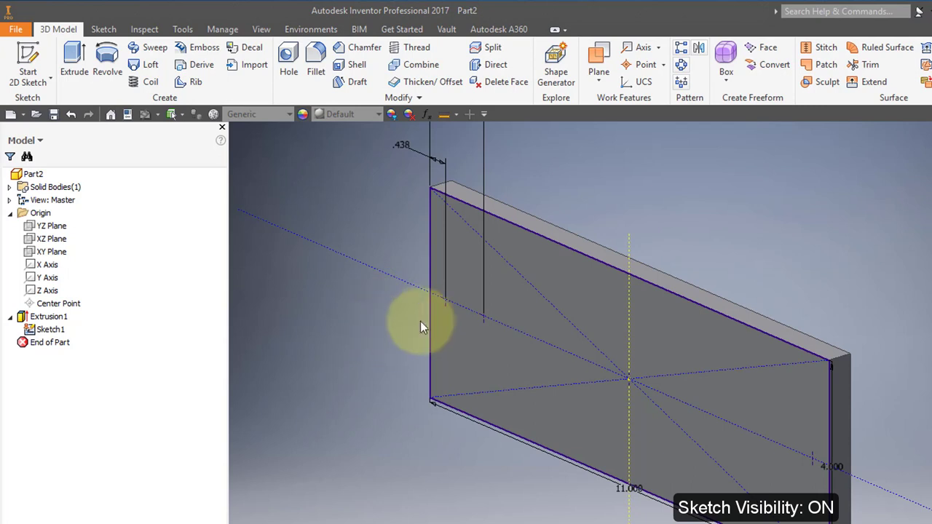
left_click(445, 304)
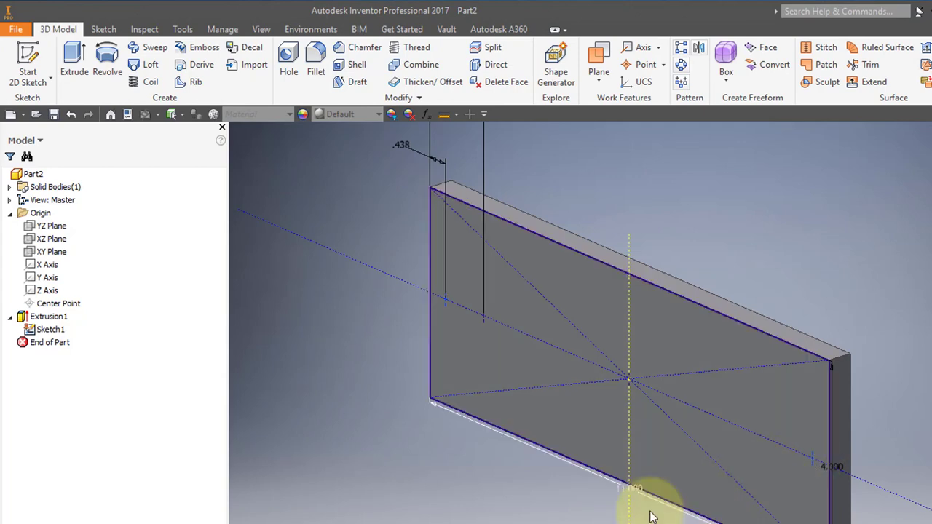
left_click(289, 64)
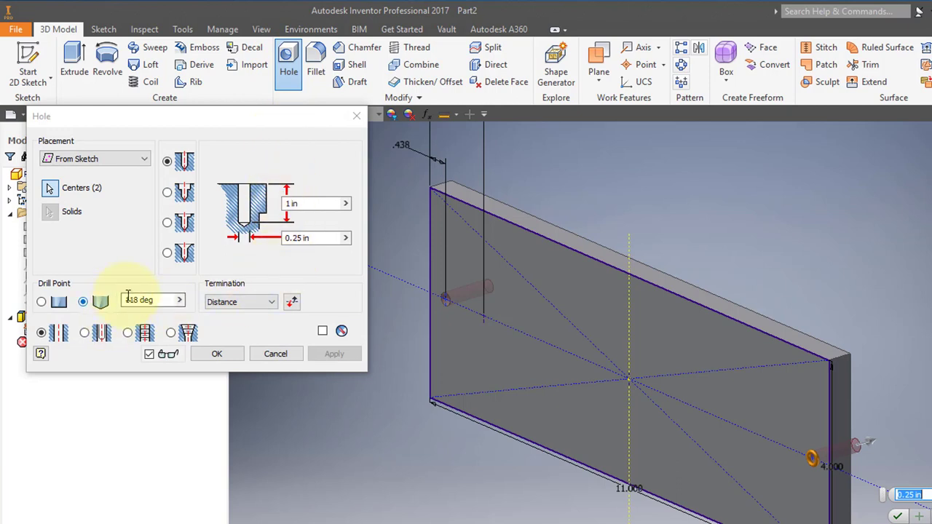
left_click(168, 253)
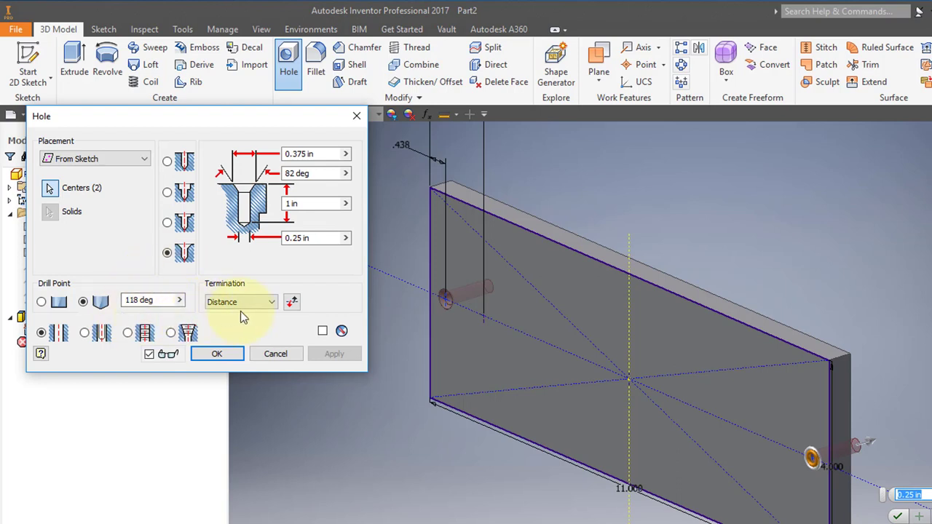
left_click(271, 305)
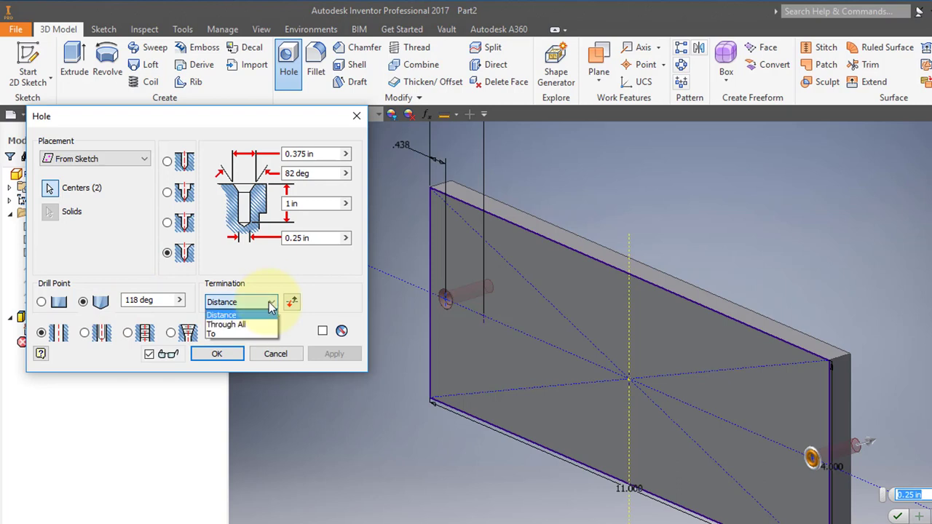
left_click(256, 325)
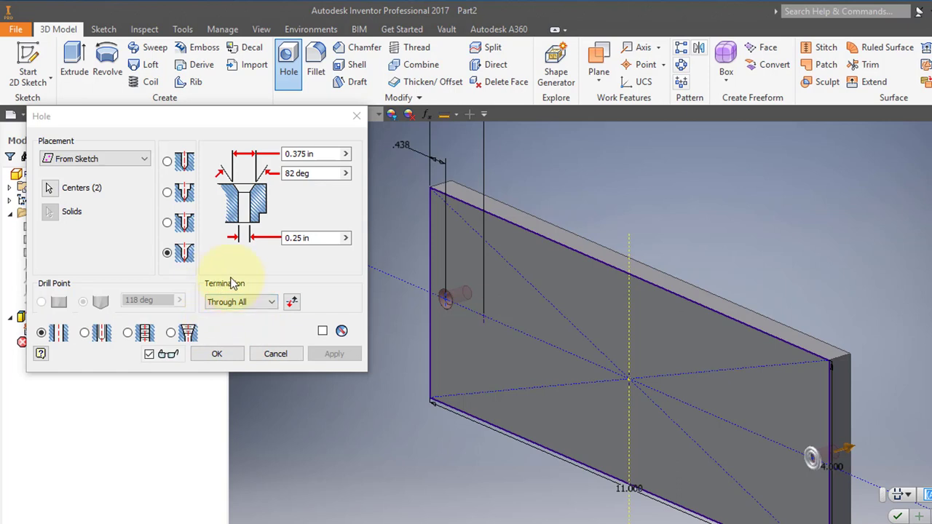
left_click(302, 154)
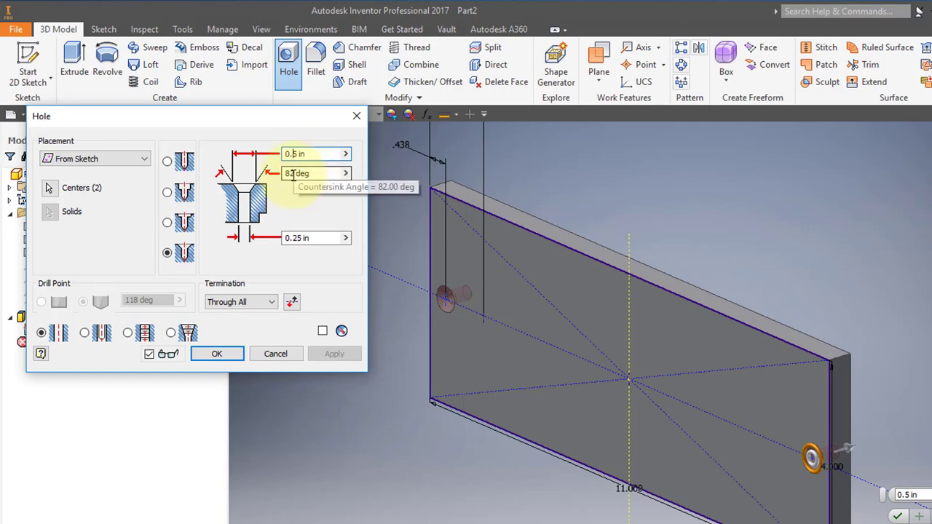
left_click(218, 354)
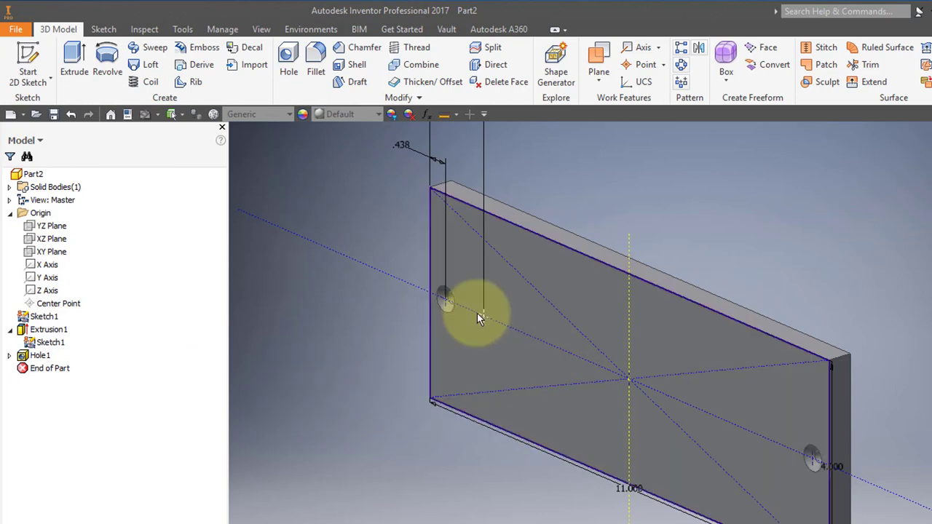
- Add 0.313 in plain drilled Through All holes at the center point and the point 1.5 in from the plate's edge
left_click(483, 315)
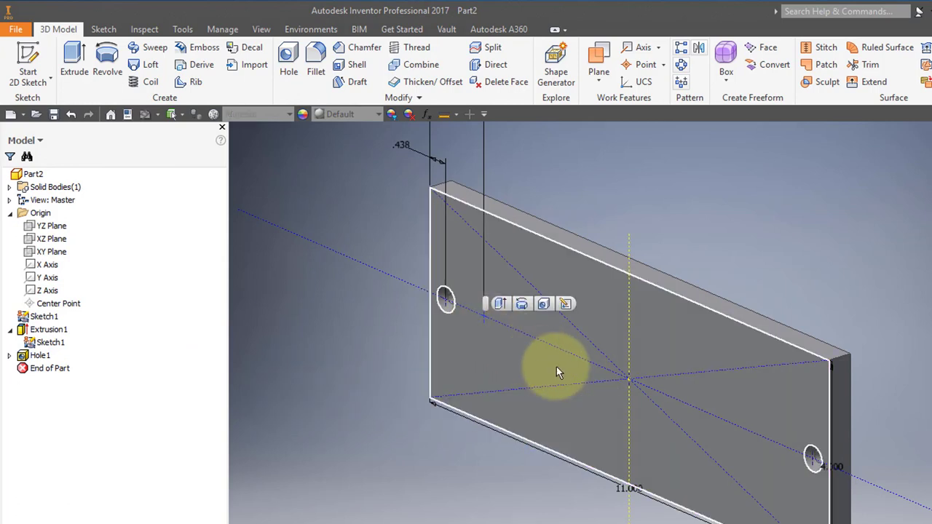
left_click(630, 387)
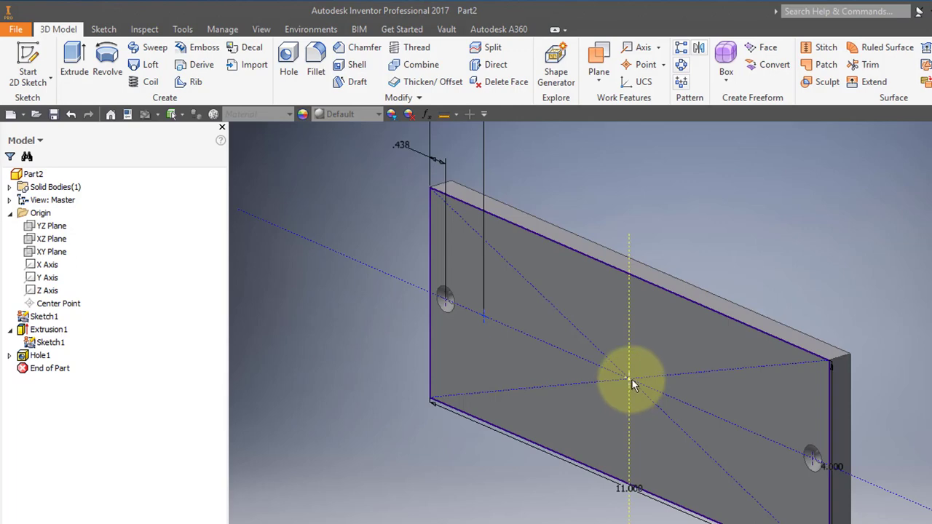
left_click(631, 380)
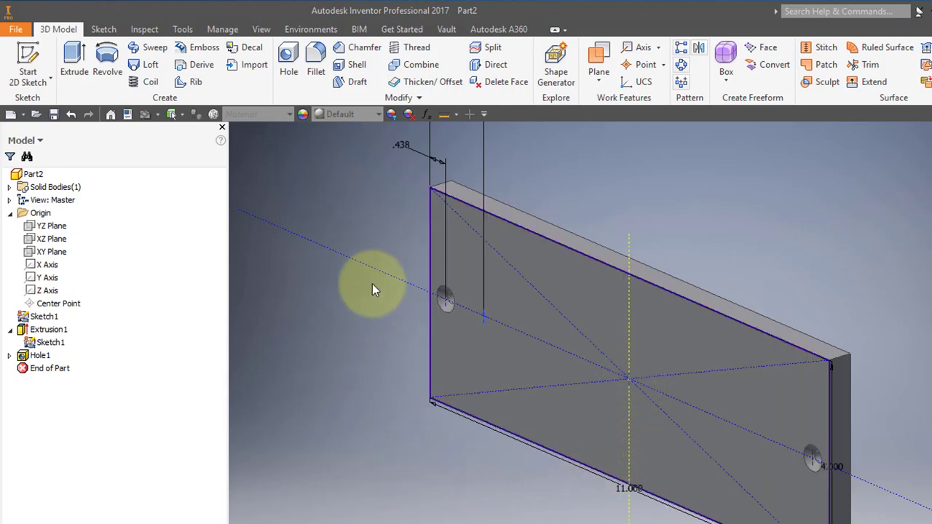
left_click(289, 77)
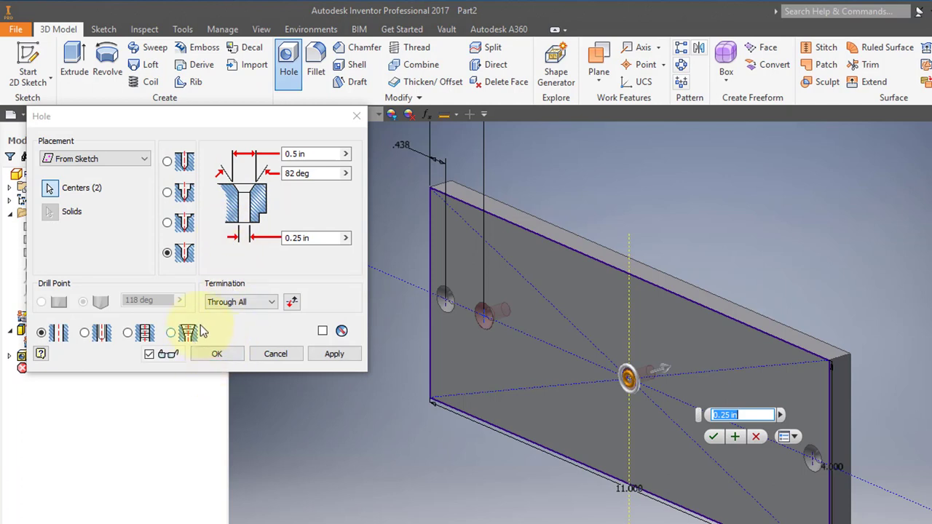
left_click(295, 238)
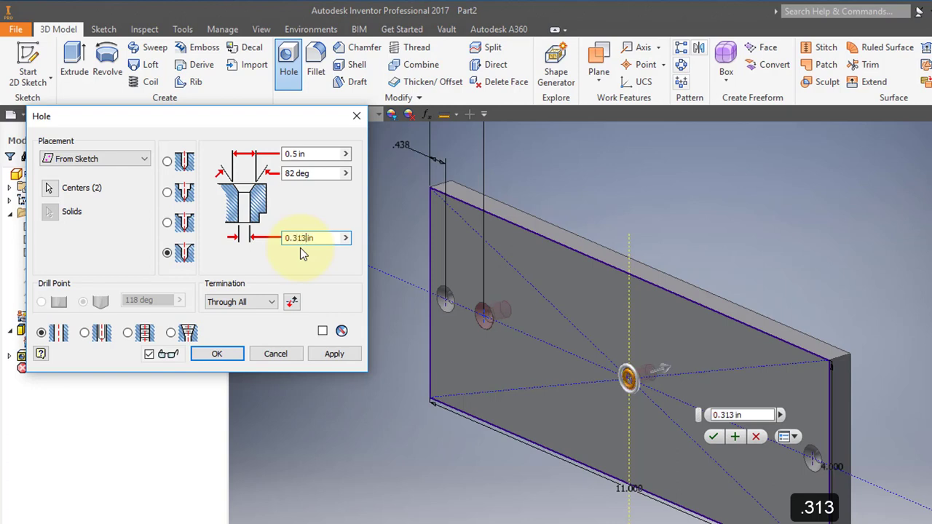
left_click(168, 163)
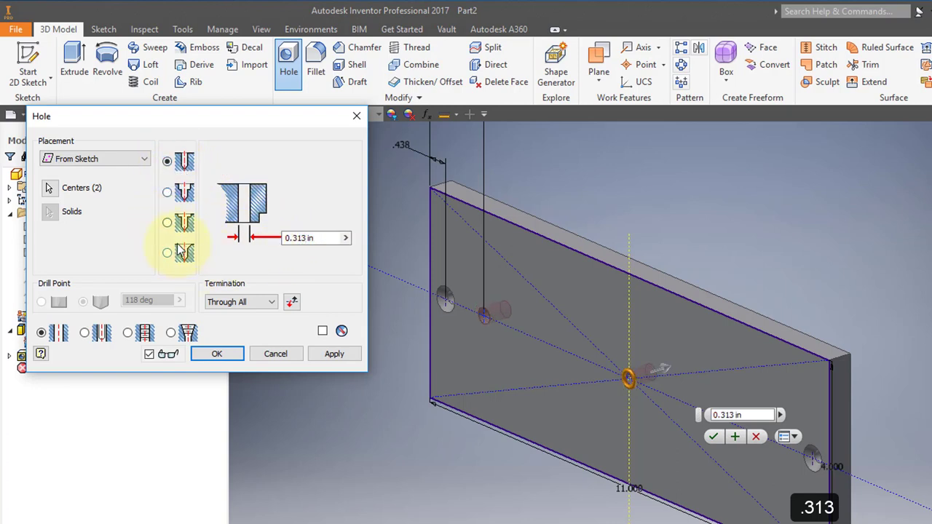
left_click(230, 353)
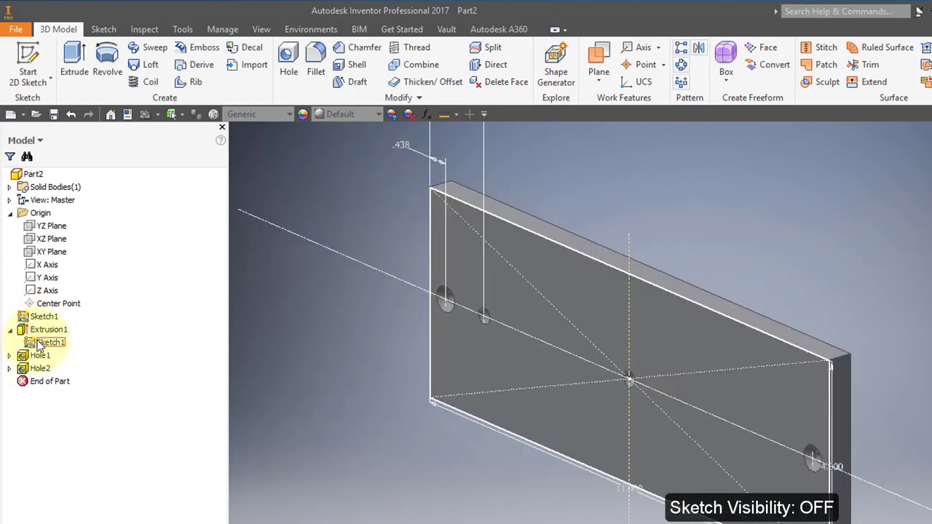
- Hide the base sketch and start a new 2D sketch on the plate's back face
right_click(40, 346)
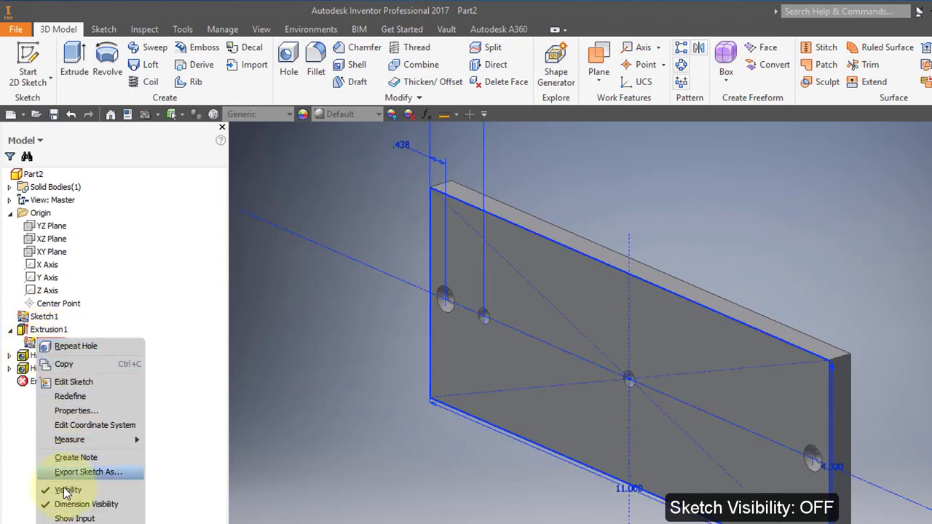
left_click(66, 490)
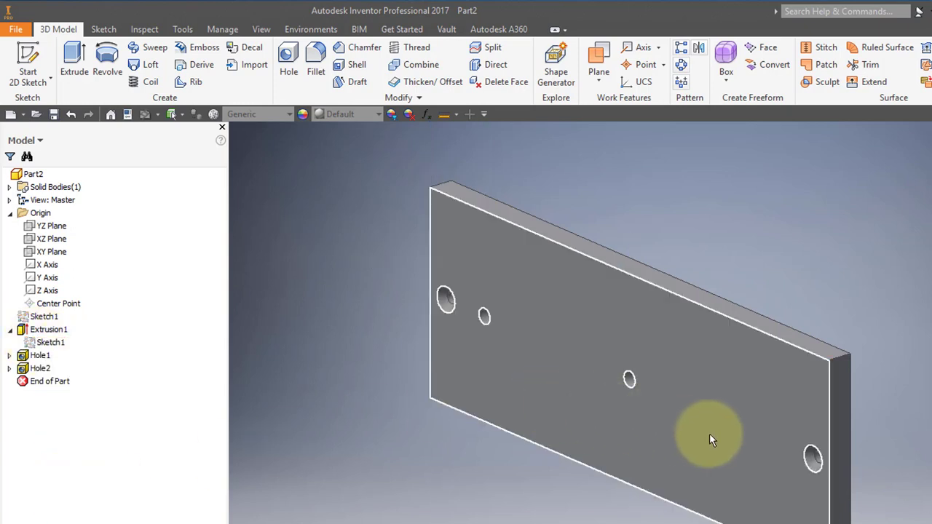
middle_click_drag(712, 433, 682, 264, "shift")
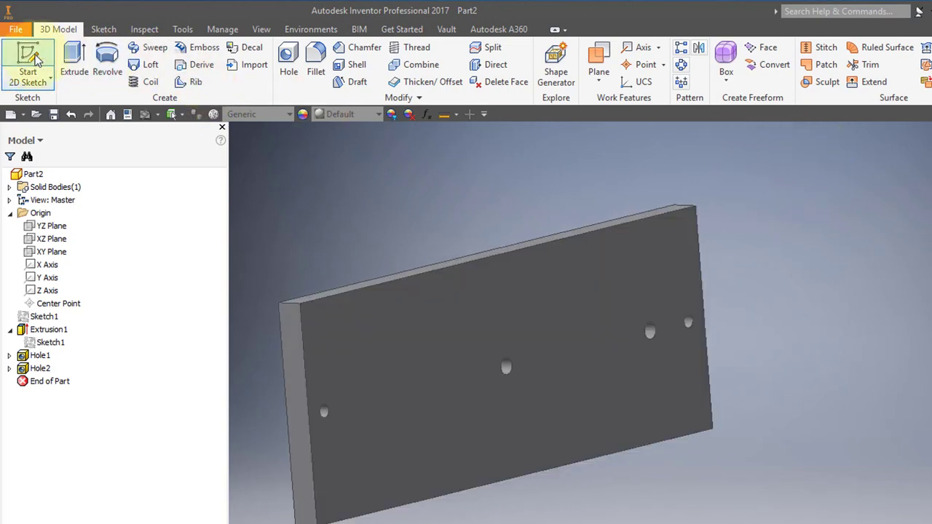
left_click(26, 59)
left_click(424, 370)
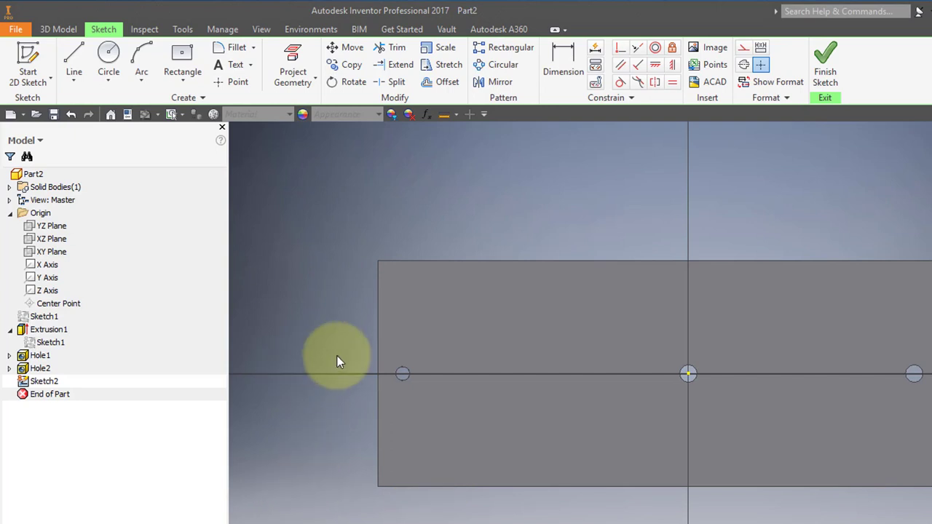
- Project the plate's back face, the YZ plane and the XZ plane into the sketch as construction geometry
left_click(743, 48)
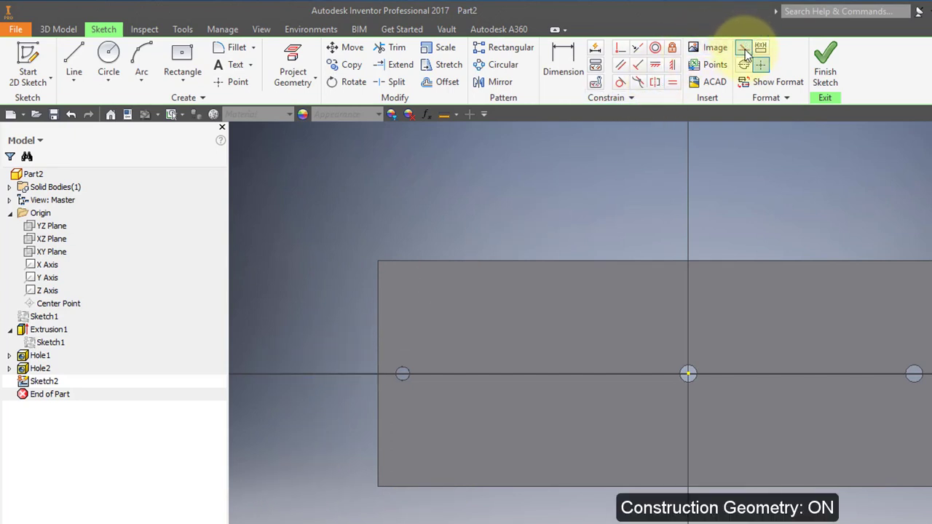
left_click(306, 58)
left_click(457, 295)
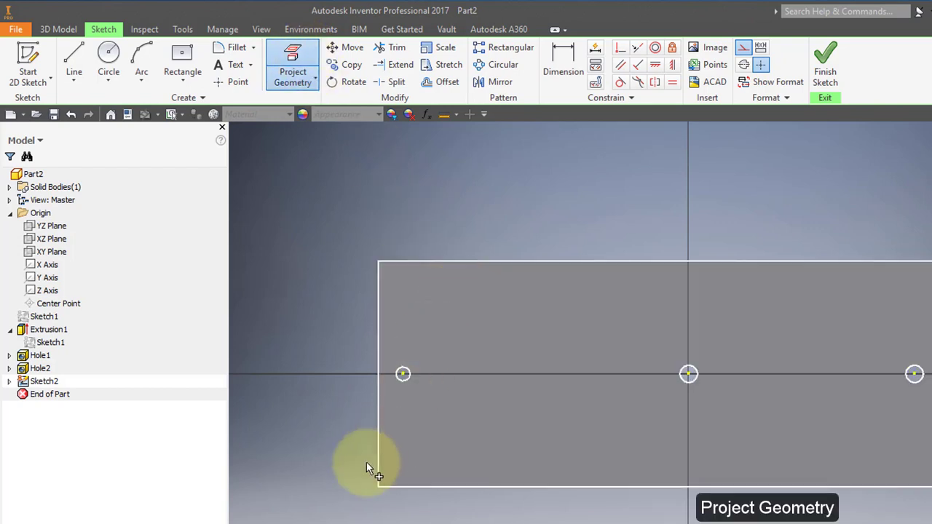
left_click(54, 231)
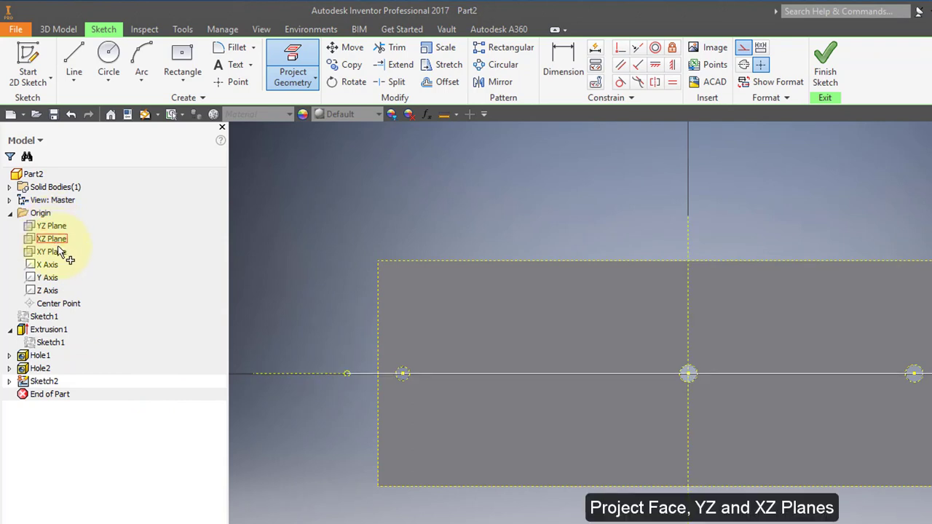
left_click(59, 244)
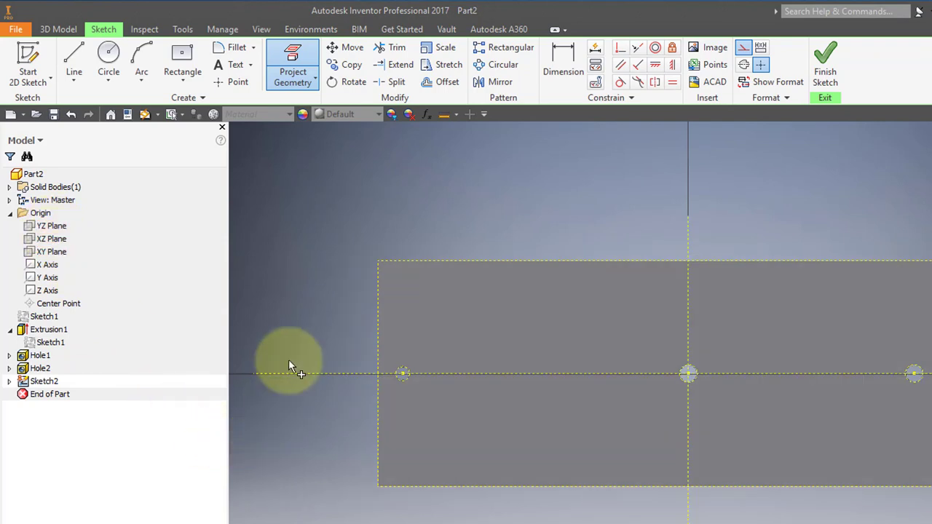
key("Escape")
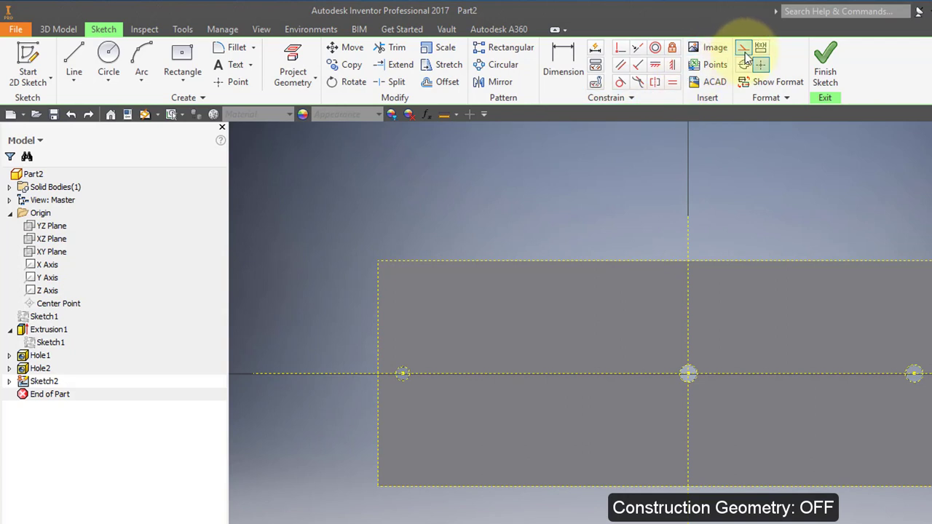
- Place a sketch point near the plate's upper-left corner and dimension it 0.5 in from the left edge
left_click(237, 83)
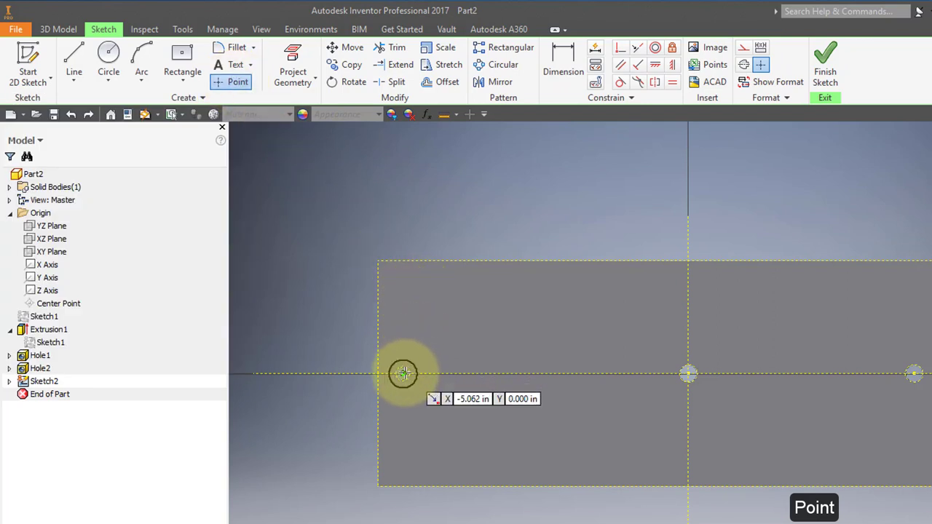
left_click(416, 289)
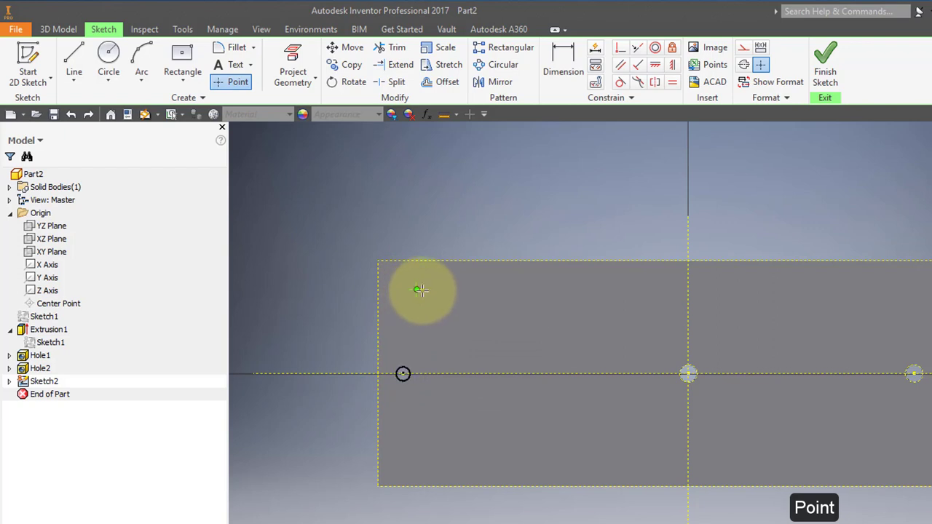
left_click(564, 62)
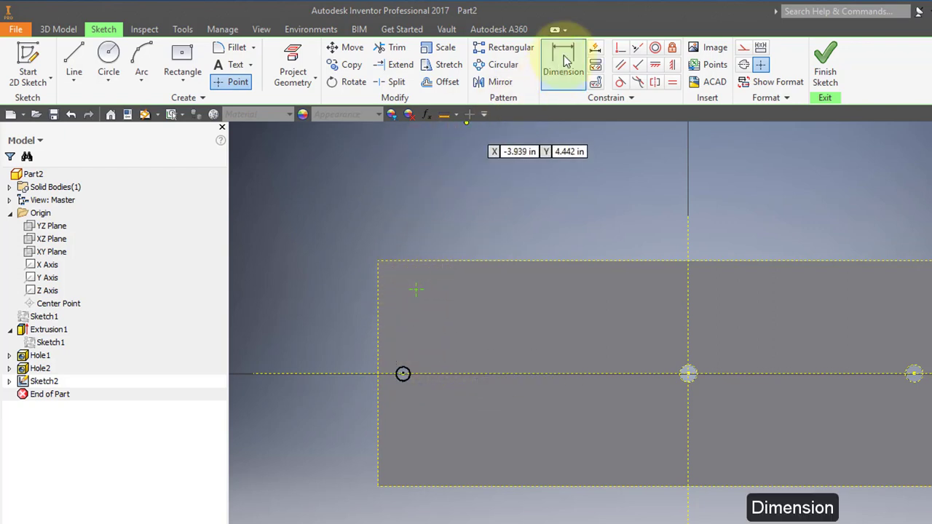
left_click(377, 291)
left_click(416, 291)
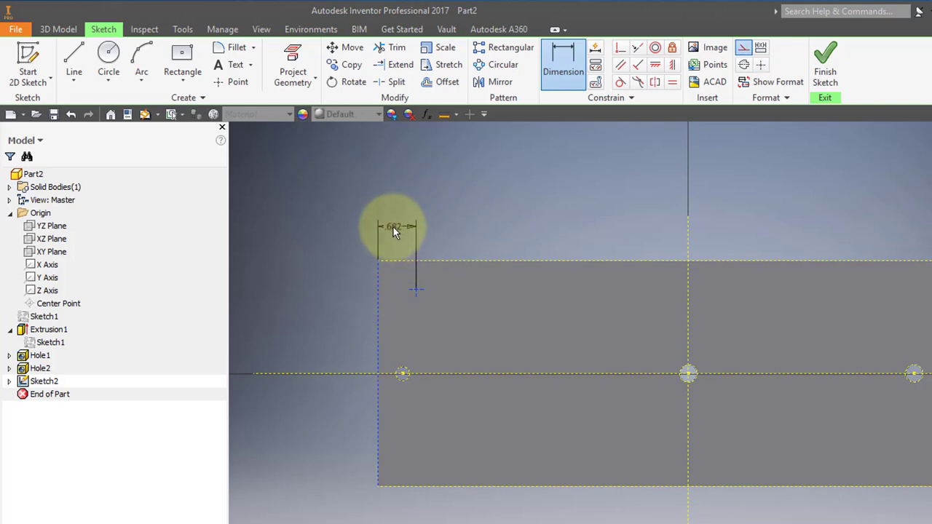
left_click(393, 229)
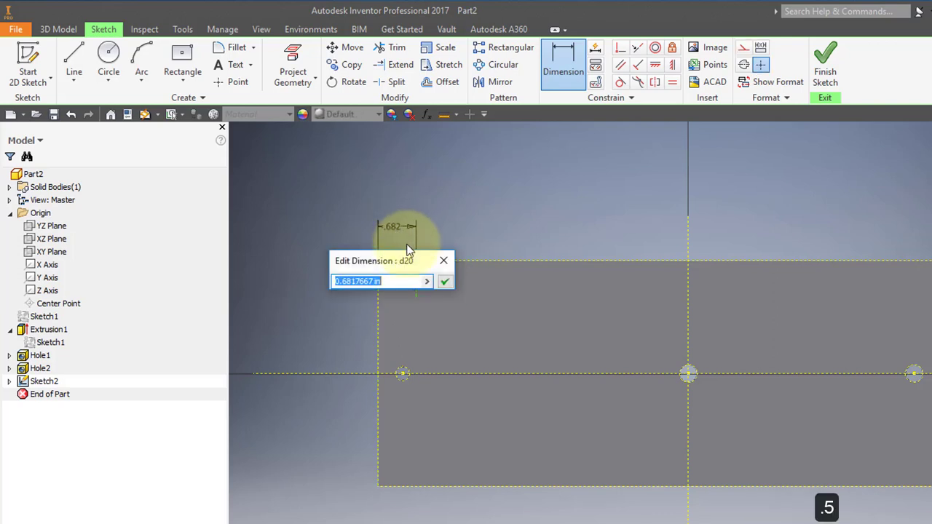
type(".")
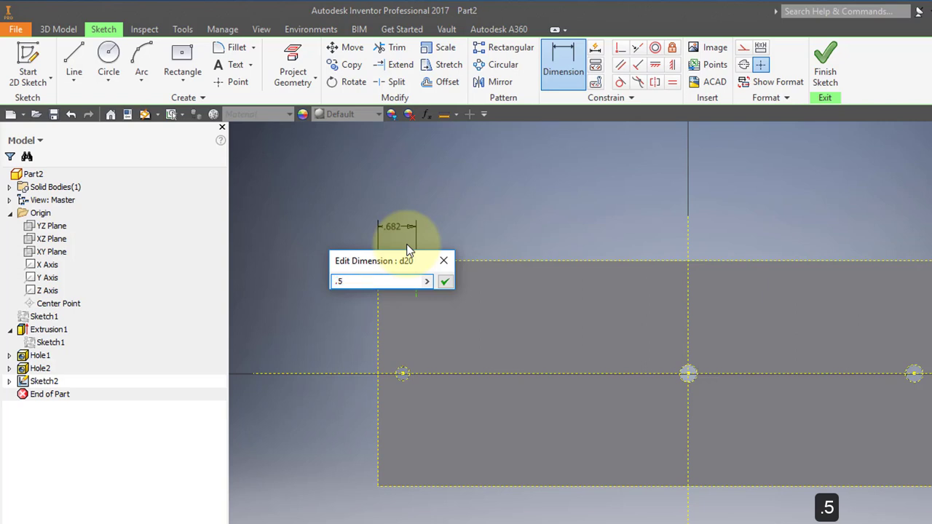
type("5")
key("Return")
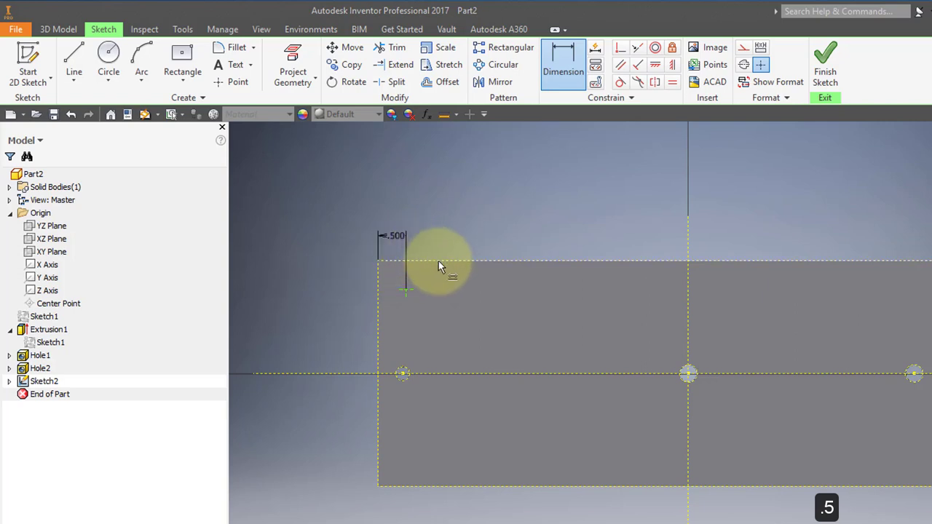
- Dimension the corner sketch point 0.5 in from the plate's upper long edge
left_click(439, 261)
left_click(405, 288)
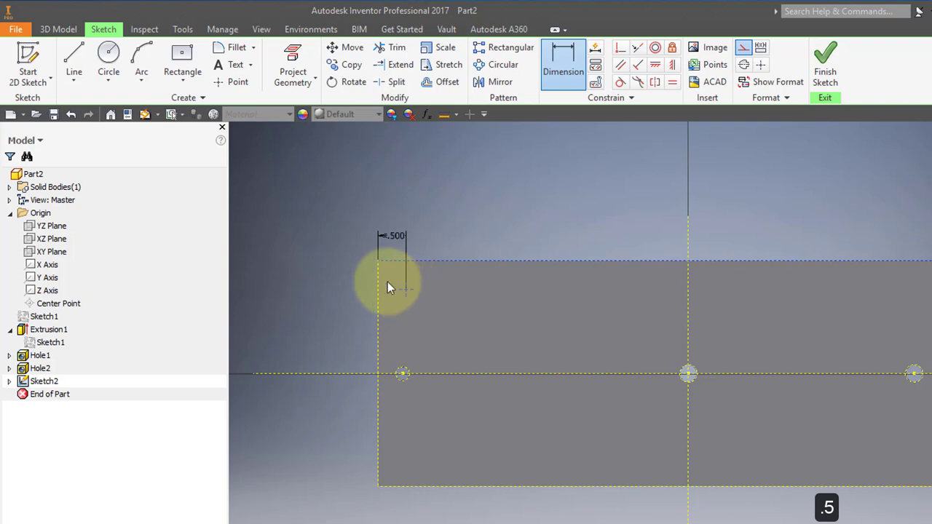
left_click(332, 268)
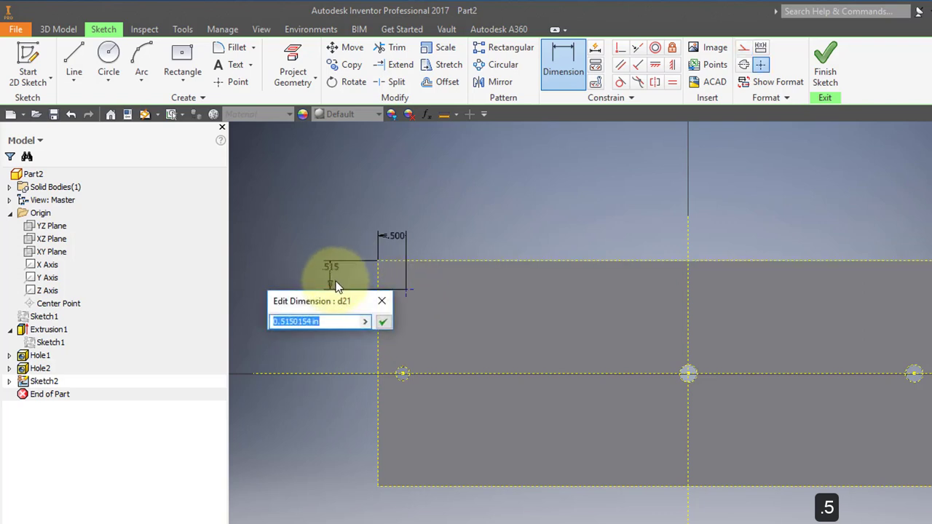
type(".5")
key("Return")
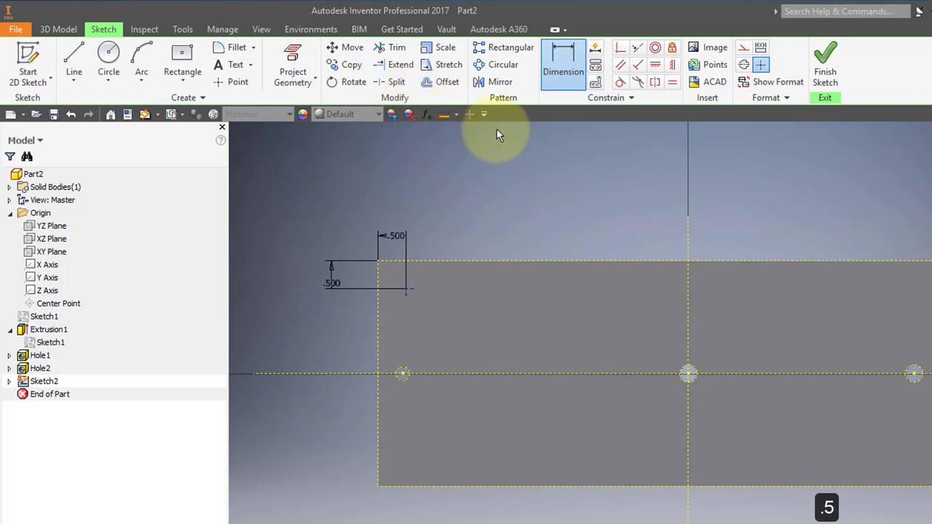
- Mirror the dimensioned corner point across the plate's vertical centerline
left_click(502, 84)
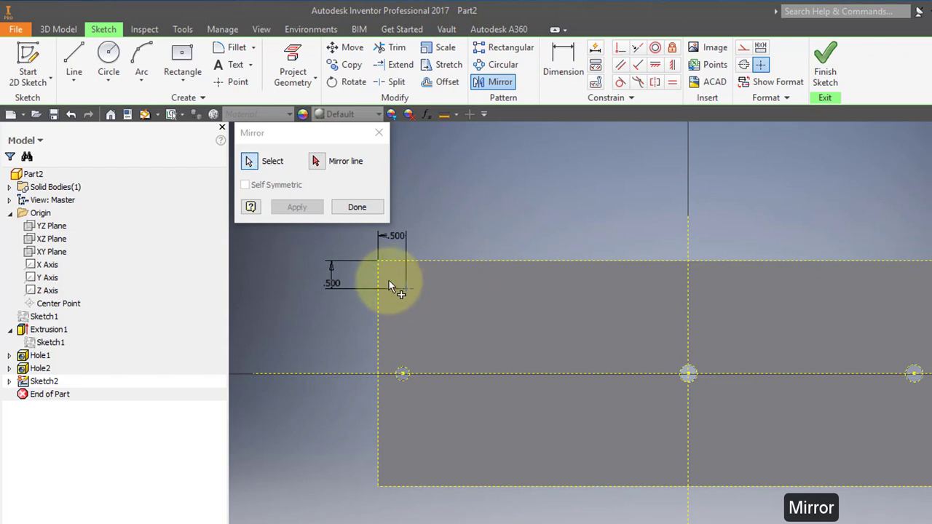
left_click(322, 163)
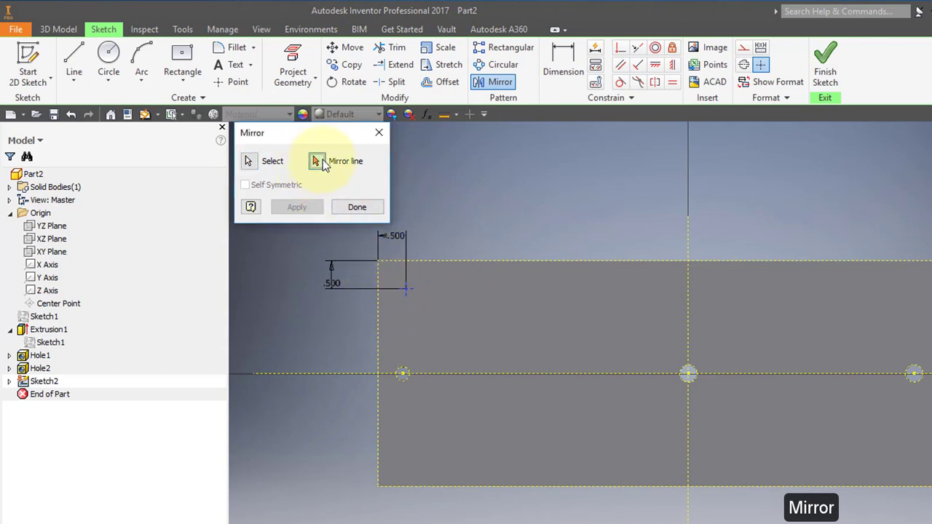
left_click(688, 241)
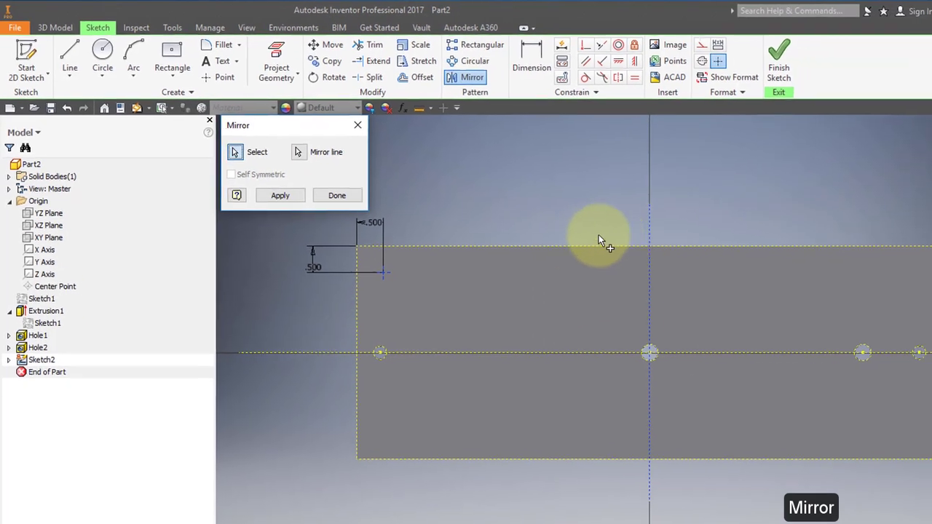
left_click(294, 208)
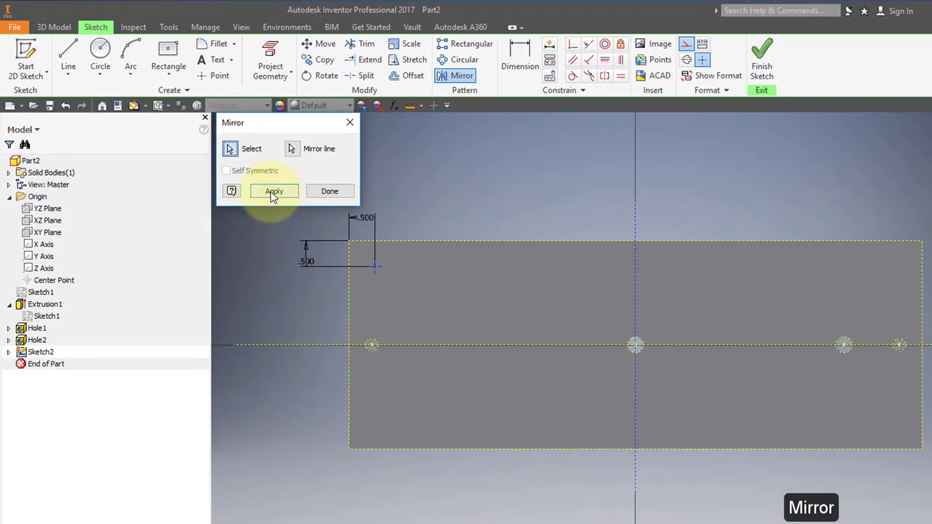
left_click(331, 193)
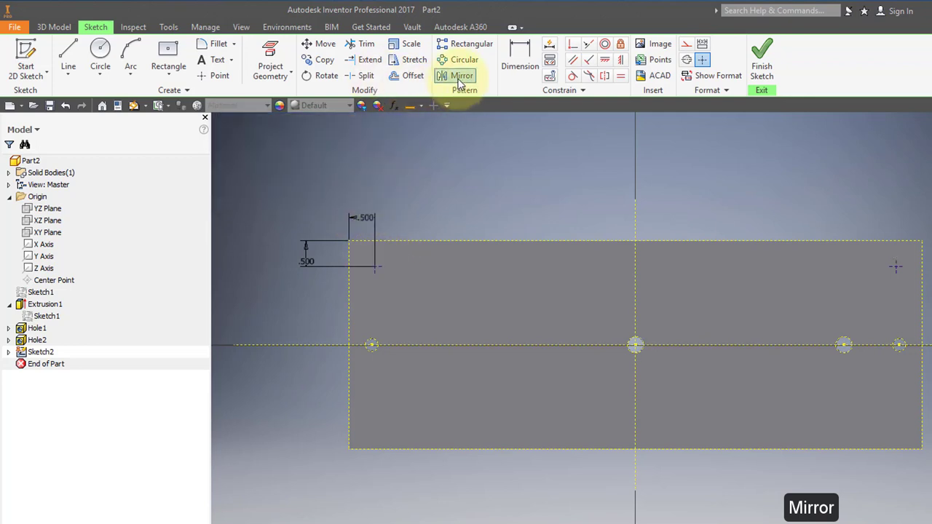
- Mirror both upper corner points across the plate's horizontal centerline
left_click(459, 79)
left_click(375, 267)
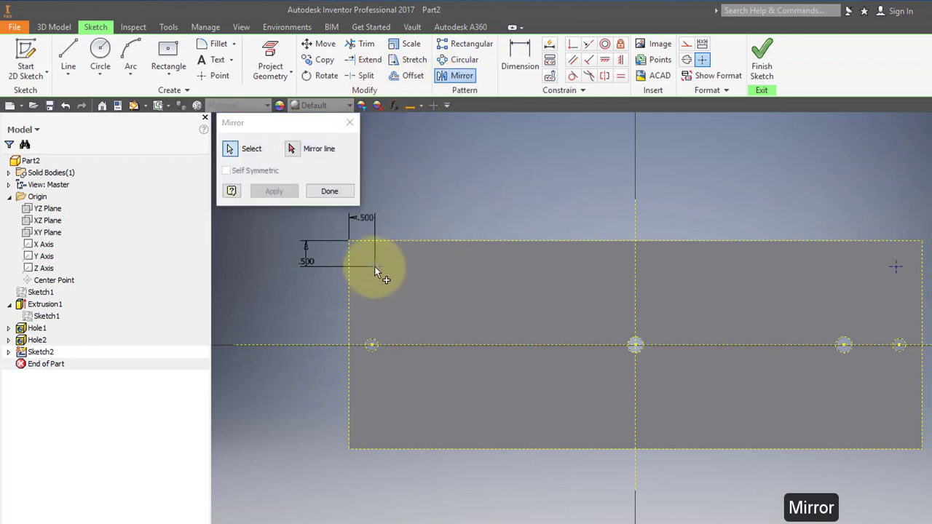
left_click(896, 267)
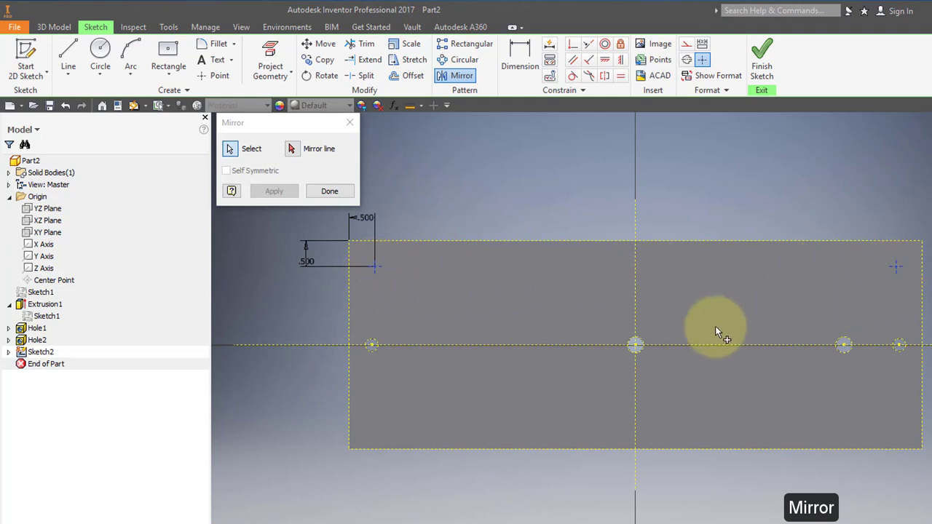
left_click(291, 149)
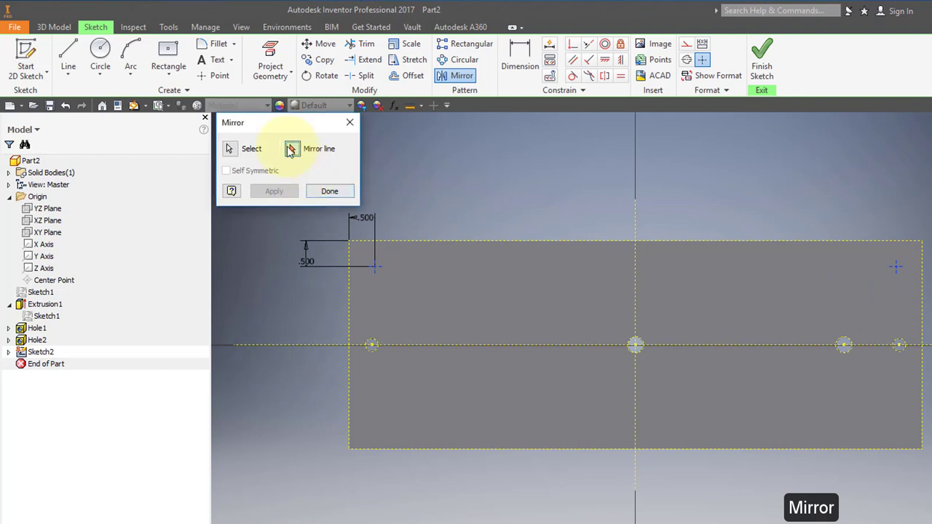
left_click(313, 345)
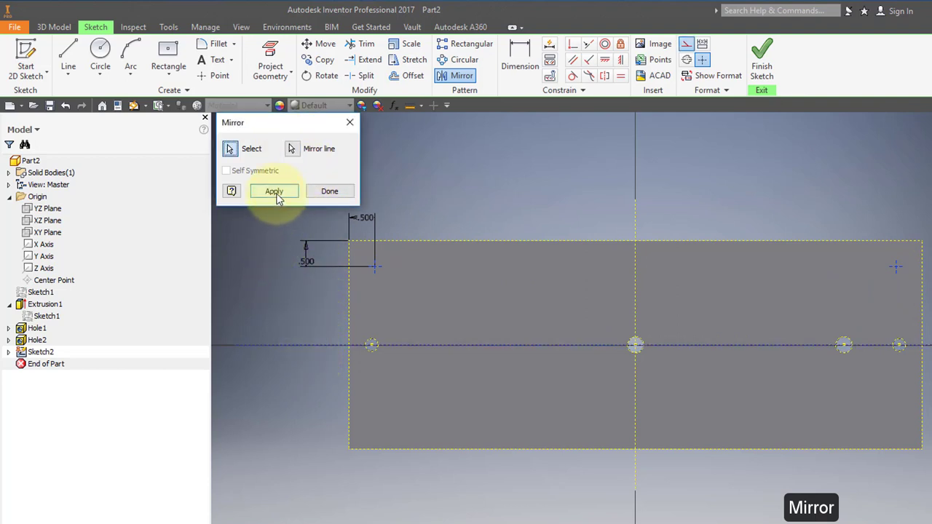
left_click(275, 192)
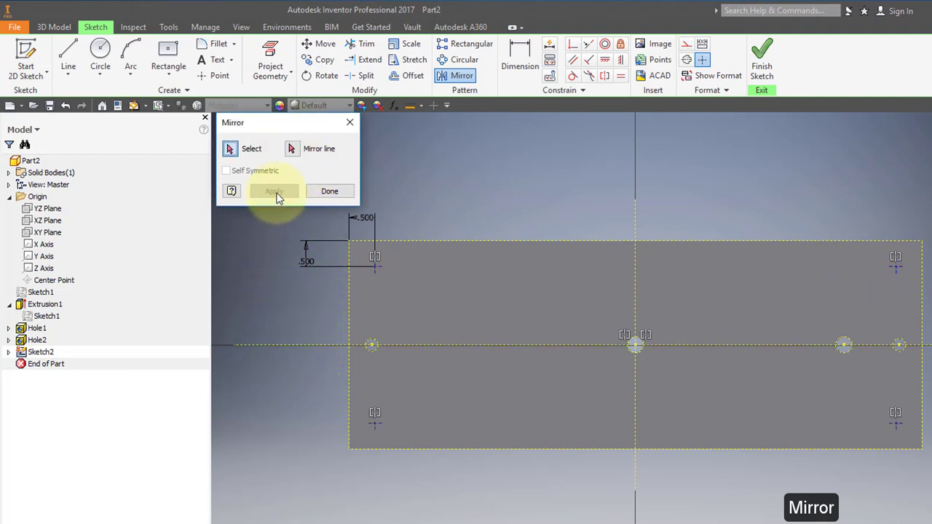
left_click(328, 192)
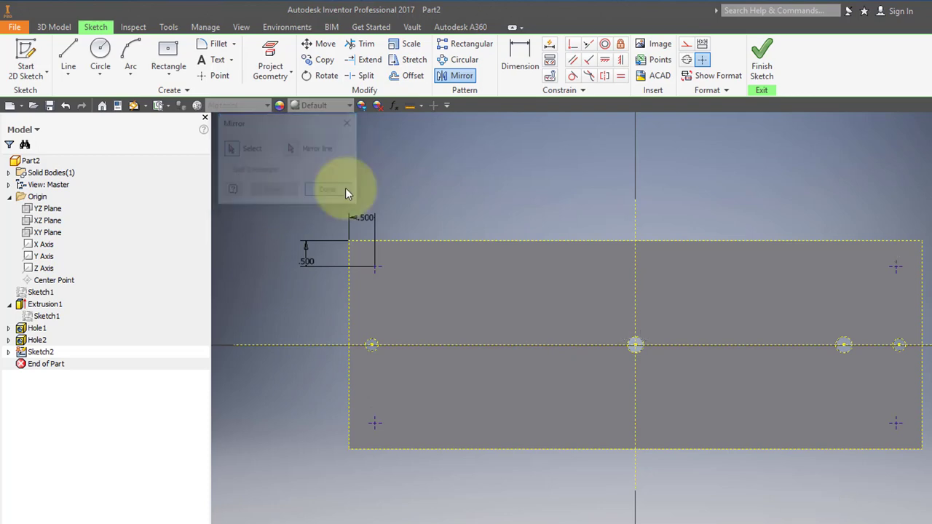
- Finish the sketch and set up tapped holes at the four corner points with Distance termination
left_click(759, 59)
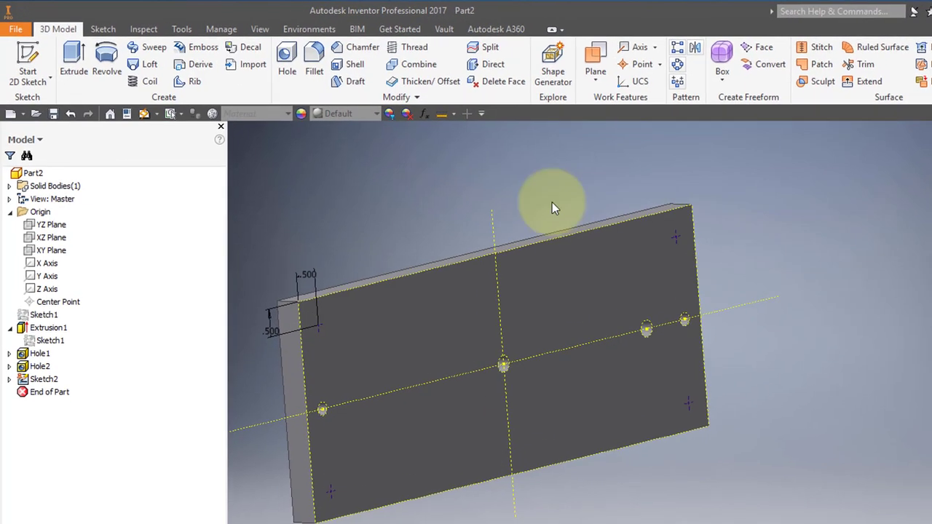
left_click(303, 64)
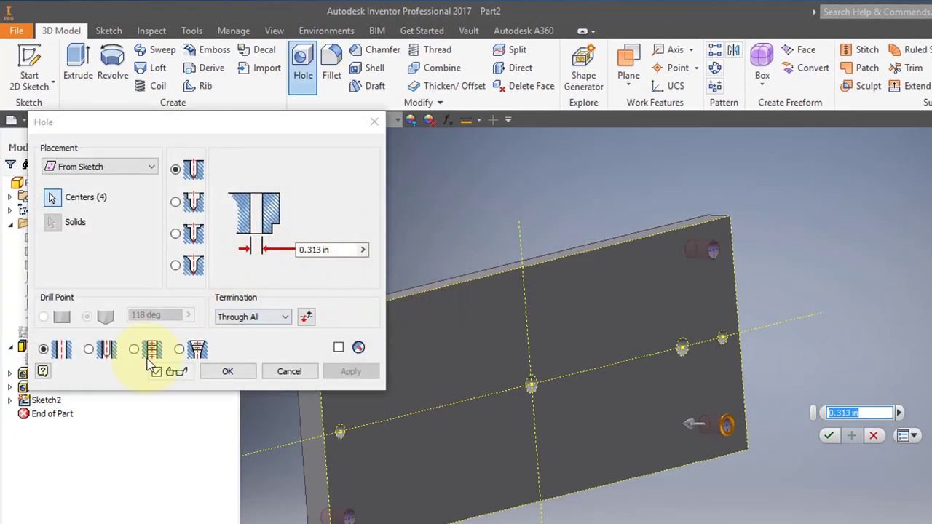
left_click(134, 351)
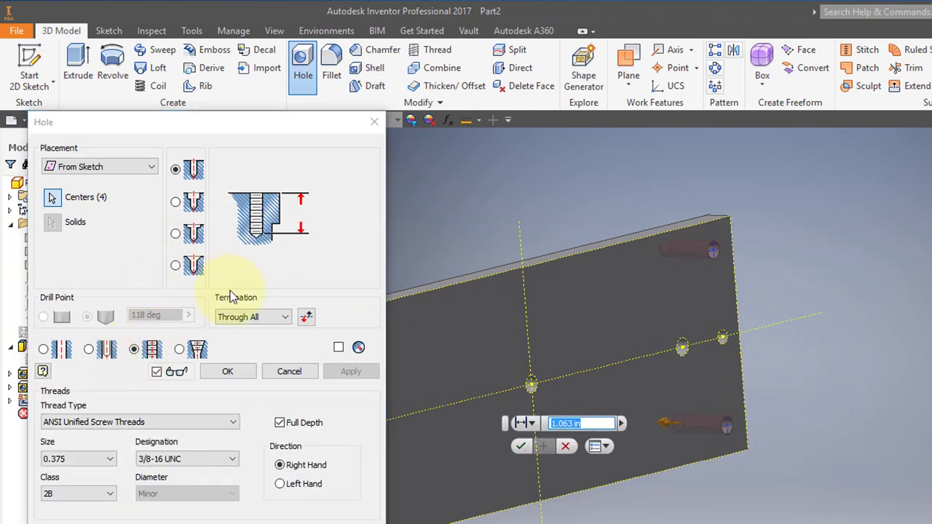
left_click(285, 318)
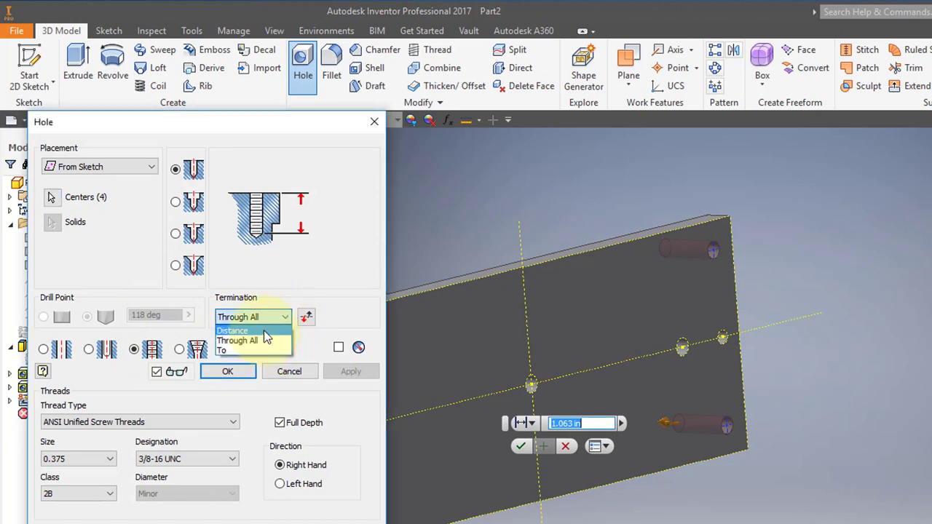
left_click(264, 330)
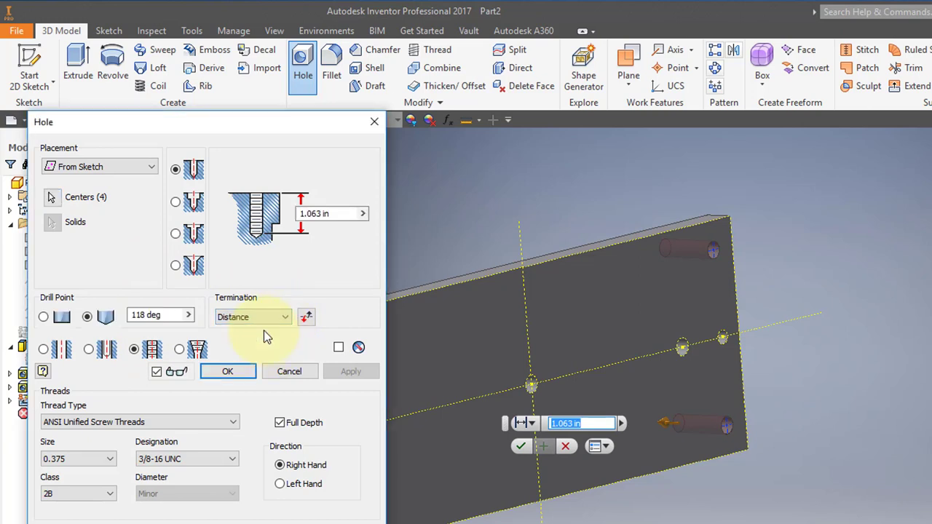
- Give the tapped corner holes thread size 0.164 (#8), 8-32 UNC, and a 0.275 in depth, and create them
left_click(111, 463)
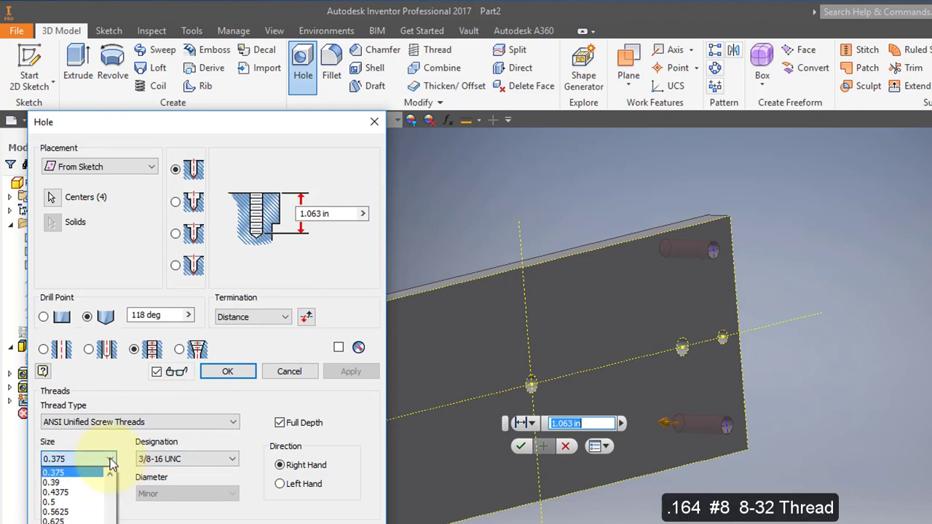
scroll(113, 495, "up", 5)
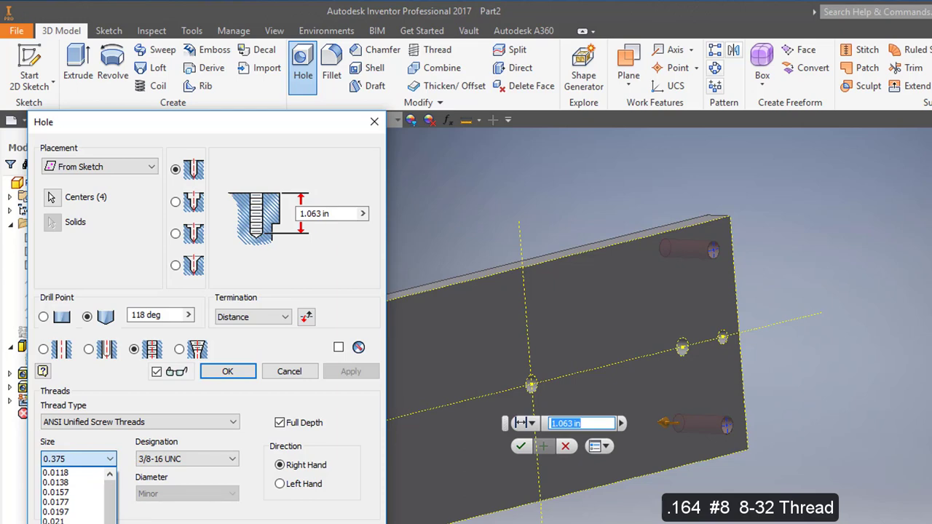
left_click(73, 521)
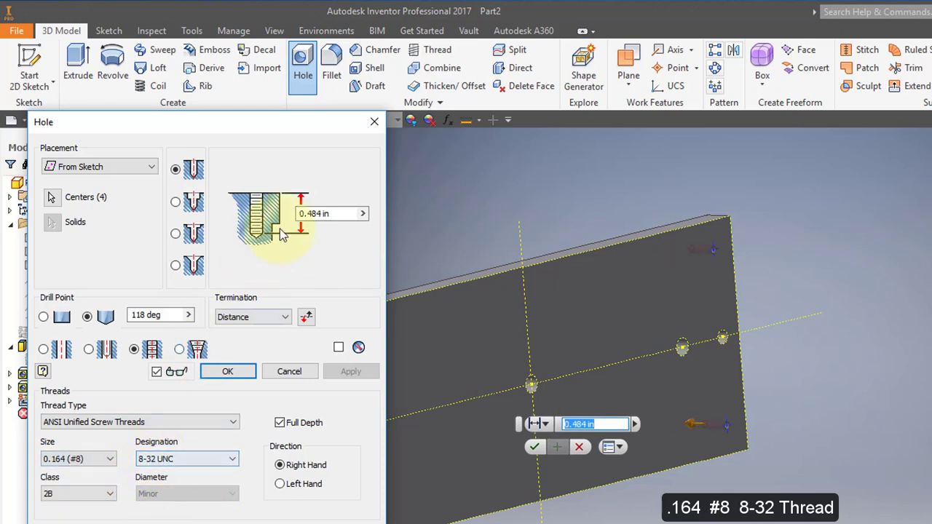
left_click_drag(309, 214, 324, 222)
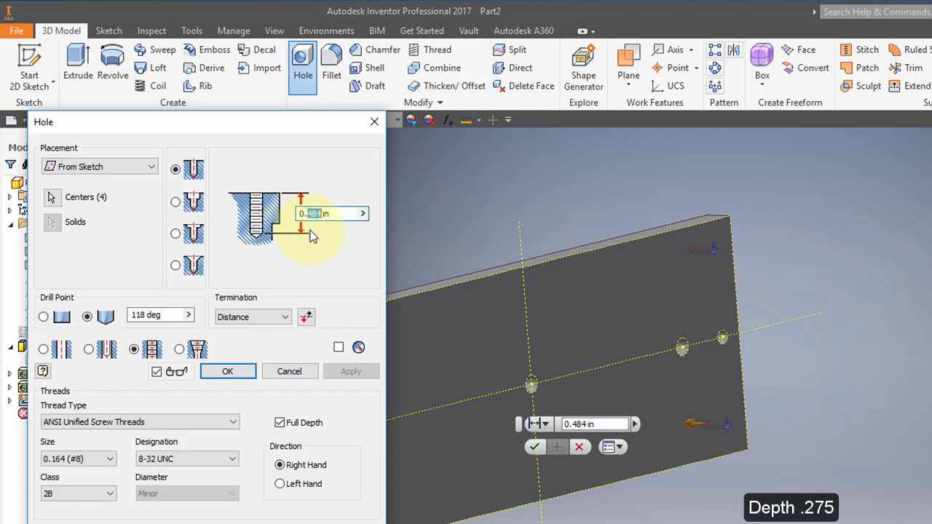
type("275")
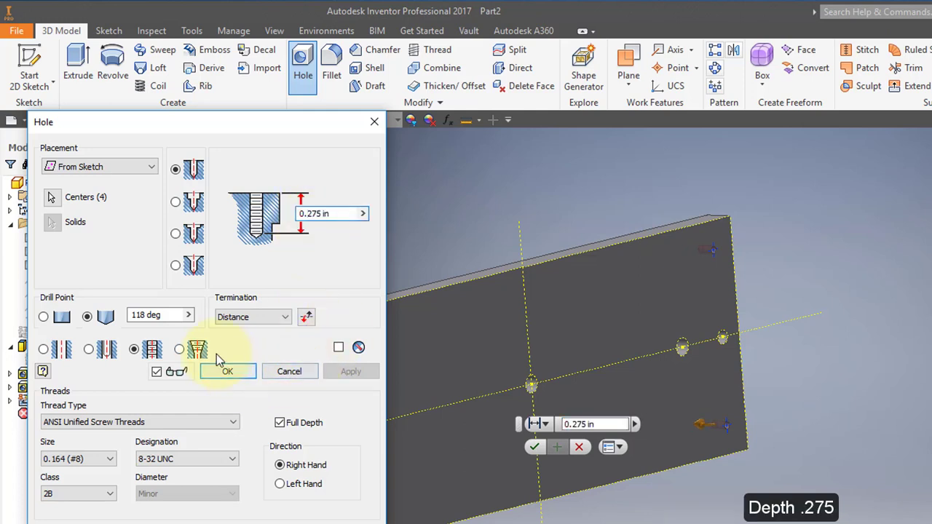
left_click(227, 377)
left_click(228, 377)
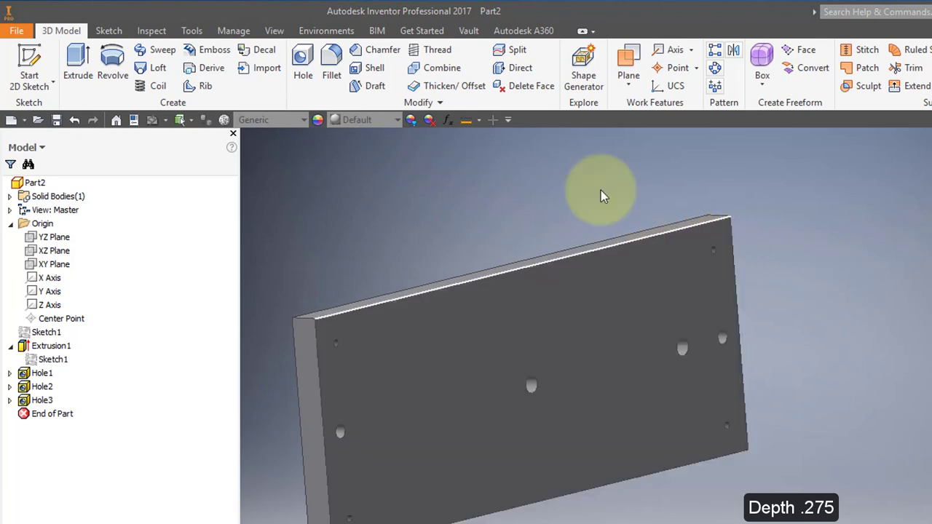
- Fillet the plate's four corner edges with a 0.5 in radius
left_click(334, 66)
left_click(187, 123)
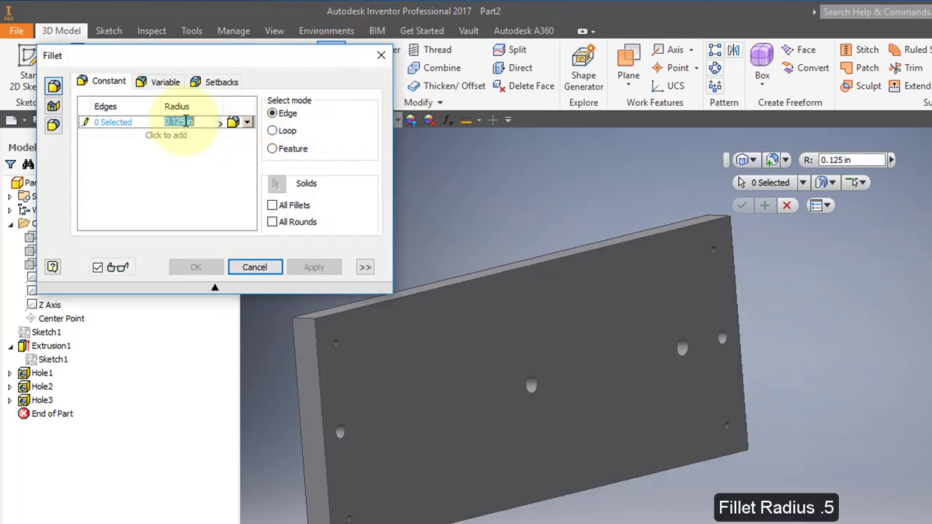
left_click(187, 122)
left_click(182, 123)
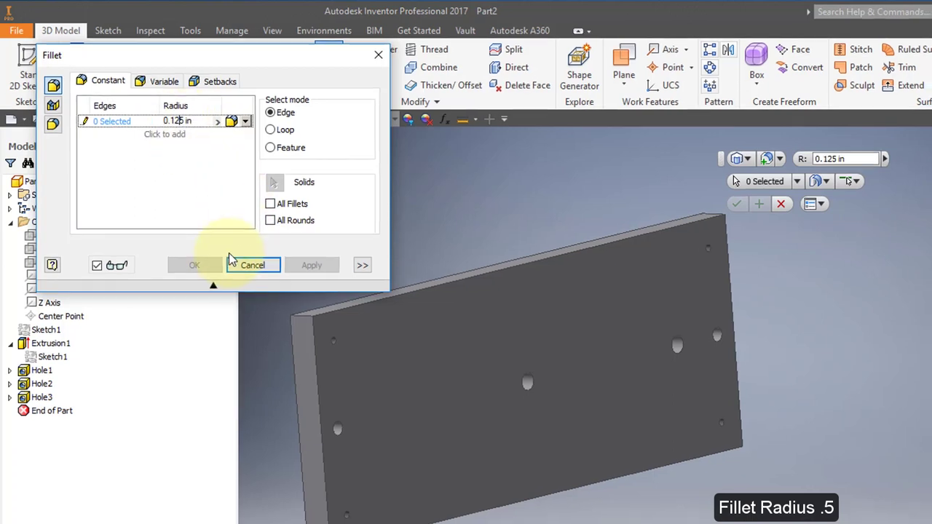
key("BackSpace")
key("BackSpace")
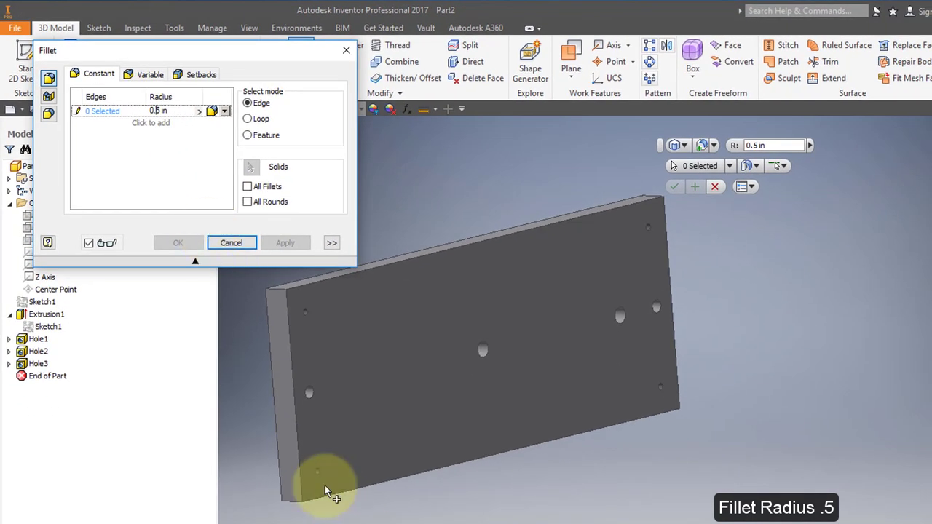
left_click(280, 289)
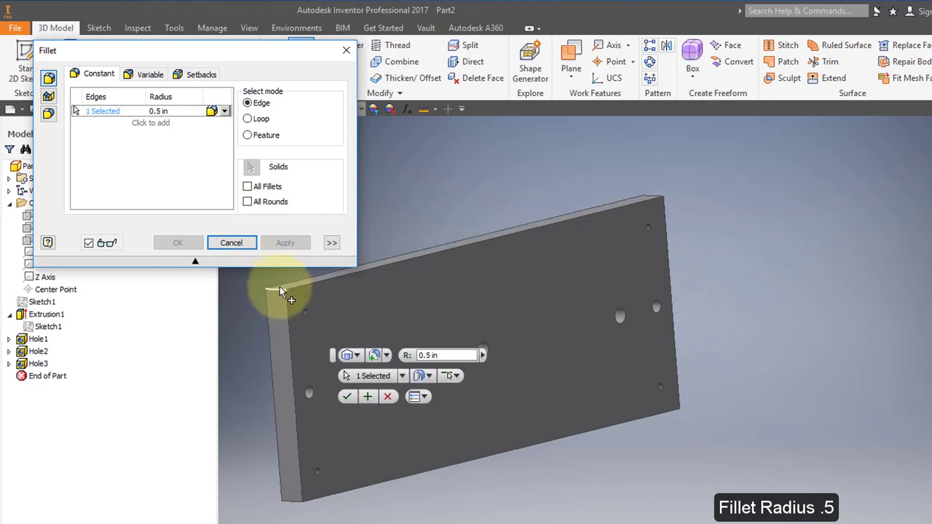
left_click(295, 502)
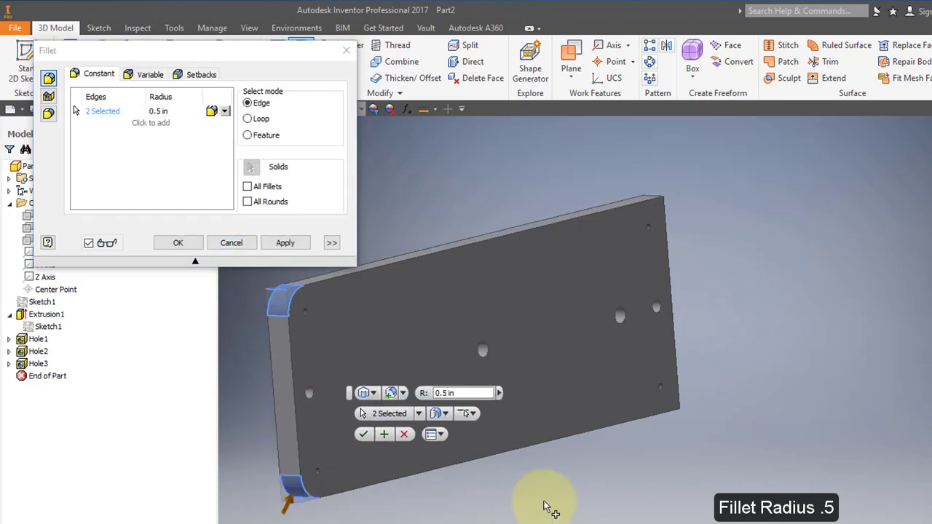
left_click(671, 411)
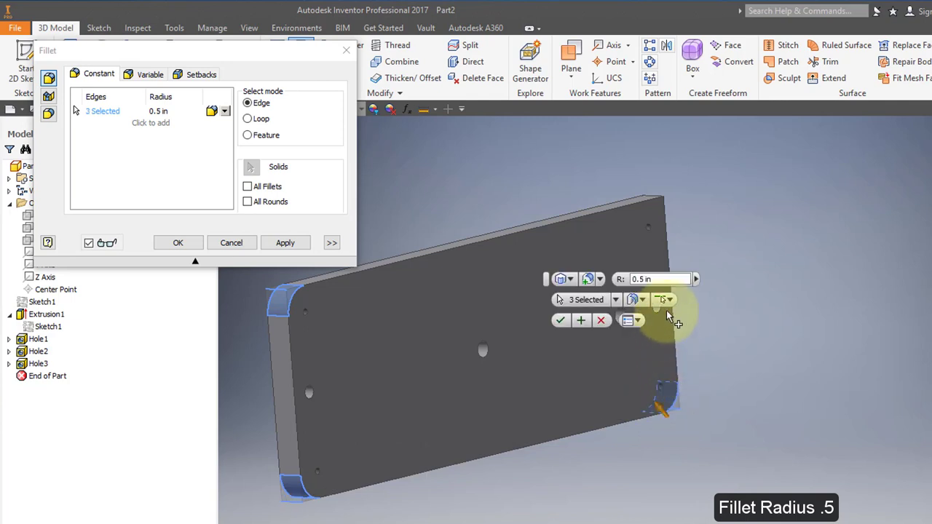
left_click(656, 194)
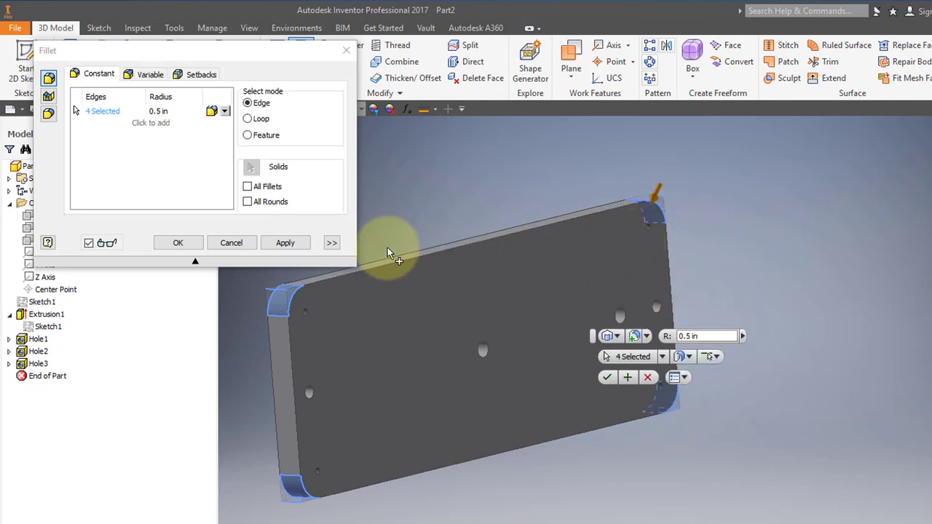
left_click(188, 246)
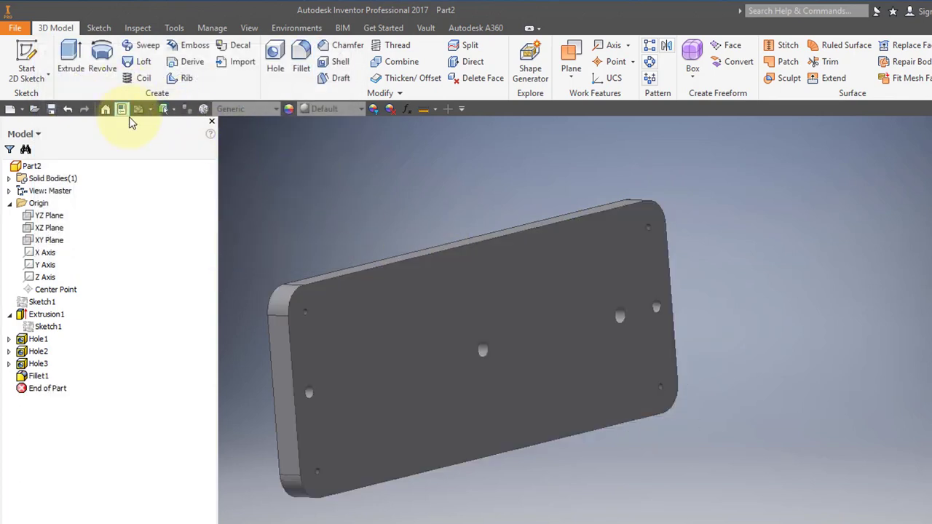
- Open the part's iProperties and enter 16 Base Plate as its title
left_click(122, 110)
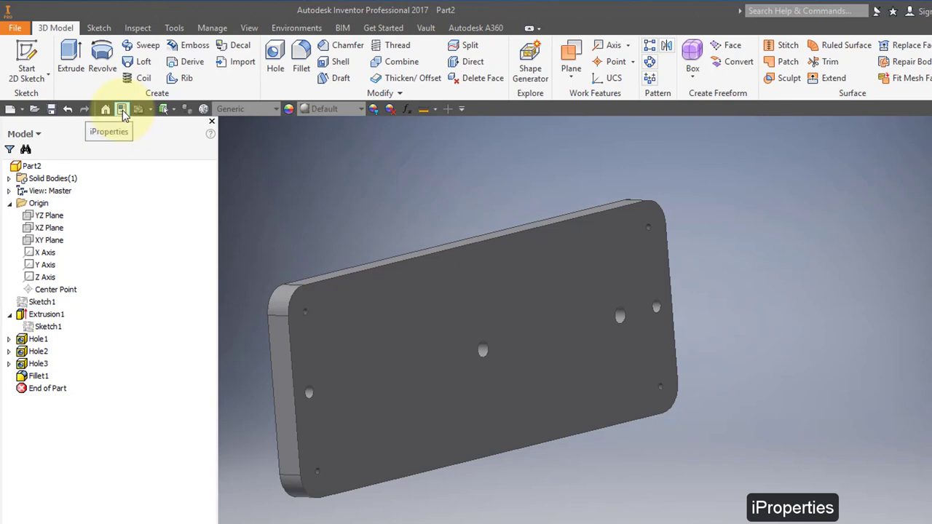
left_click(123, 110)
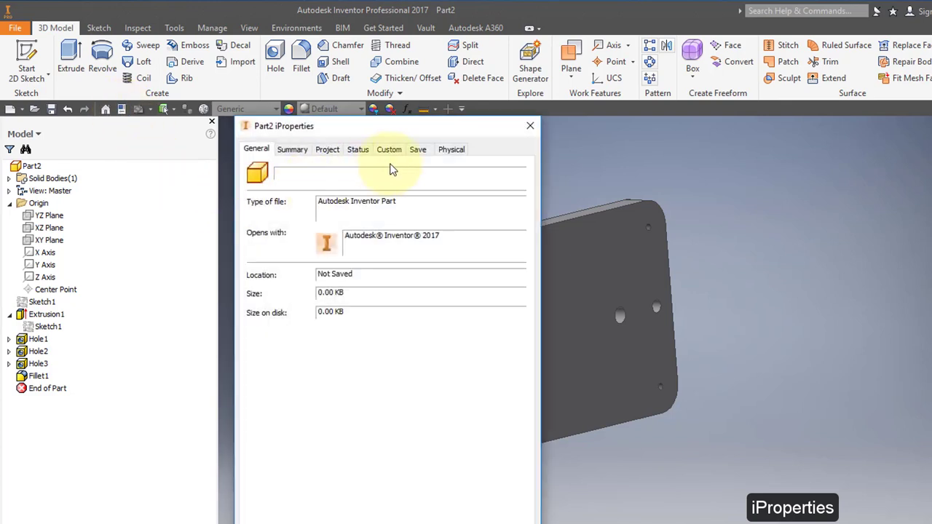
left_click(305, 155)
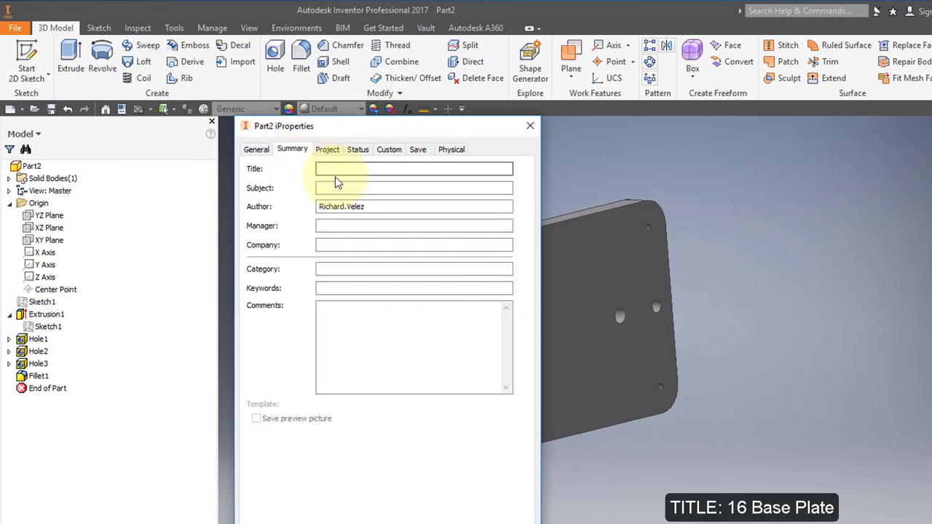
left_click(338, 169)
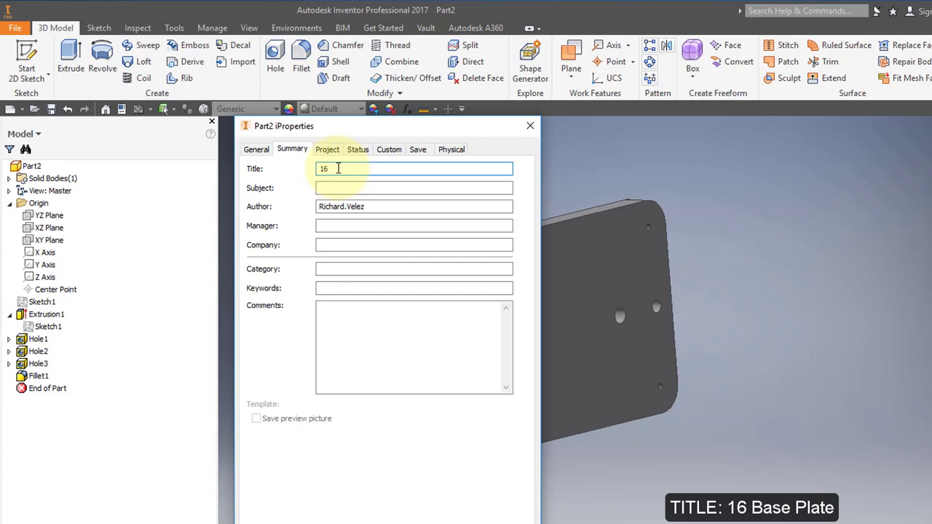
- Assign Aluminum 6061 as the part's physical material and close the iProperties
left_click(451, 149)
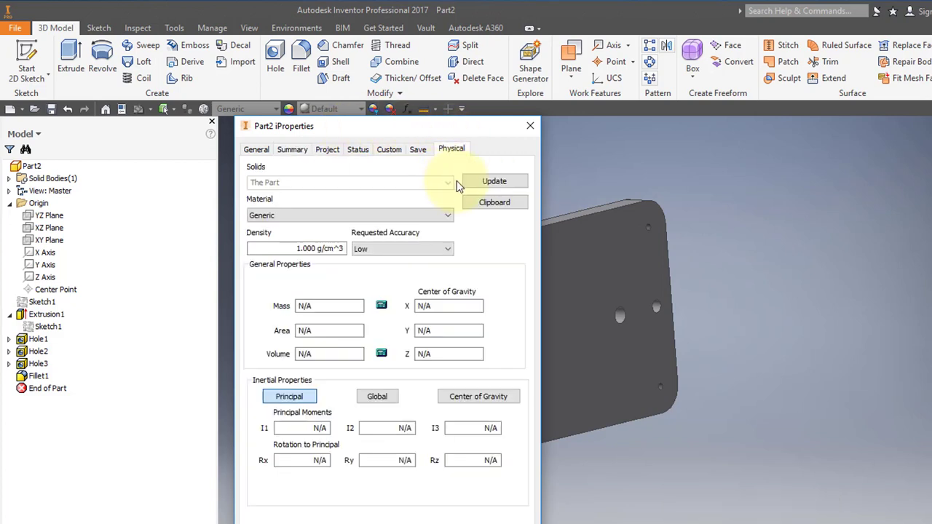
left_click(447, 215)
left_click_drag(446, 303, 452, 240)
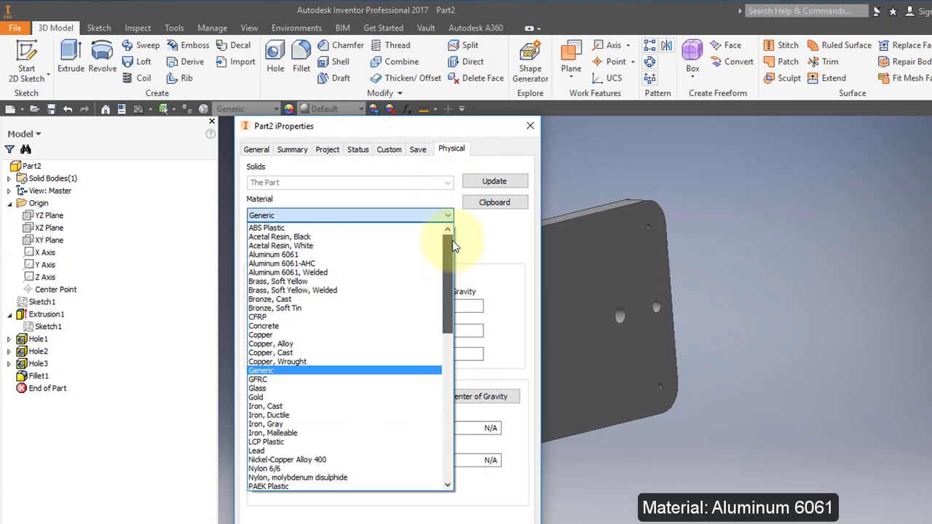
left_click(350, 255)
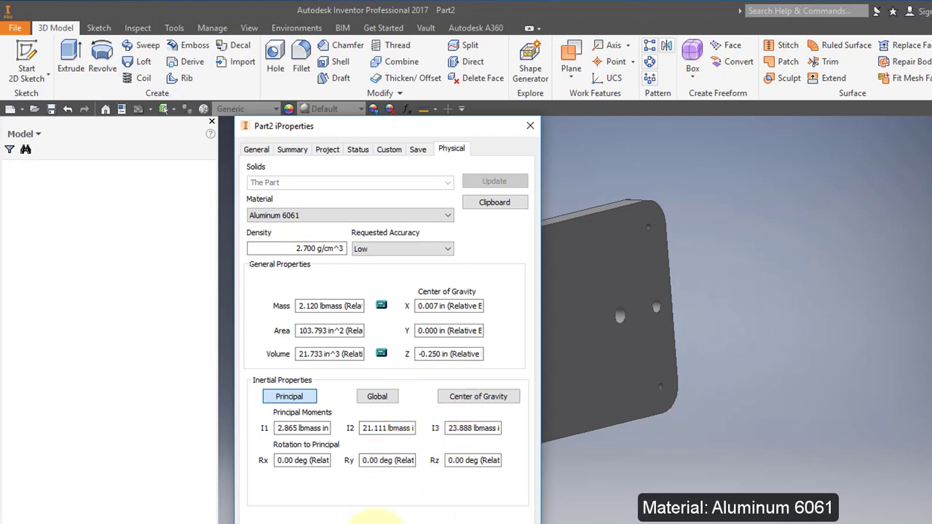
left_click(354, 515)
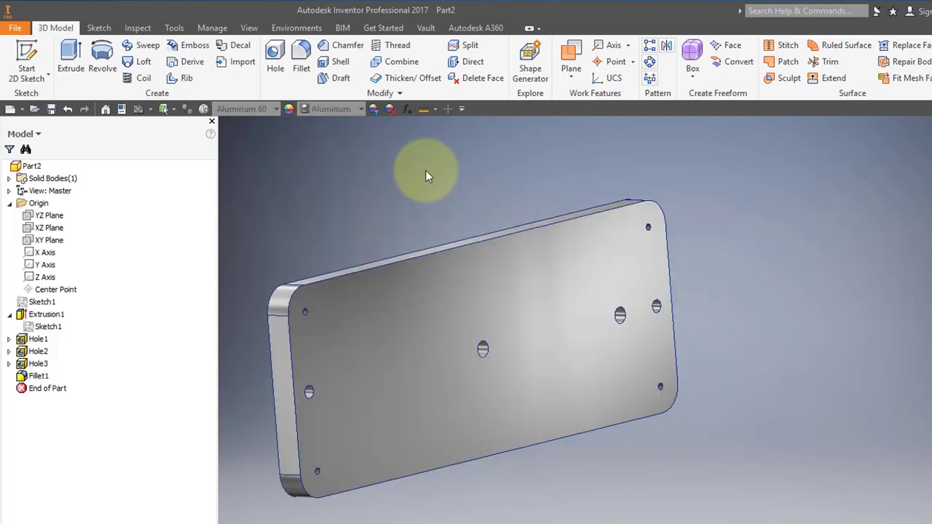
- Save the part as 16 Base Plate in the ButtonMaker folder
left_click(52, 110)
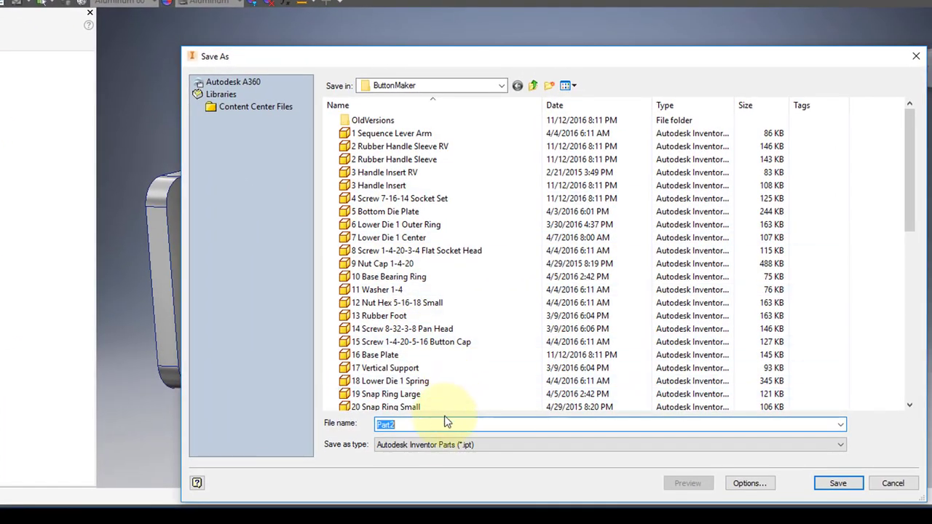
type("16 Base Plate")
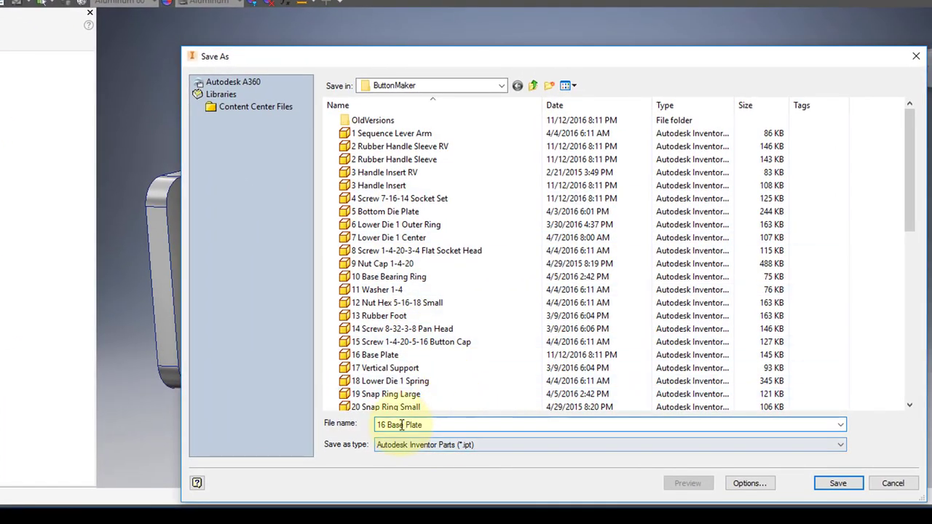
left_click(839, 483)
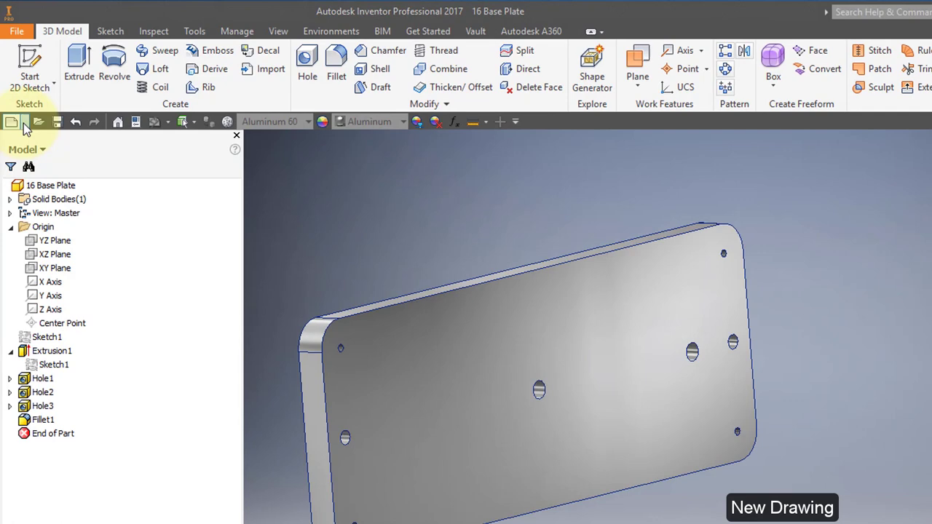
- Create a new drawing and position a front base view of the plate at 1:1 scale in the sheet's lower-left area
left_click(25, 124)
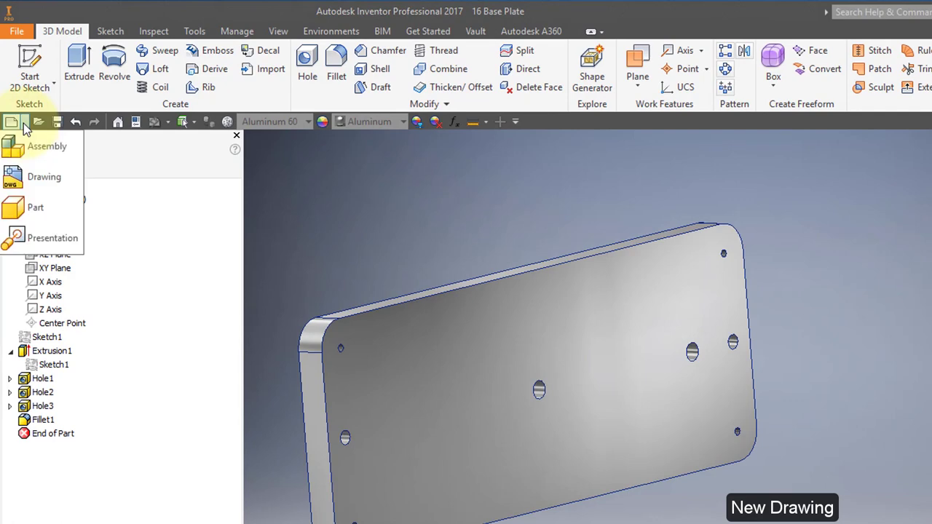
left_click(42, 178)
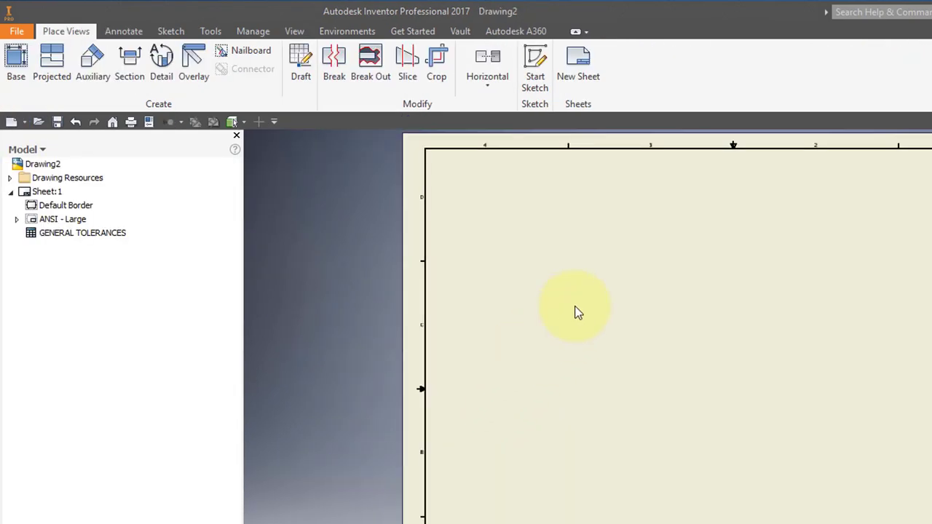
middle_click_drag(599, 312, 453, 304)
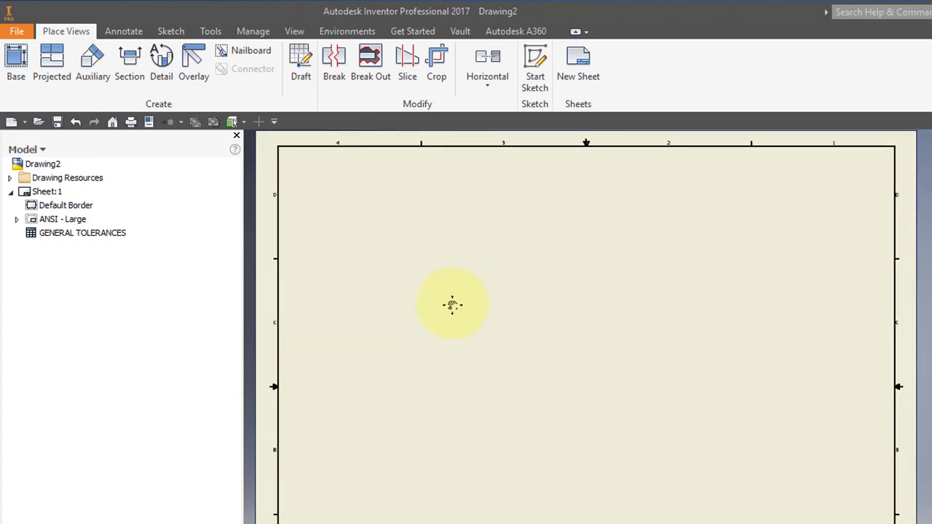
left_click(17, 67)
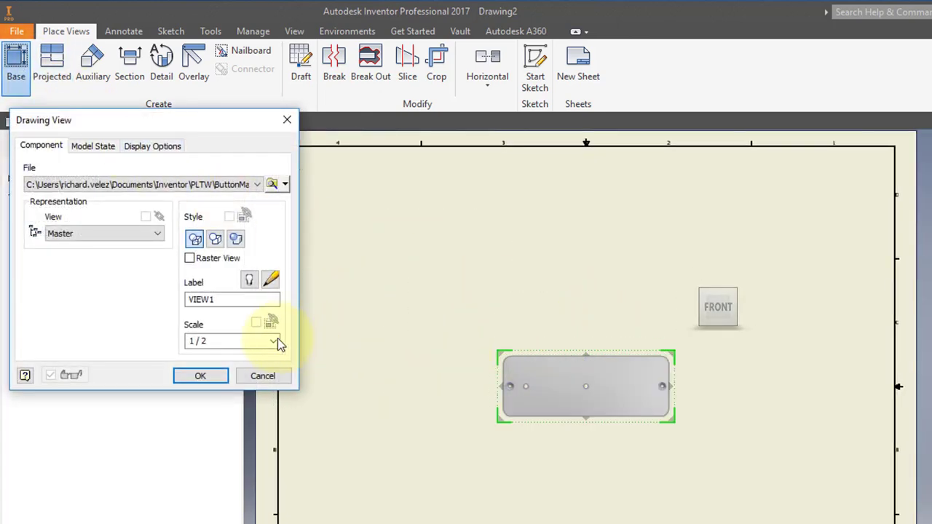
left_click(274, 341)
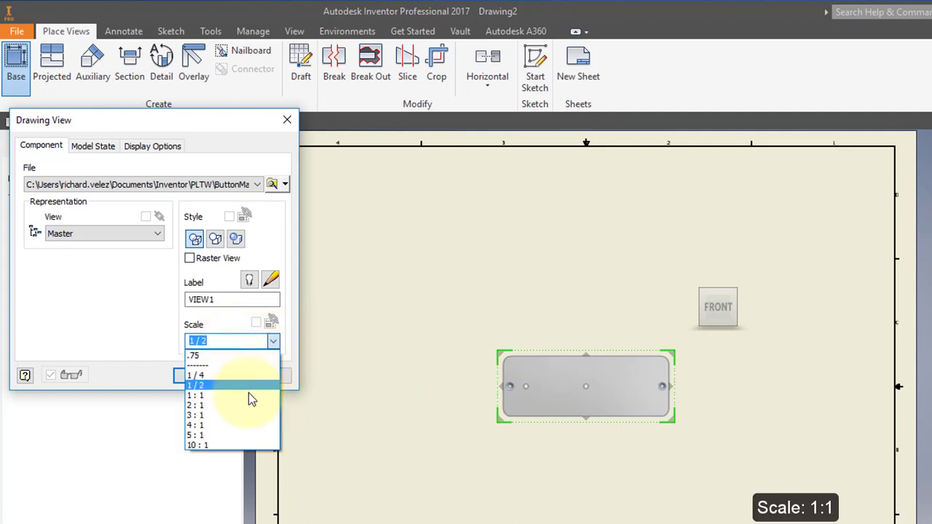
left_click(246, 395)
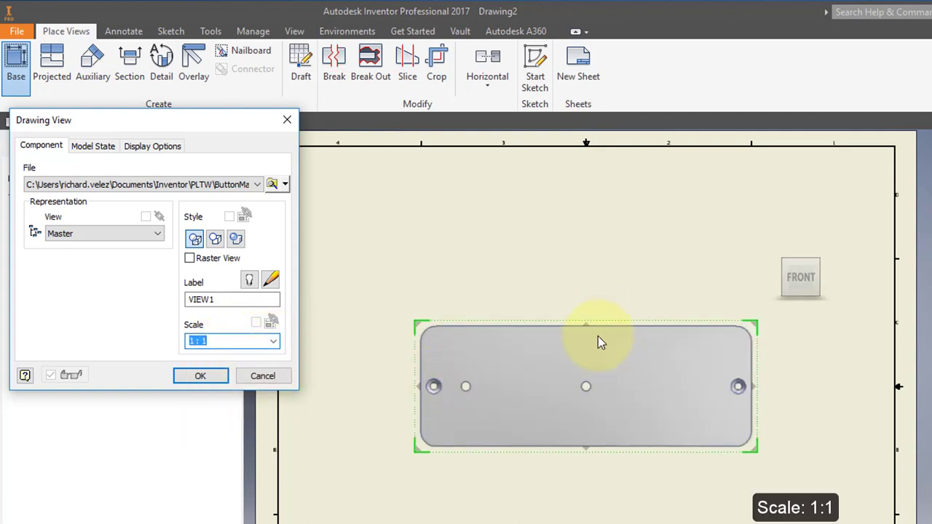
left_click_drag(597, 342, 526, 408)
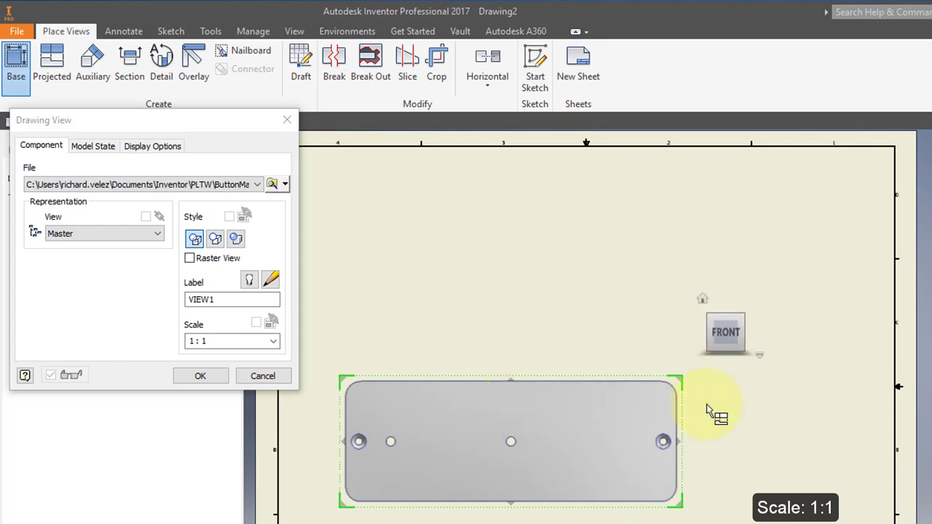
- Project side, top and isometric views from the front view and create them all with the Hidden Line style
left_click(791, 421)
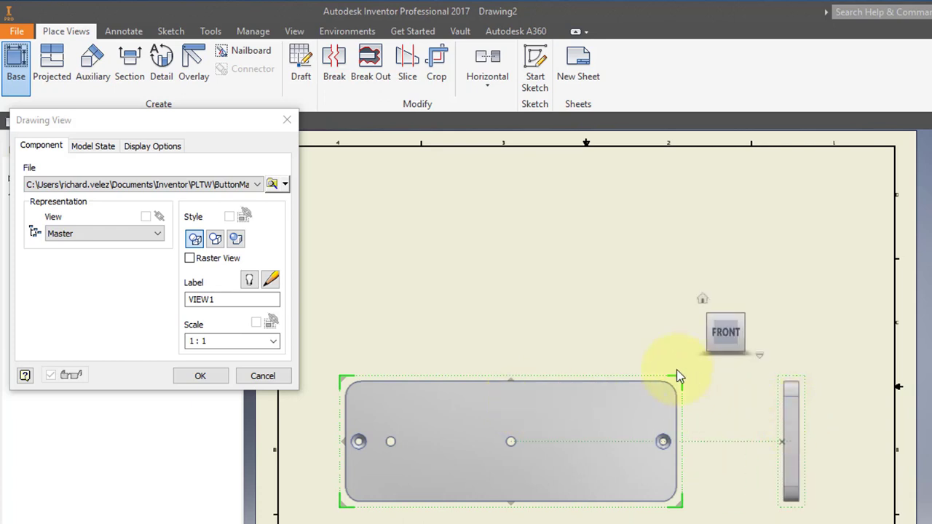
left_click(512, 281)
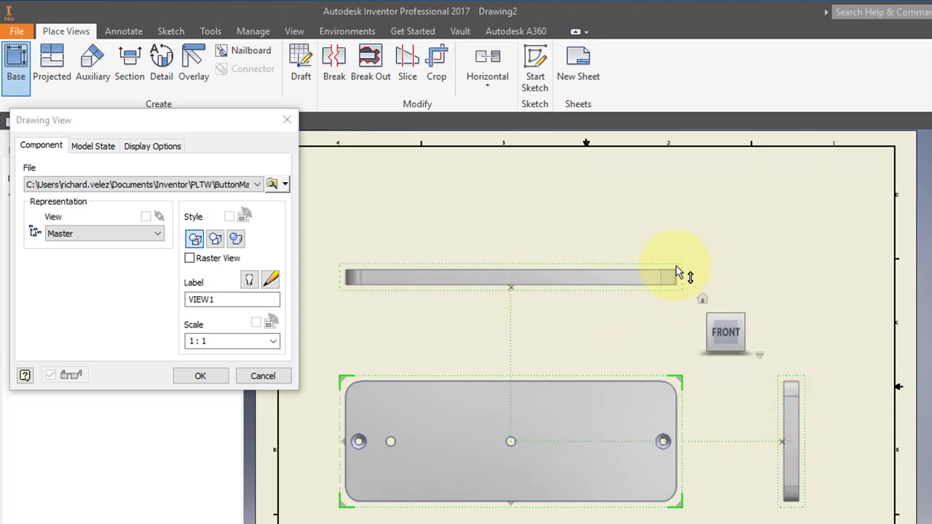
left_click(810, 246)
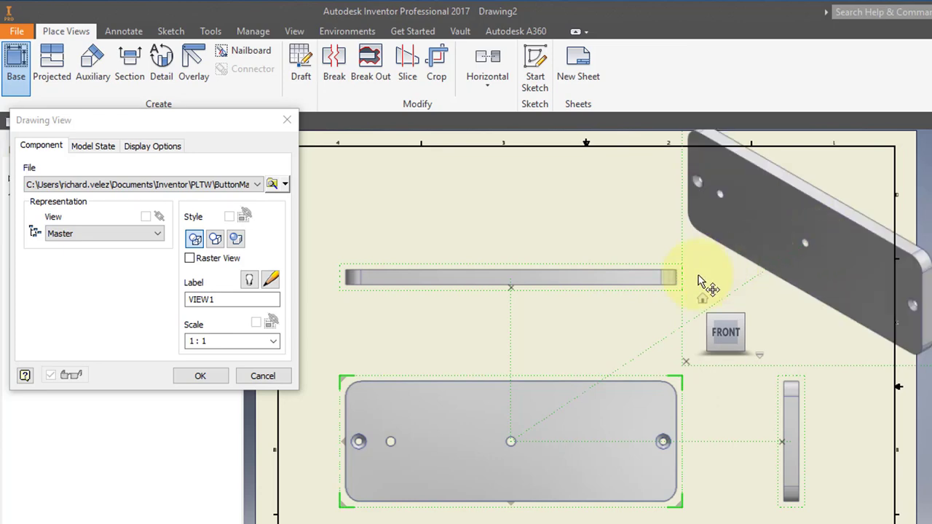
left_click(194, 240)
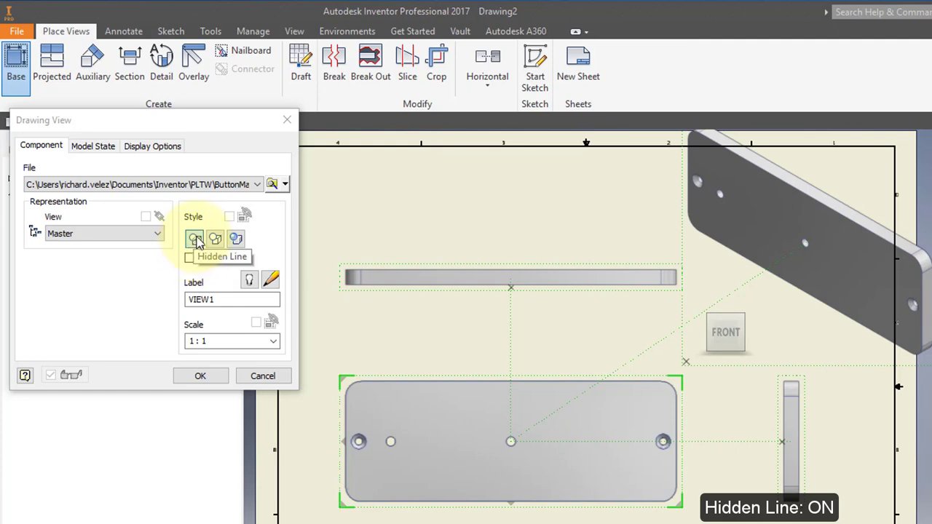
left_click(211, 377)
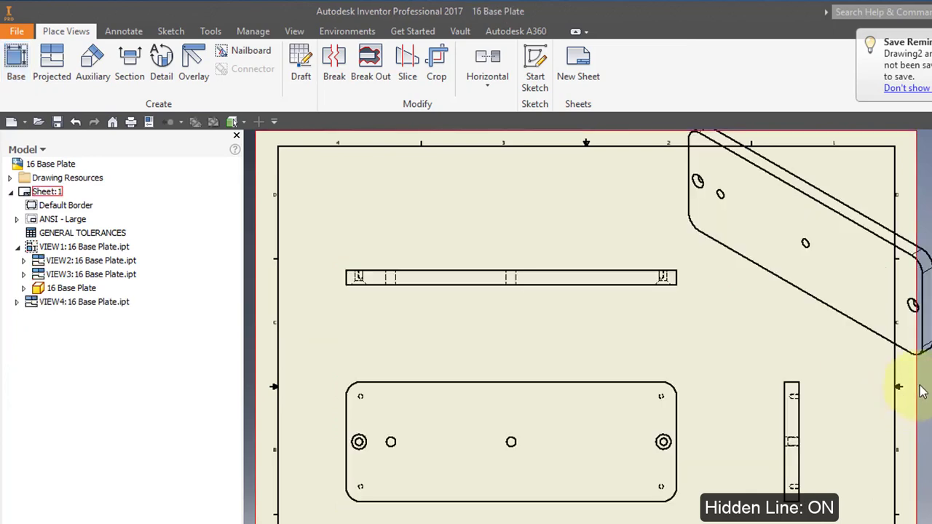
- Set the isometric view to a shaded style at a scale of .75
double_click(852, 373)
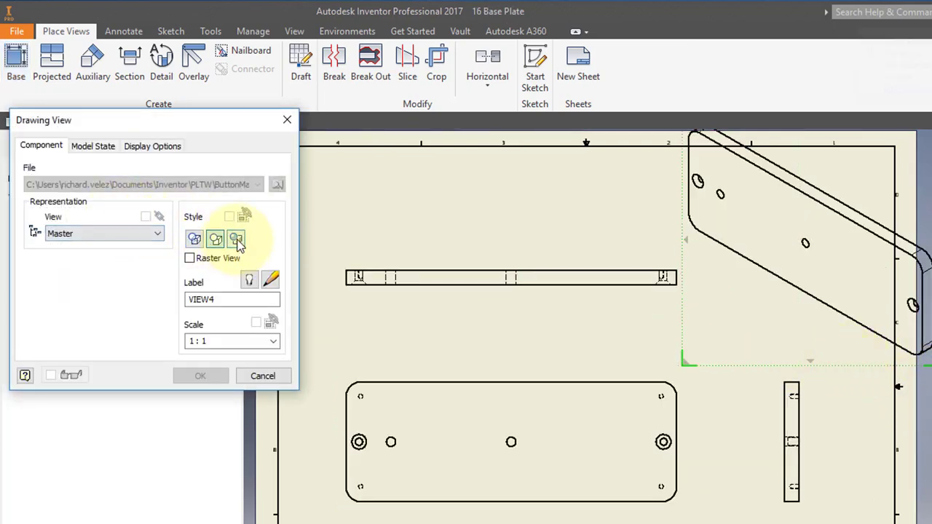
left_click(236, 239)
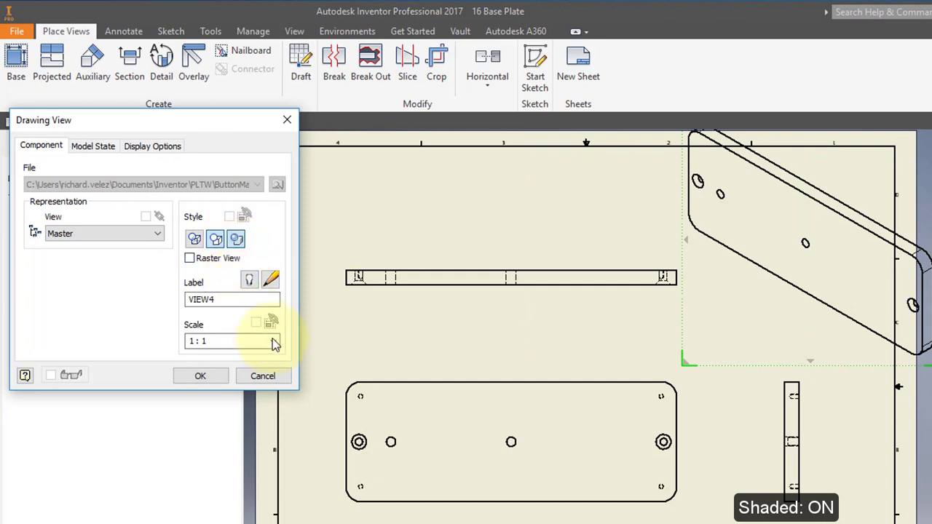
left_click_drag(222, 342, 139, 354)
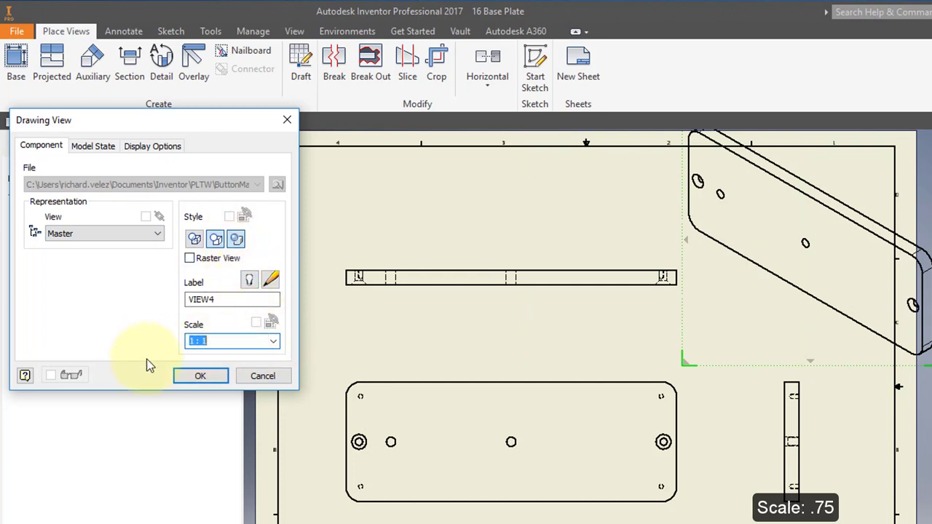
type(".75")
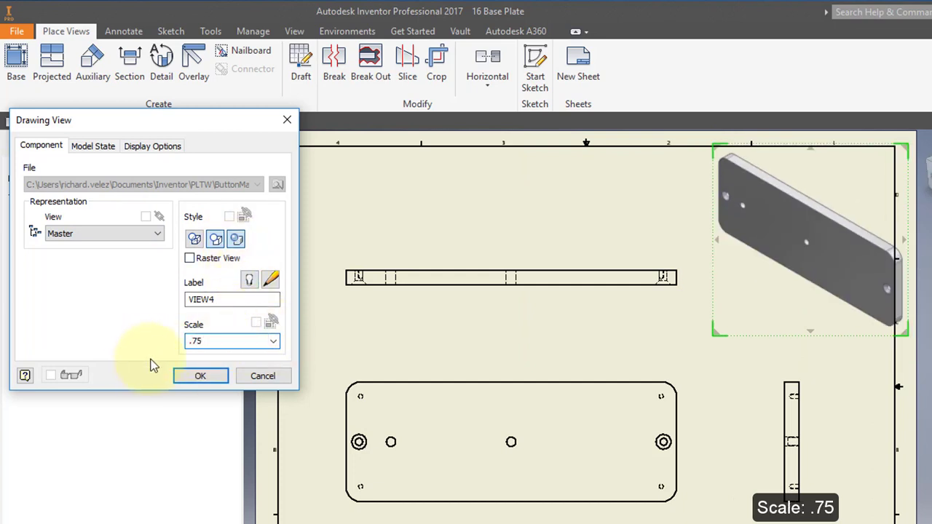
left_click(202, 374)
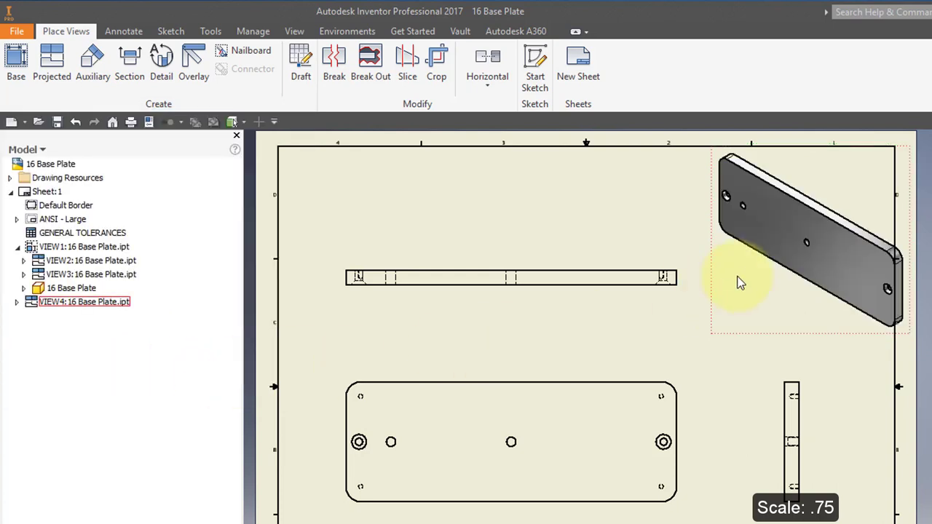
- Move the isometric view so that it sits entirely inside the sheet's upper-right border
left_click(818, 336)
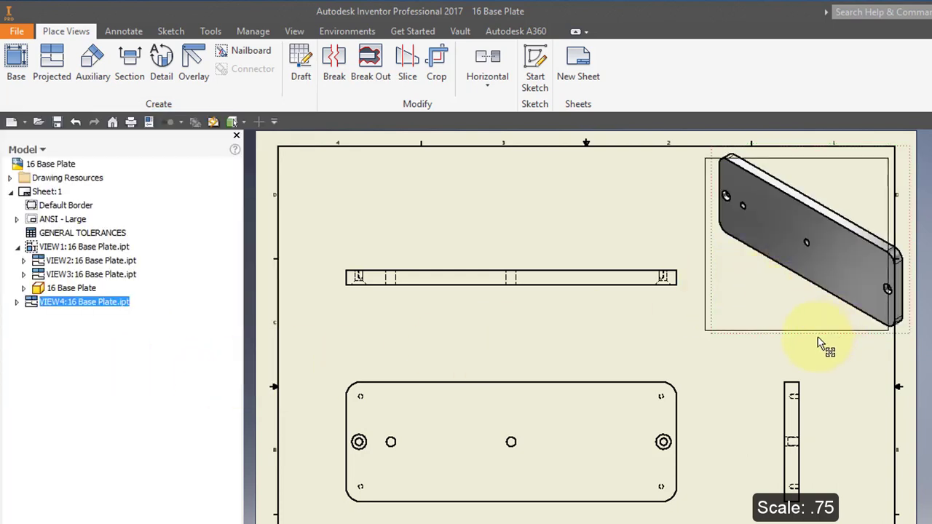
left_click_drag(815, 341, 813, 341)
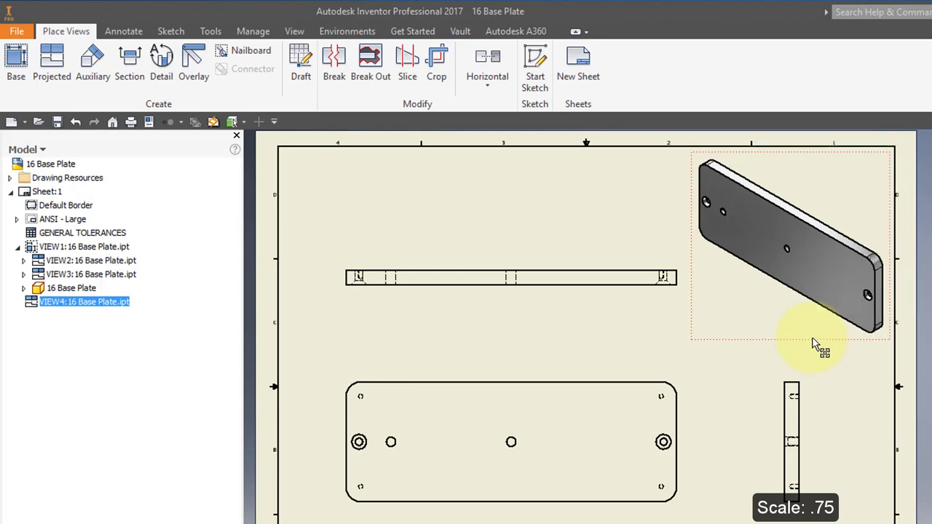
left_click(609, 335)
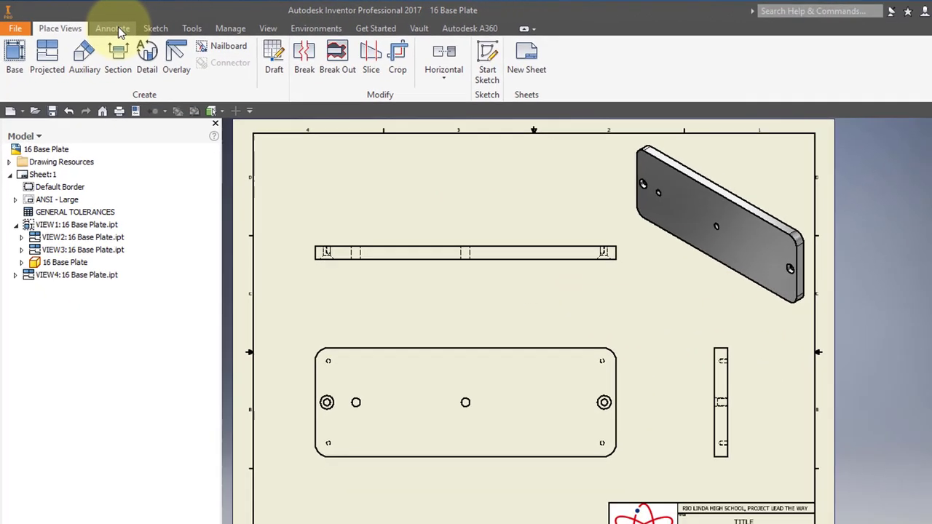
- Add center marks to all eight holes in the front view: the four corner holes, two countersunk holes and two plain holes
left_click(129, 32)
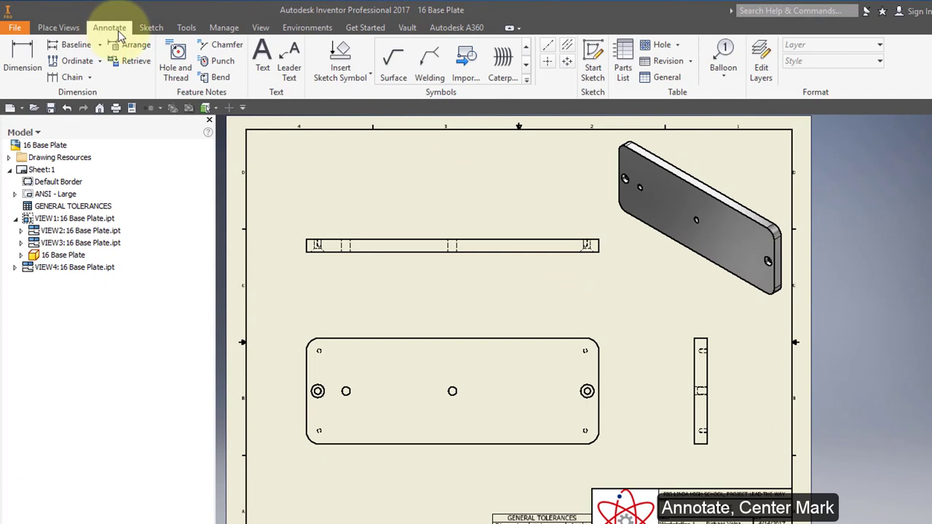
left_click(549, 65)
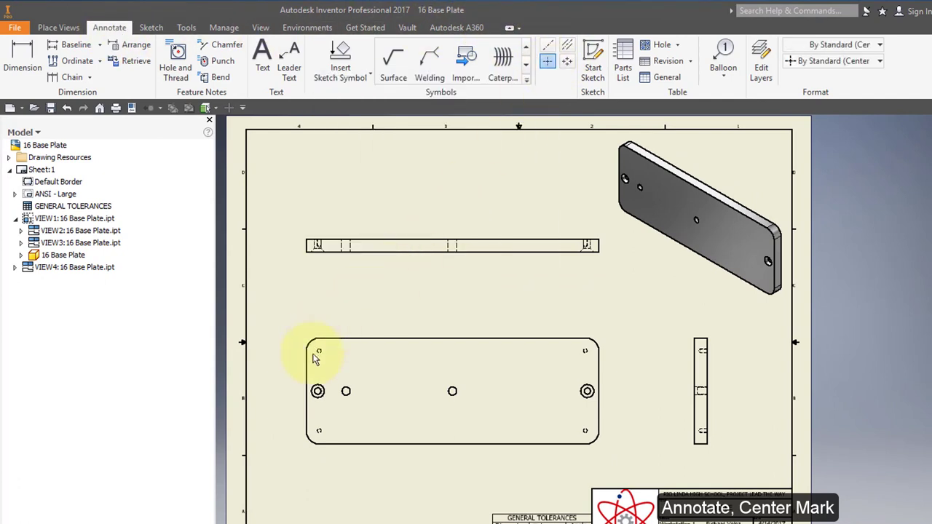
scroll(349, 391, "up", 3)
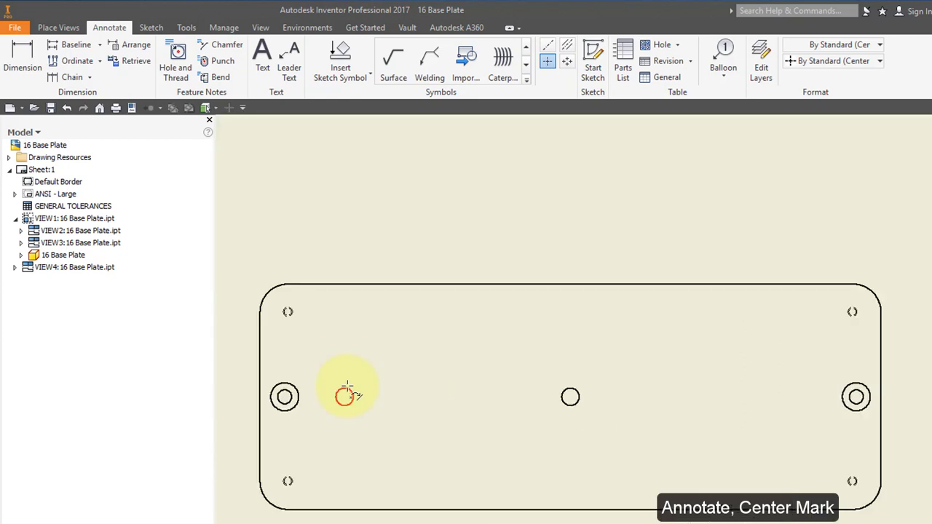
left_click(287, 386)
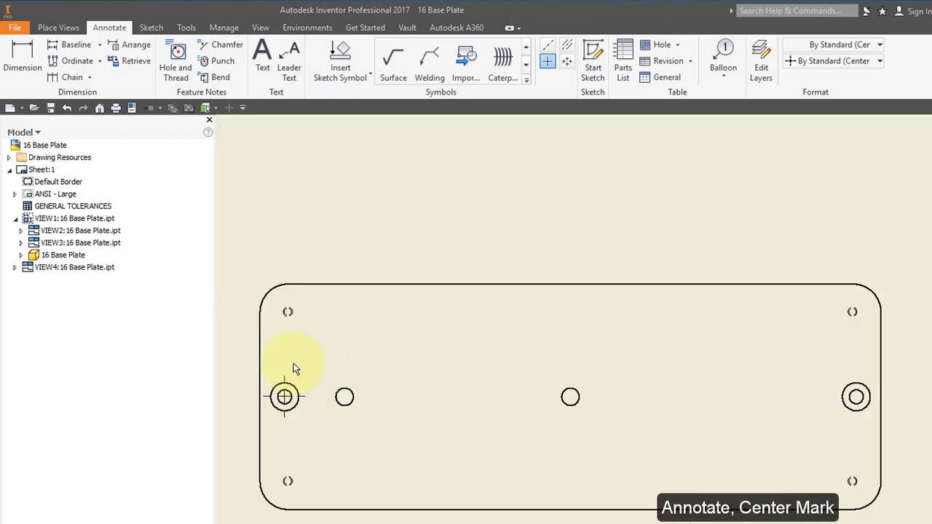
left_click(291, 313)
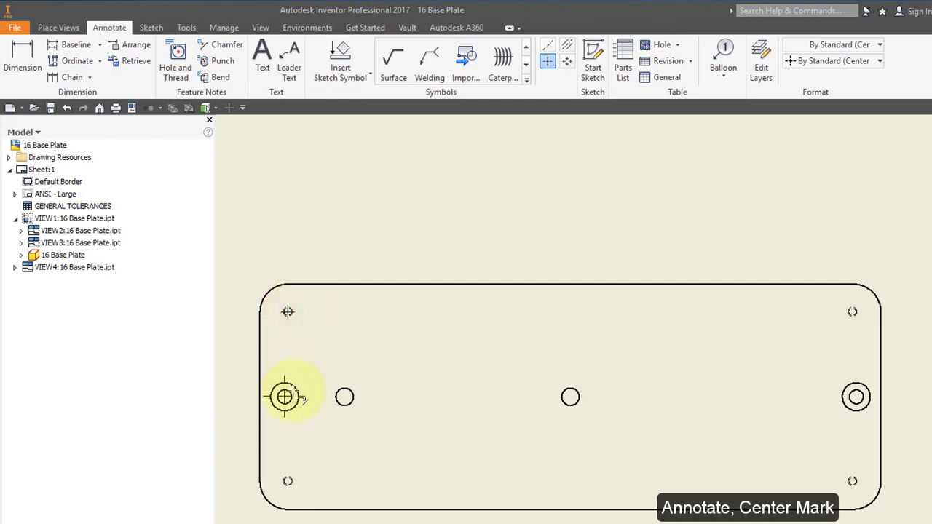
left_click(291, 479)
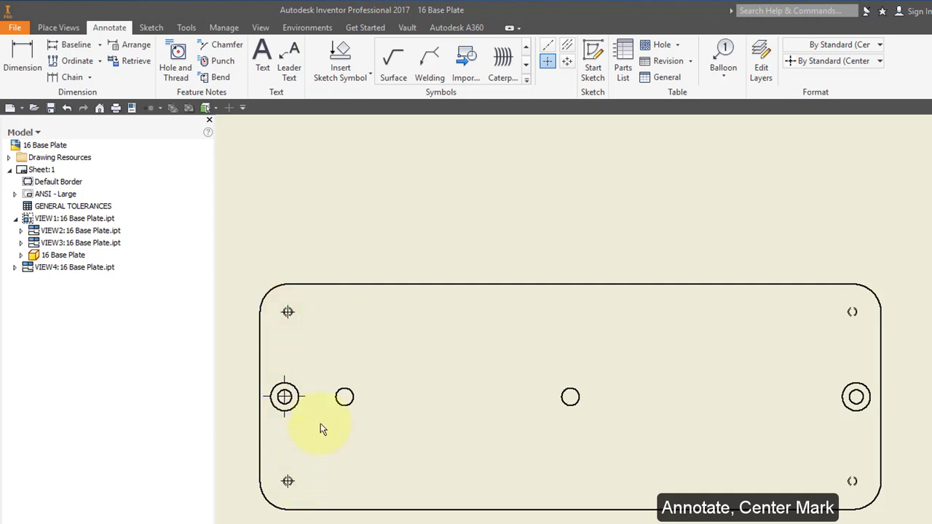
left_click(349, 387)
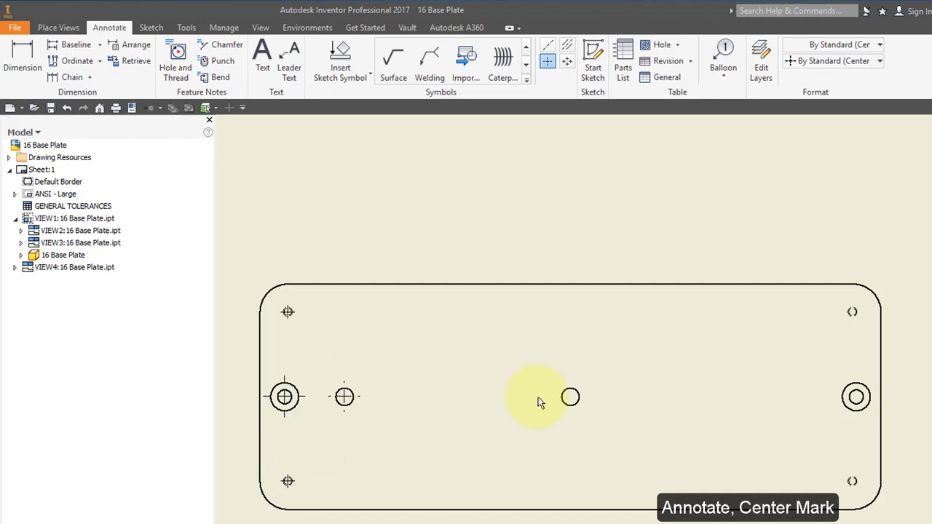
left_click(576, 390)
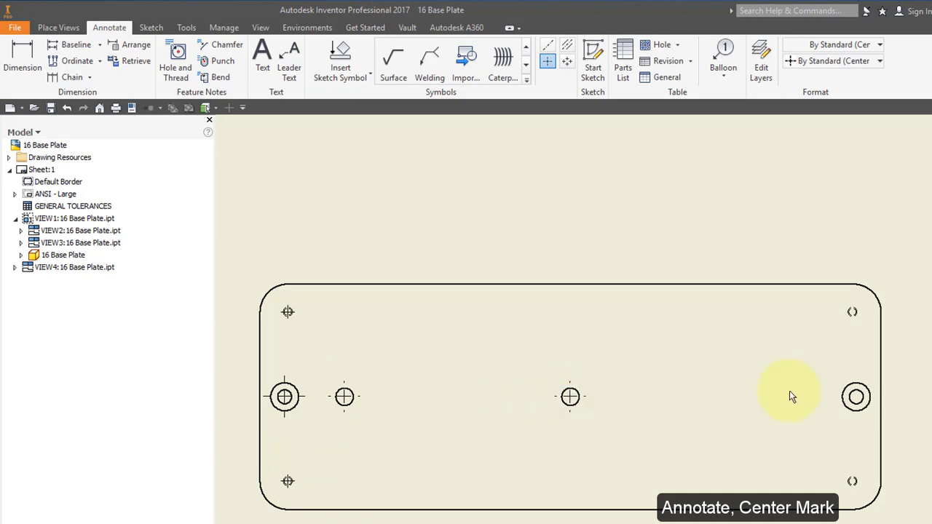
left_click(861, 390)
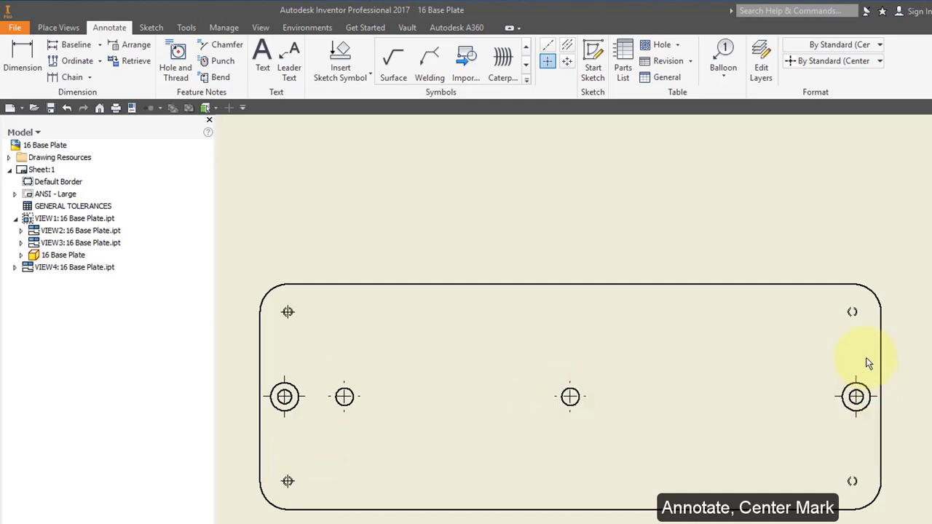
left_click(854, 309)
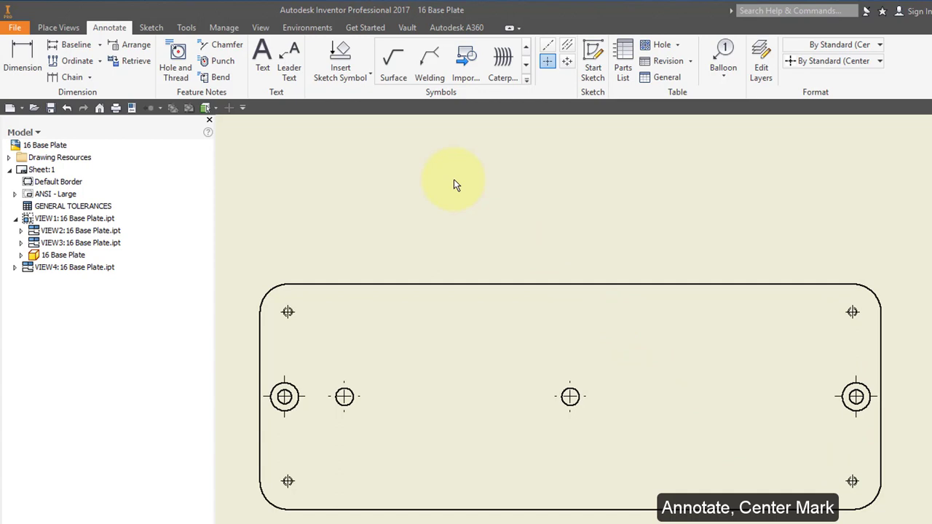
- Add Centerline Bisector lines through the two plain through holes in the top view
mouse_move(454, 179)
middle_mouse_down()
mouse_move(476, 308)
mouse_move(462, 345)
middle_mouse_up()
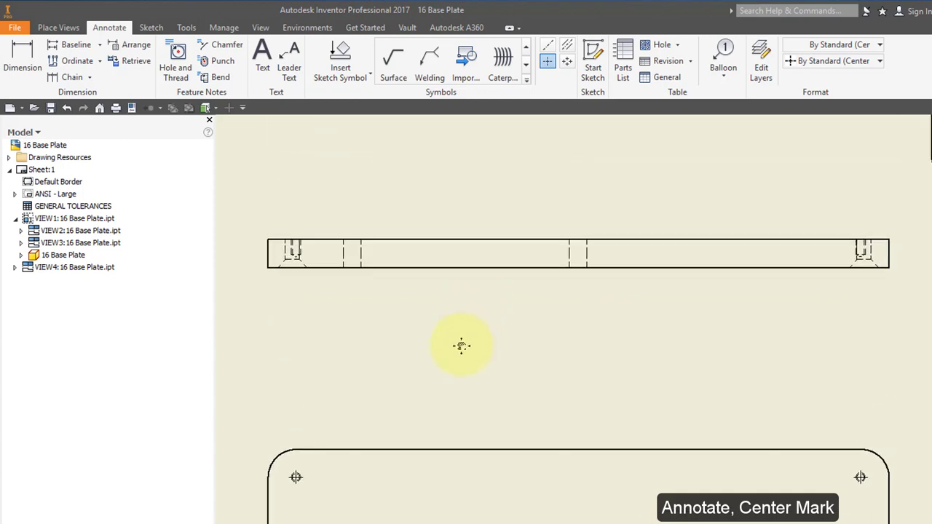
left_click(568, 48)
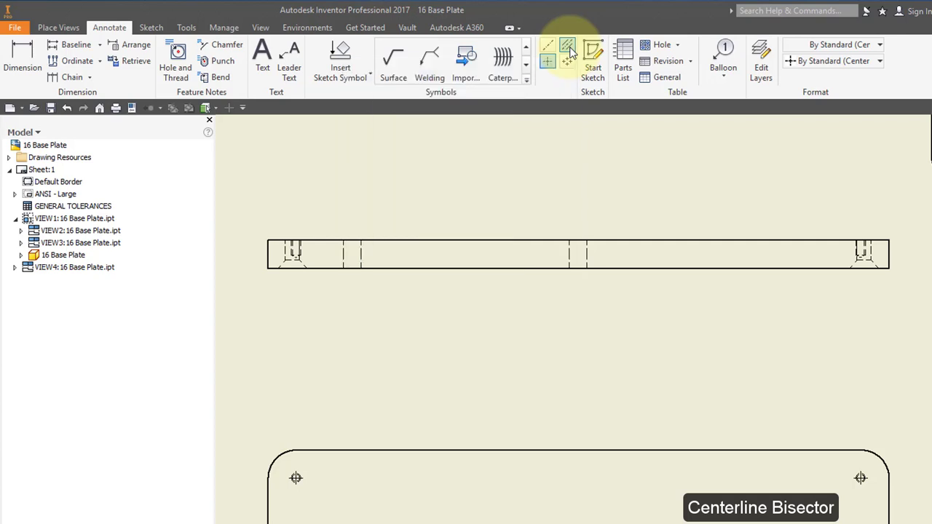
left_click(360, 253)
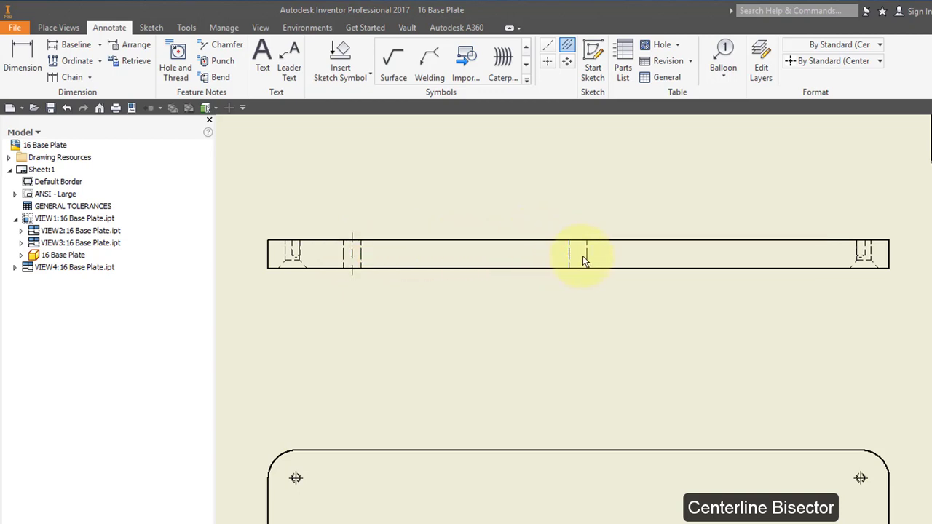
- Add Centerline Bisector lines to the middle through hole and the lower and upper blind holes in the side view
scroll(765, 345, "up", 5)
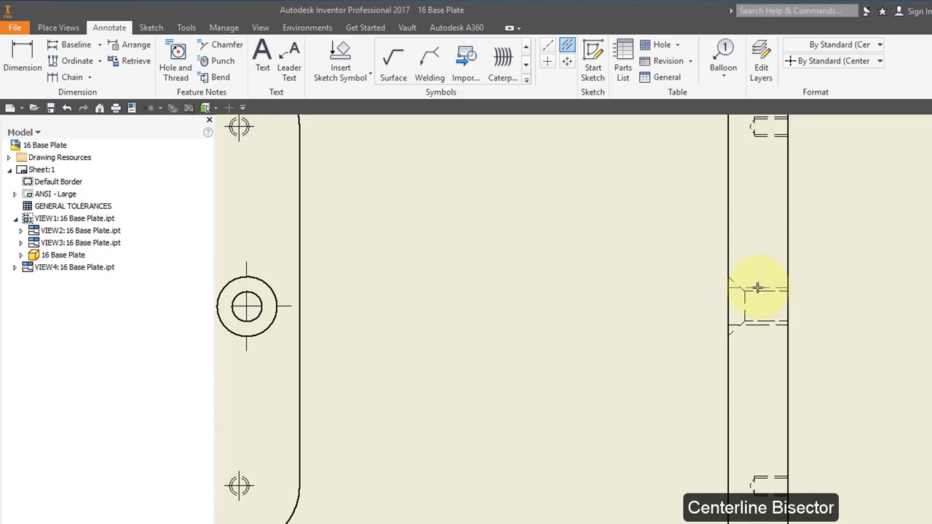
left_click(757, 289)
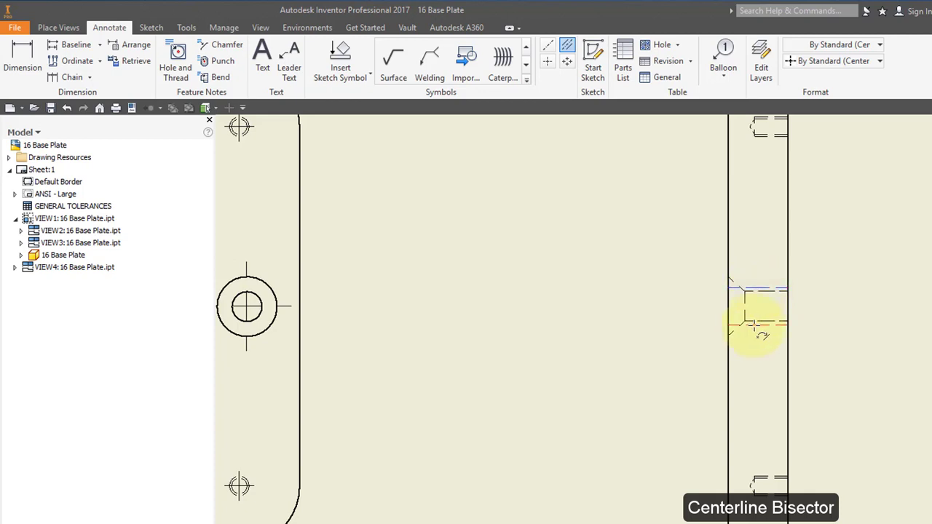
left_click(757, 325)
scroll(765, 478, "up", 4)
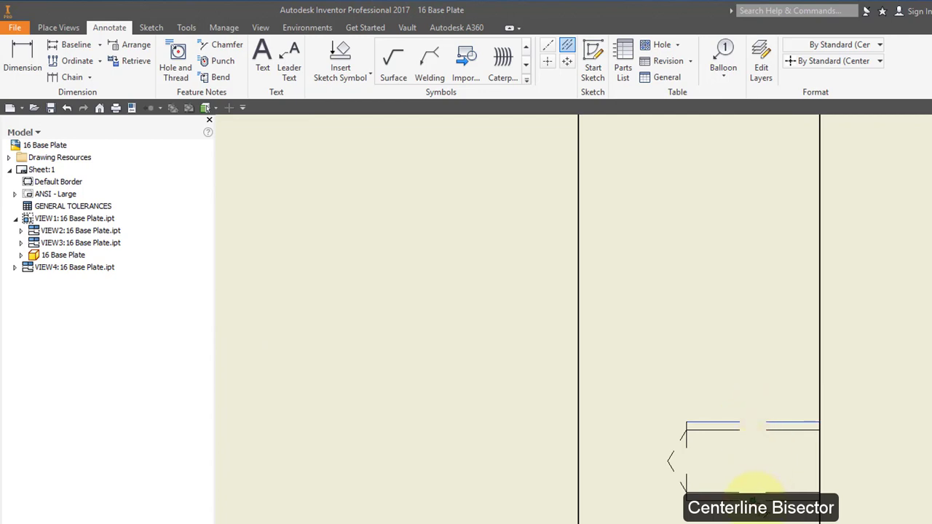
left_click(754, 493)
scroll(794, 286, "up", 6)
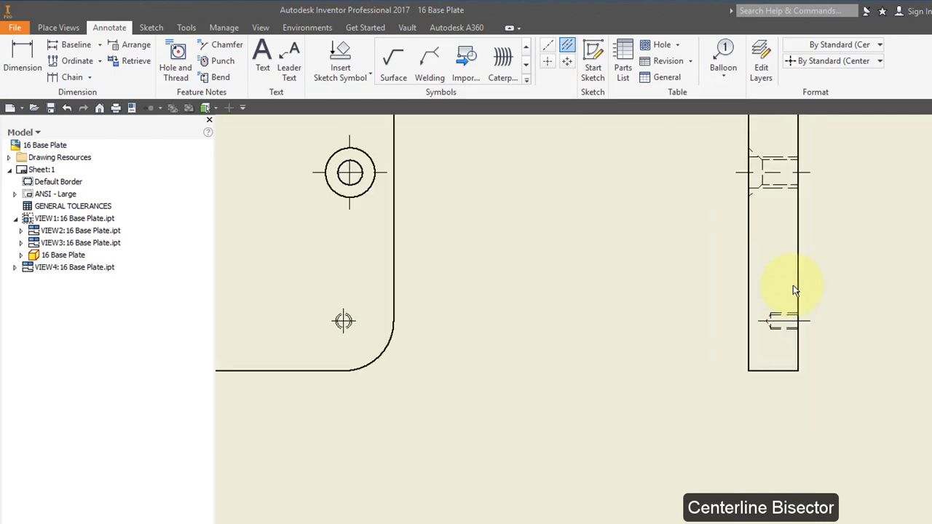
middle_click_drag(806, 197, 773, 485)
scroll(774, 484, "up", 1)
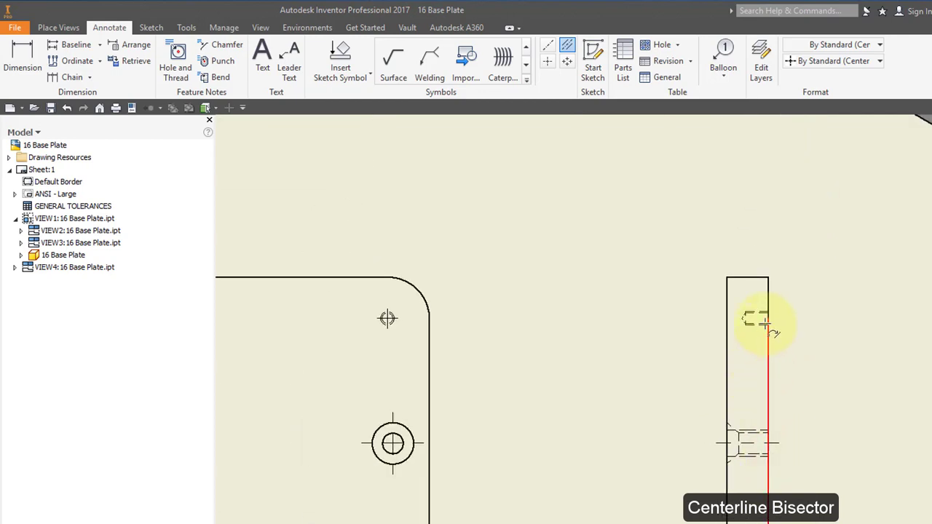
scroll(763, 324, "down", 10)
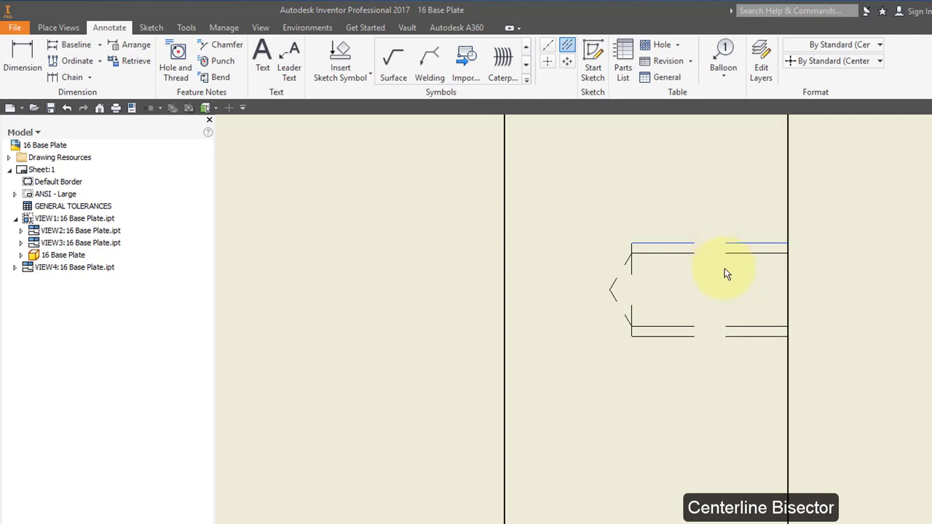
left_click(711, 336)
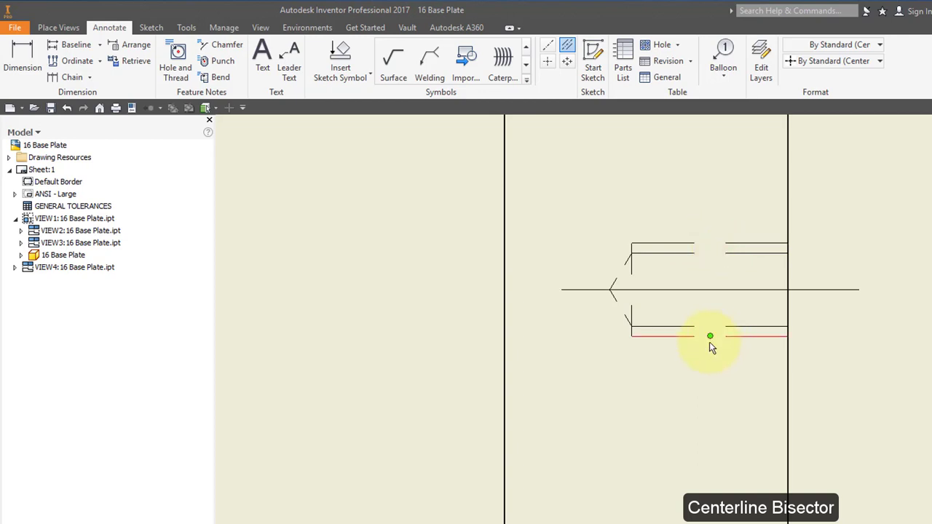
- Dimension the plate's overall length in the front view, placing the dimension between the front and top views
scroll(579, 320, "up", 8)
scroll(591, 336, "up", 3)
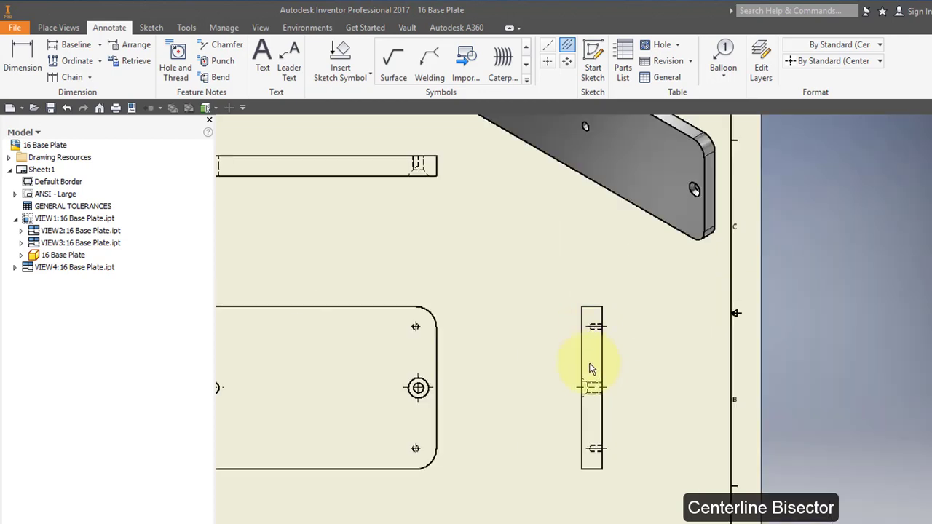
mouse_move(590, 368)
middle_mouse_down()
mouse_move(651, 354)
mouse_move(860, 348)
middle_mouse_up()
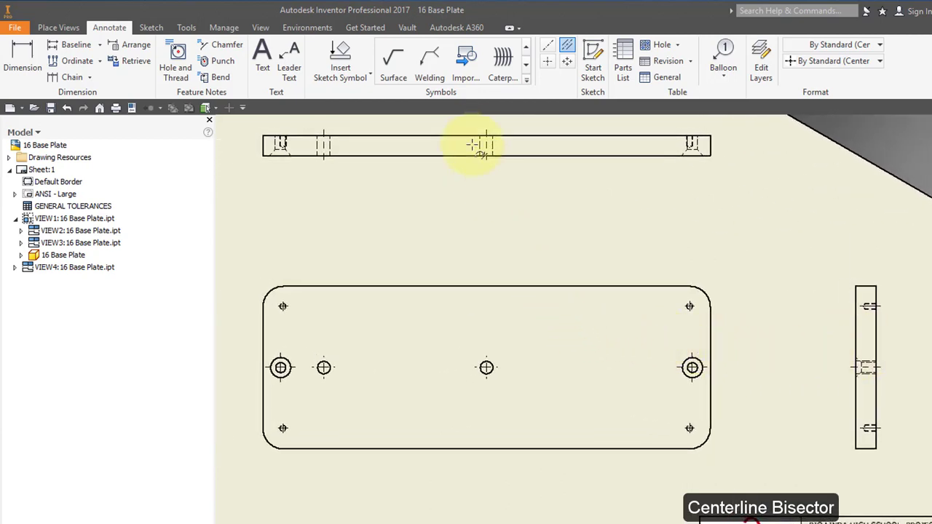
left_click(25, 59)
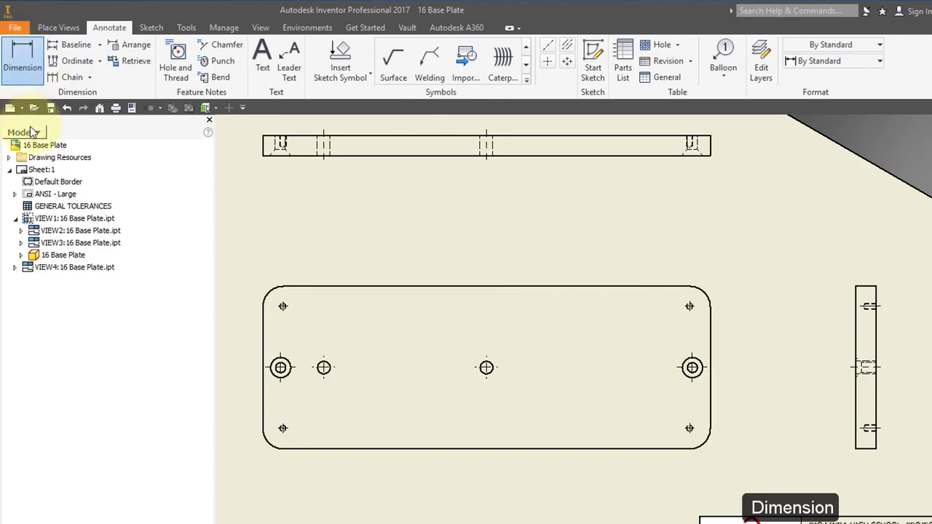
left_click(265, 329)
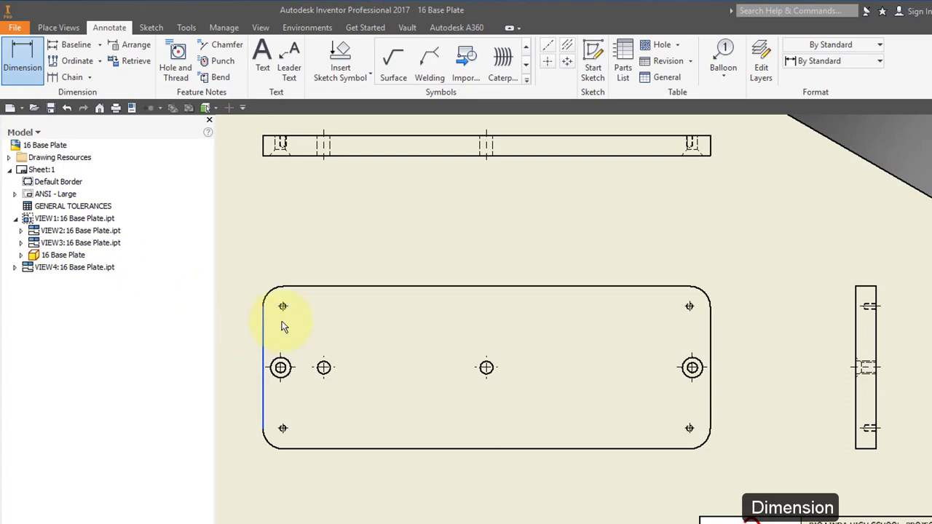
left_click(710, 324)
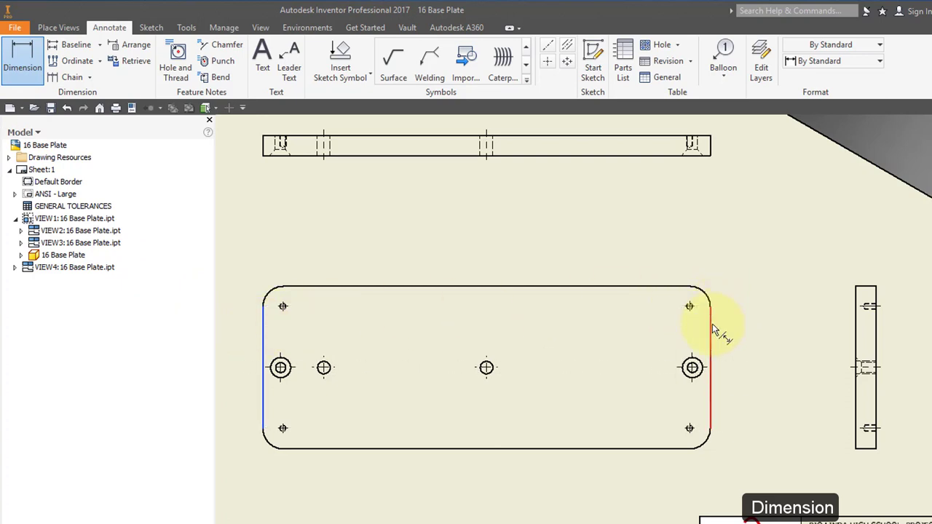
left_click(554, 198)
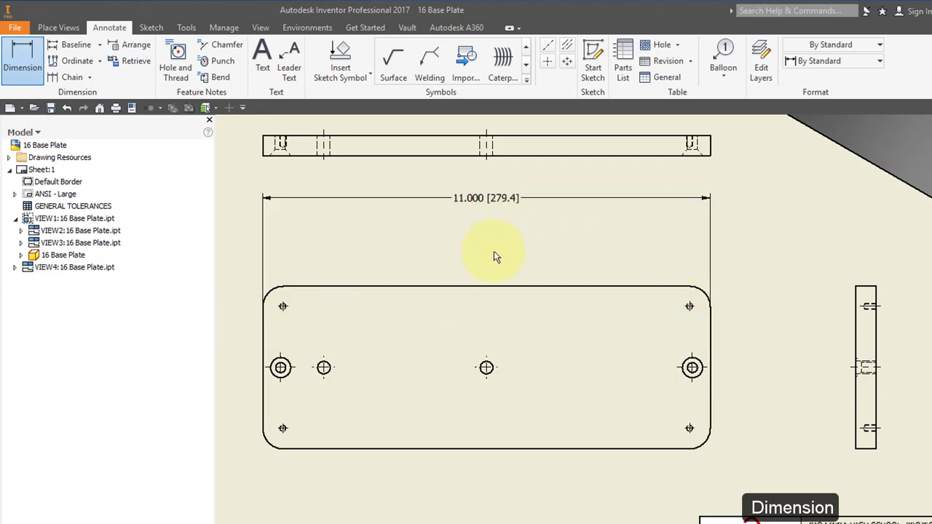
scroll(291, 366, "down", 3)
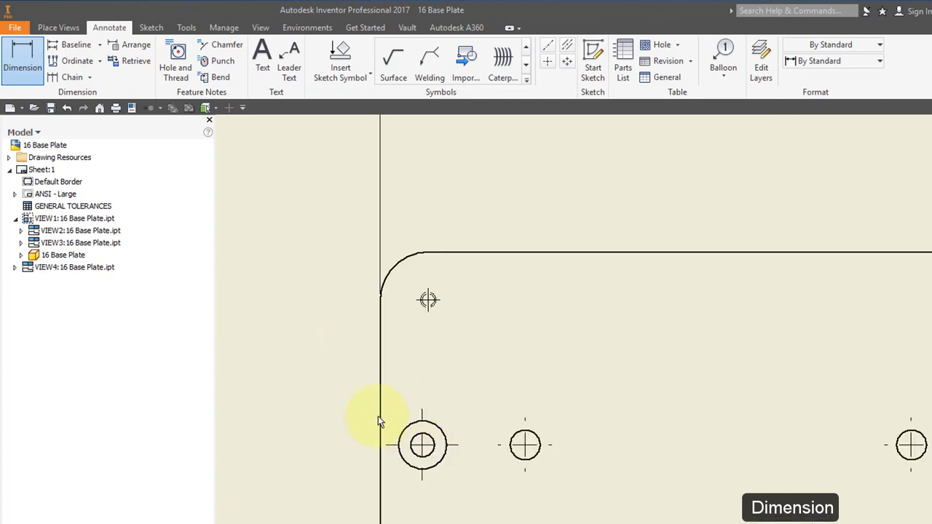
- Dimension the horizontal distances from the plate's left edge to the left countersunk hole and the upper-left corner hole, stacked above the front view
left_click(377, 414)
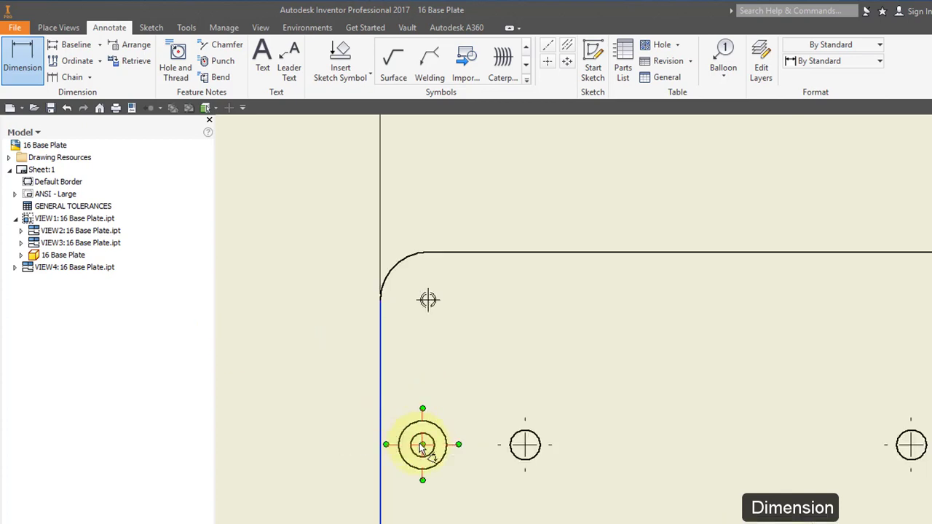
left_click(422, 446)
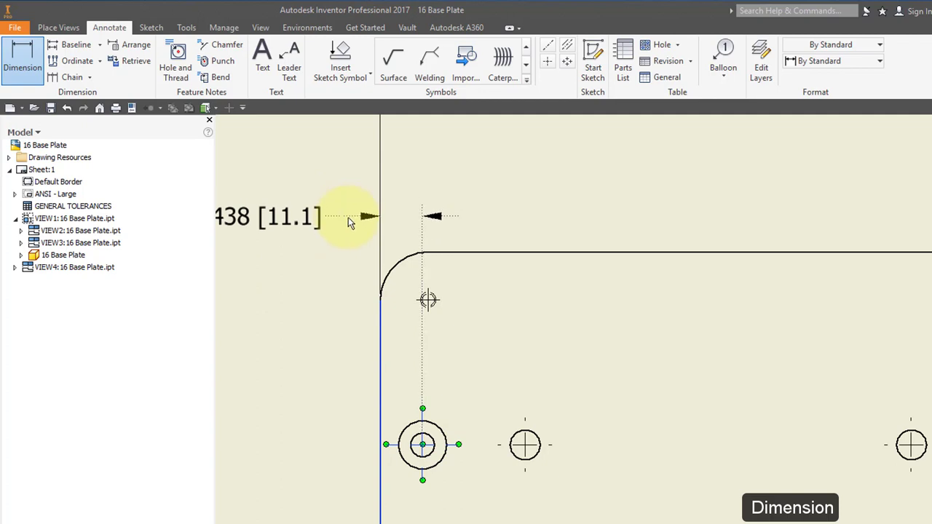
left_click(348, 217)
left_click(380, 429)
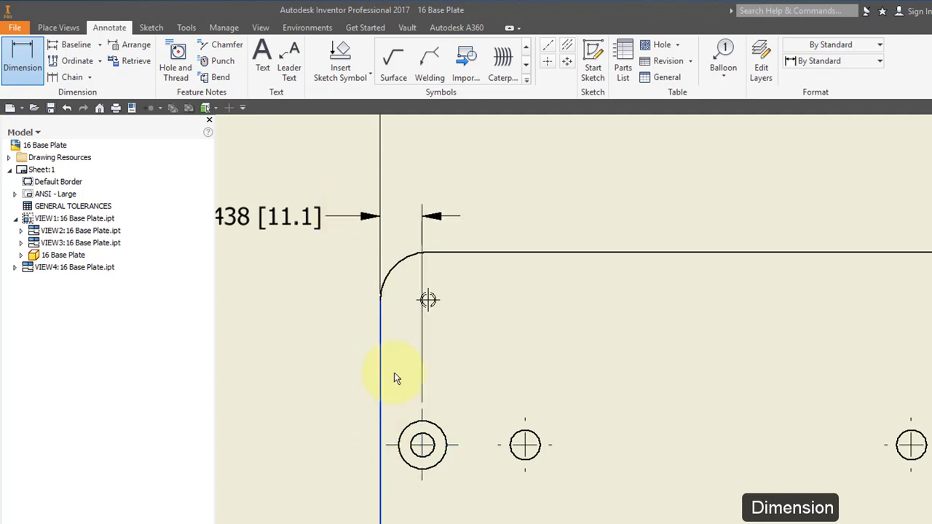
left_click(428, 300)
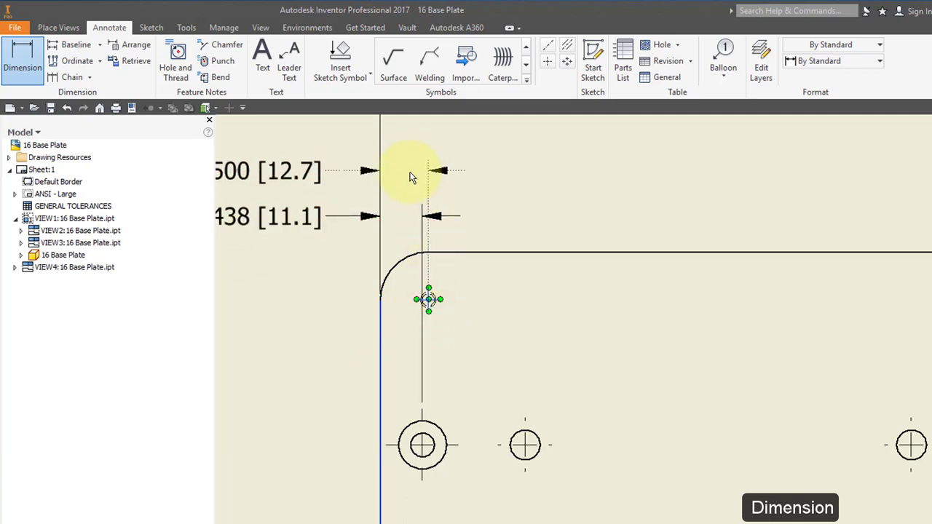
left_click(411, 175)
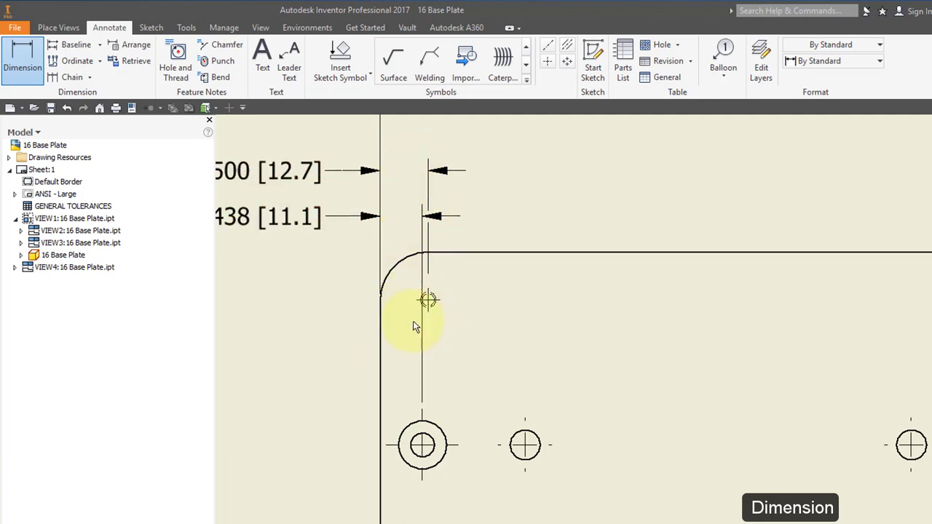
- Dimension the horizontal distances from the plate's left edge to the two plain through holes, stacking them below the overall length dimension
left_click(380, 420)
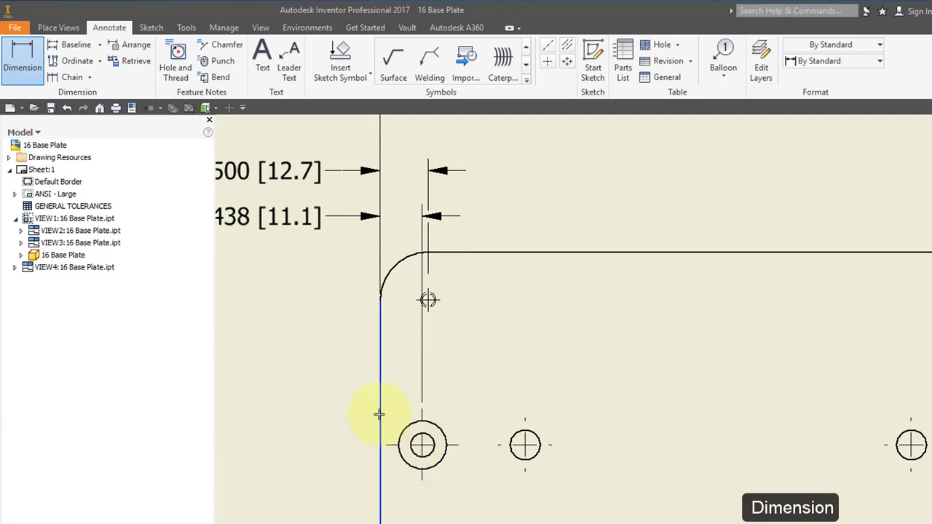
left_click(527, 447)
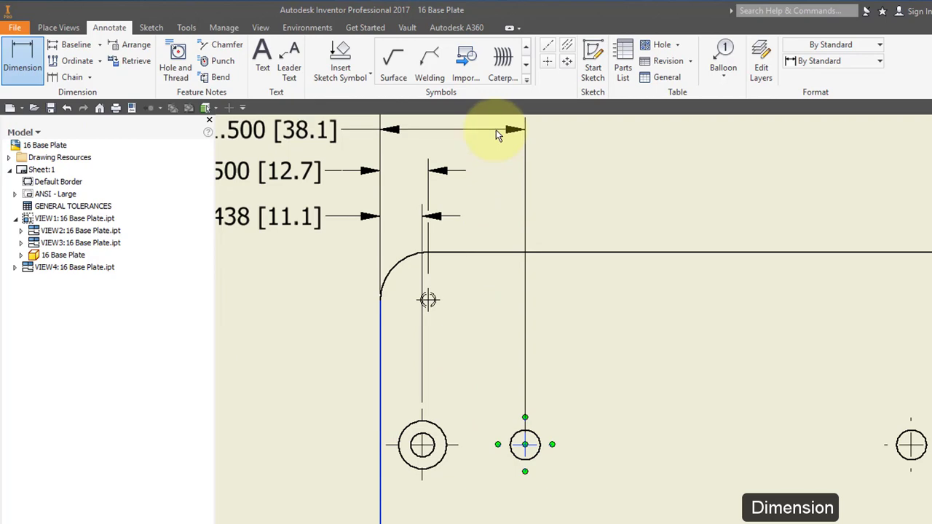
left_click(496, 129)
middle_click_drag(607, 266, 604, 361)
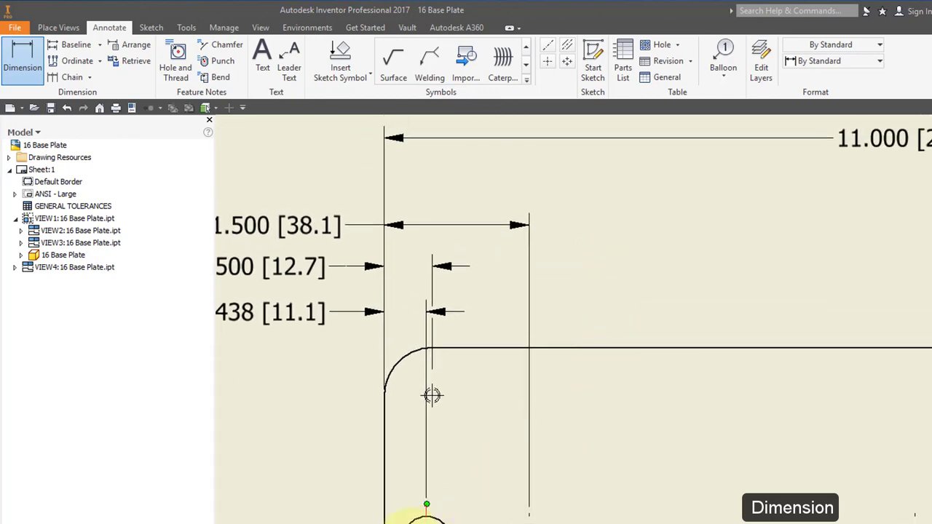
left_click(385, 516)
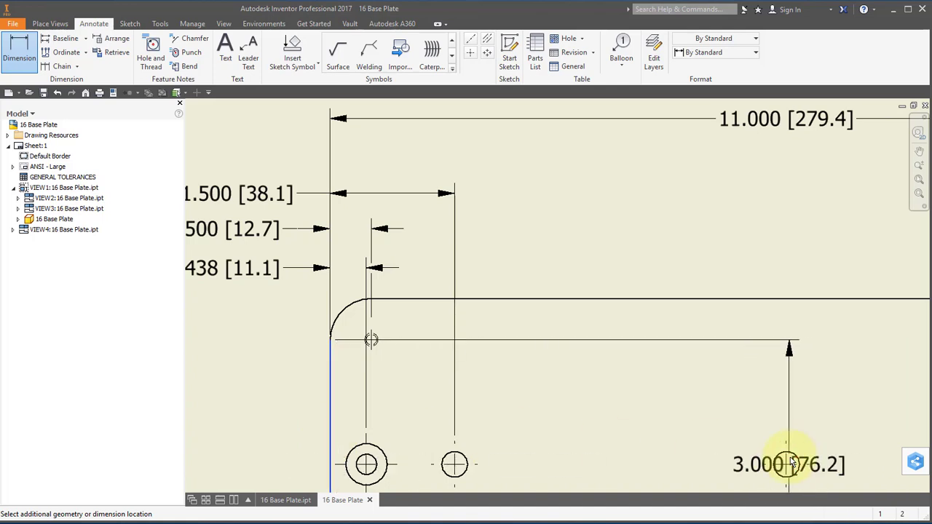
left_click(786, 465)
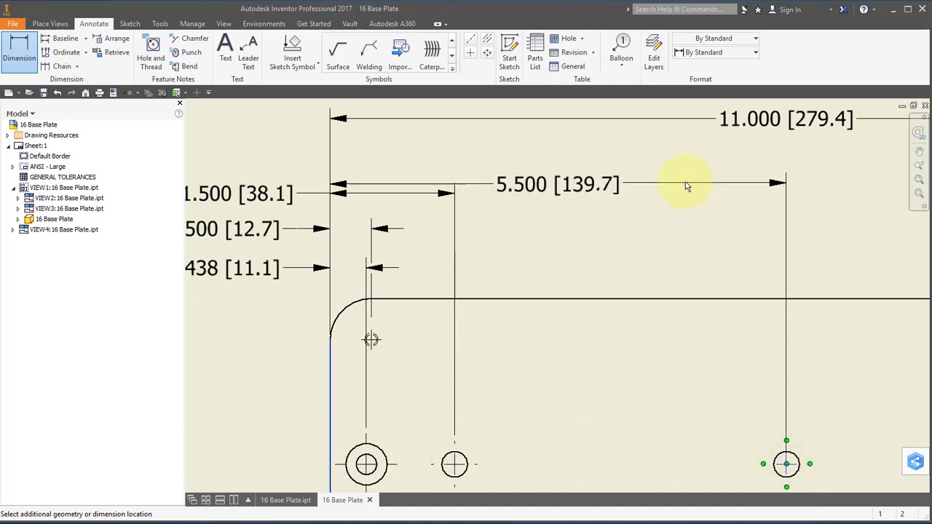
left_click(678, 165)
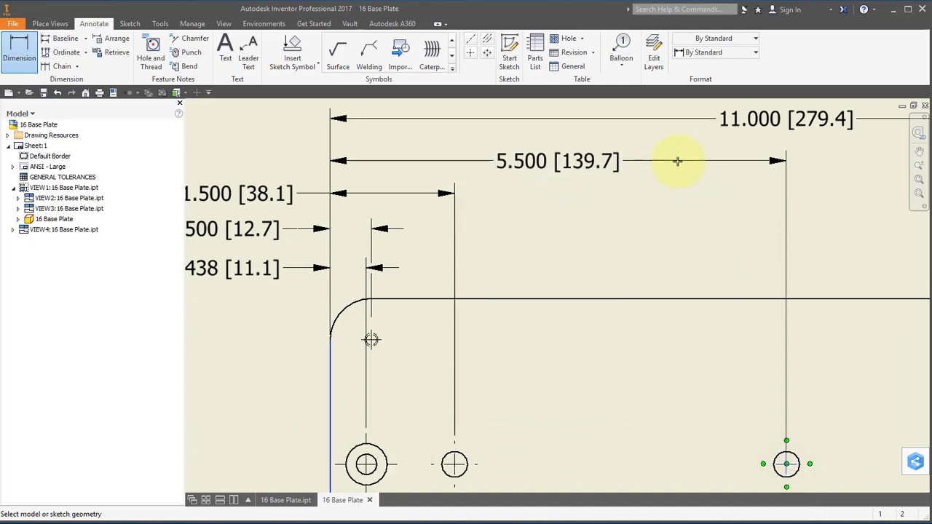
- Dimension the vertical distance from the plate's bottom edge to the lower-left corner hole, placing it left of the front view
scroll(711, 297, "down", 3)
middle_click_drag(711, 297, 559, 279)
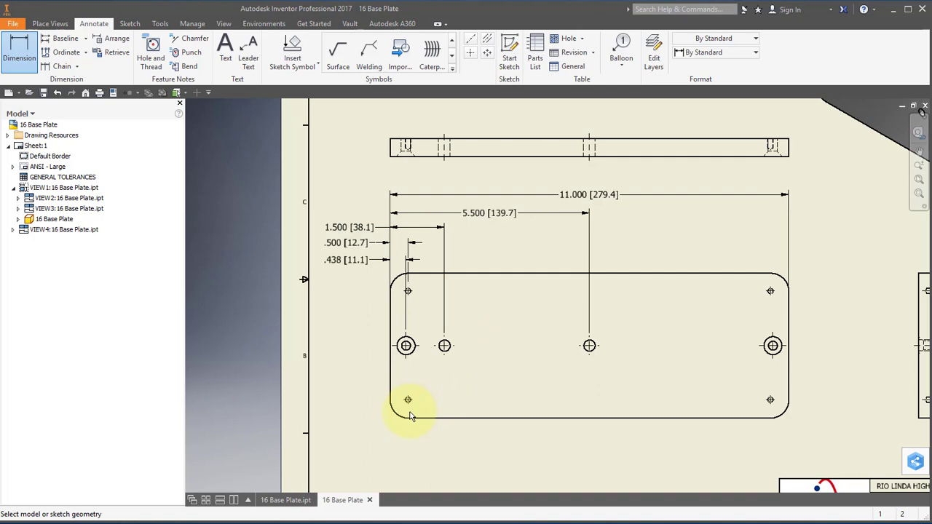
scroll(409, 415, "up", 5)
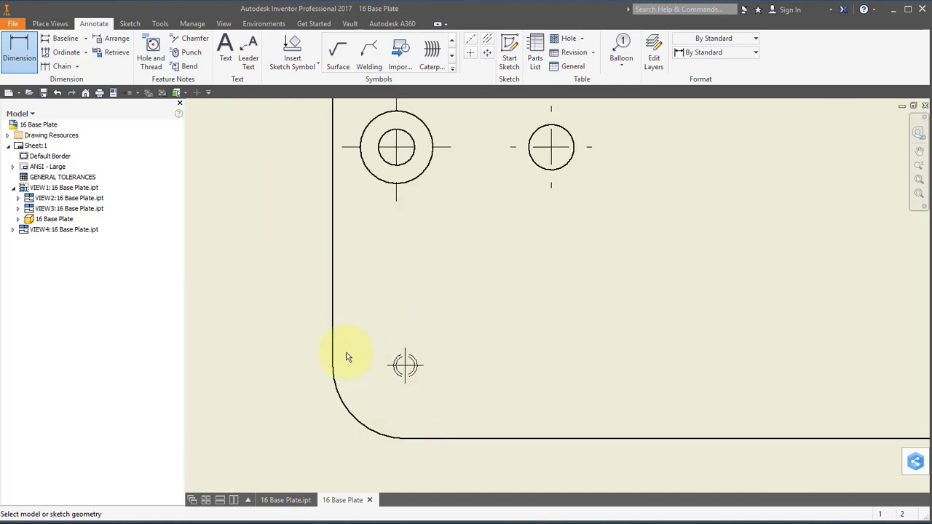
left_click(435, 438)
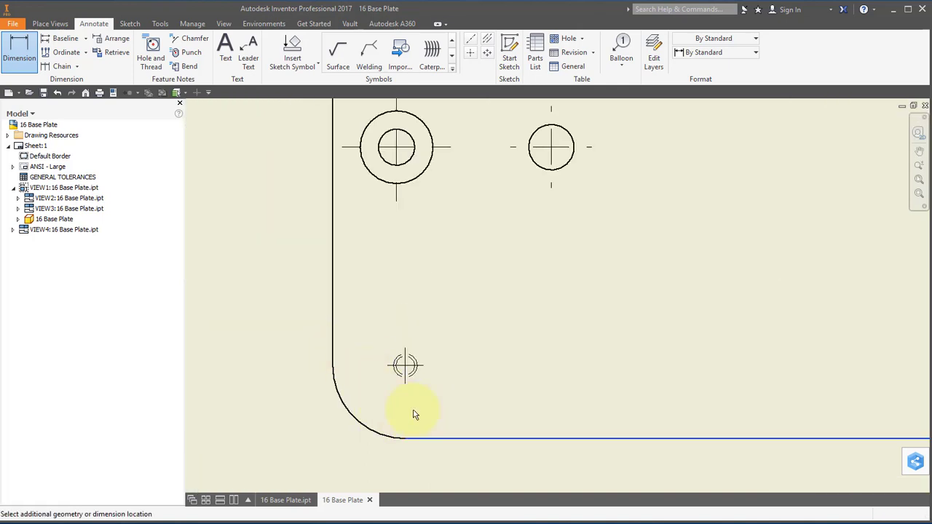
left_click(393, 369)
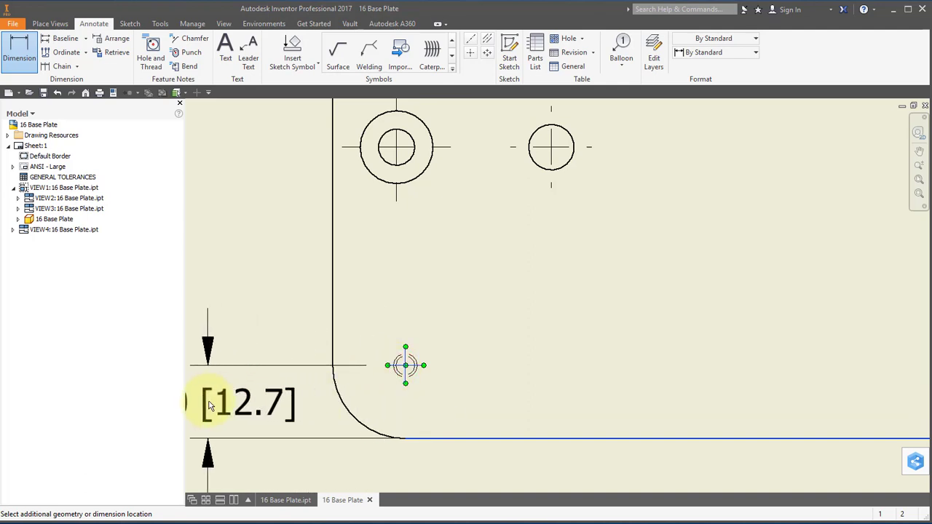
left_click(208, 406)
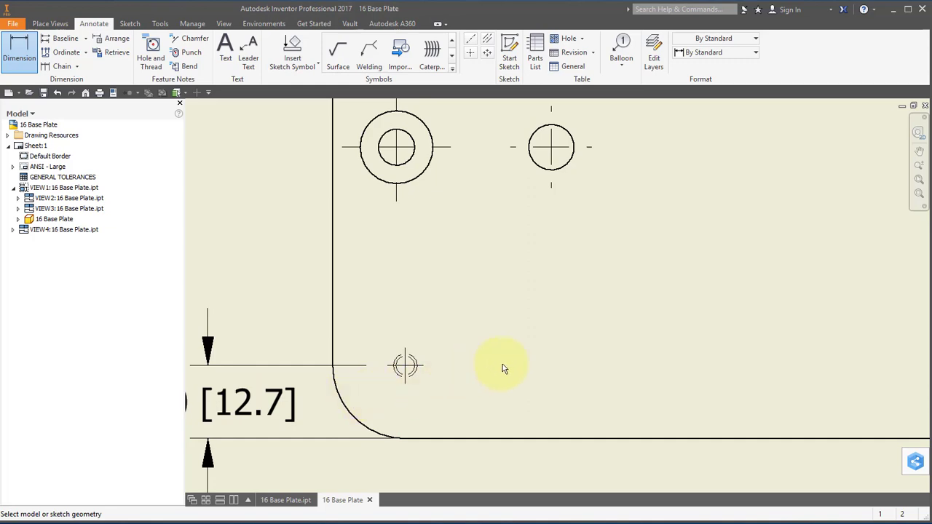
- Dimension the plate's overall height in the front view, placing the dimension between the front and side views
scroll(503, 367, "down", 5)
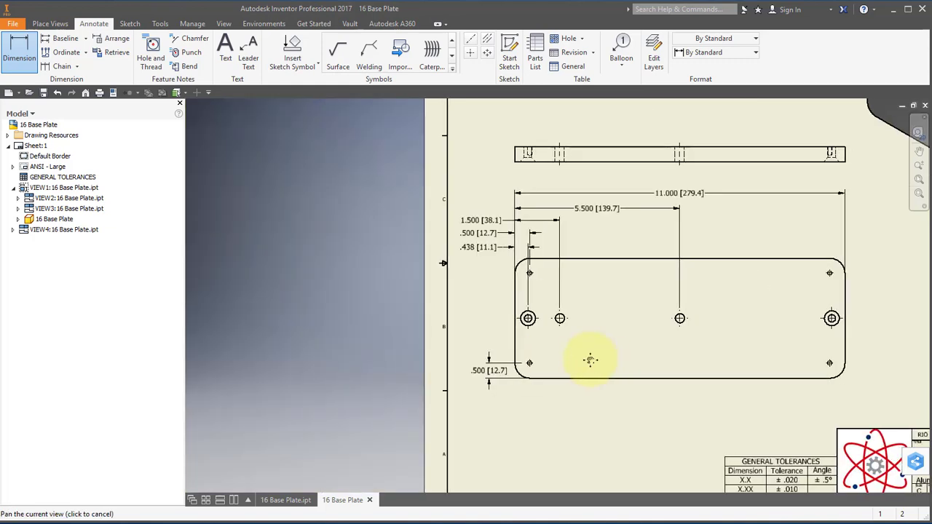
middle_click_drag(591, 360, 468, 351)
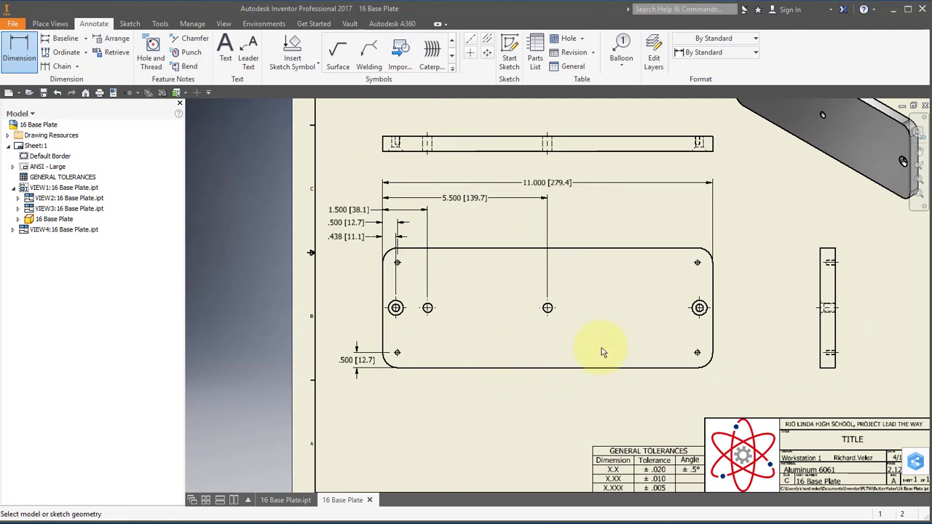
left_click(683, 250)
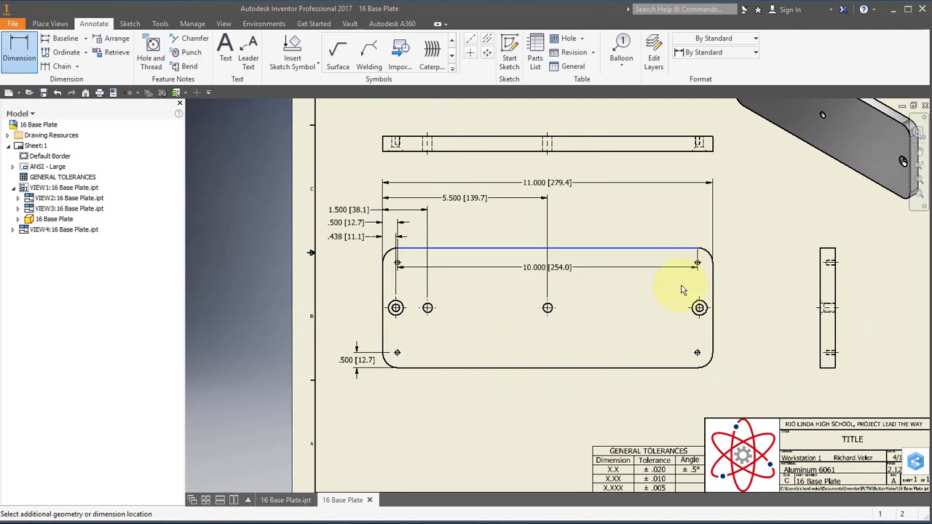
left_click(674, 369)
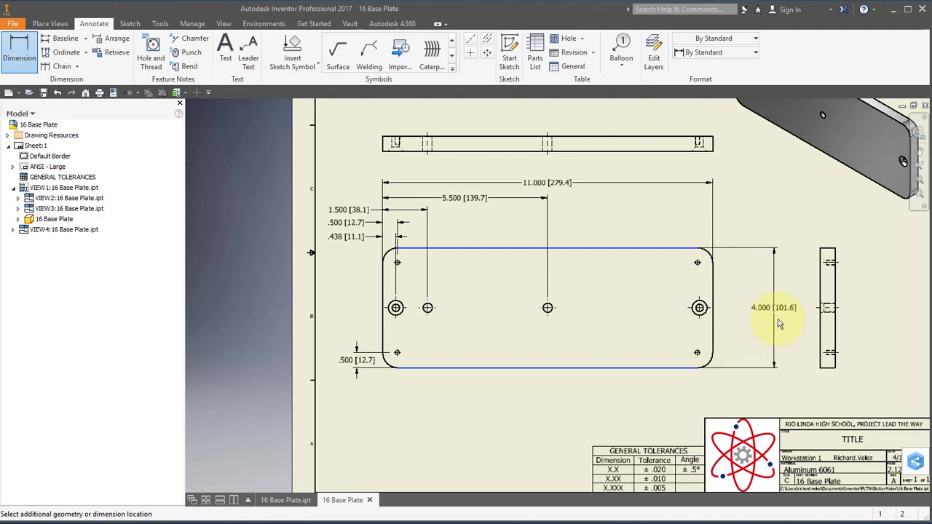
left_click(779, 324)
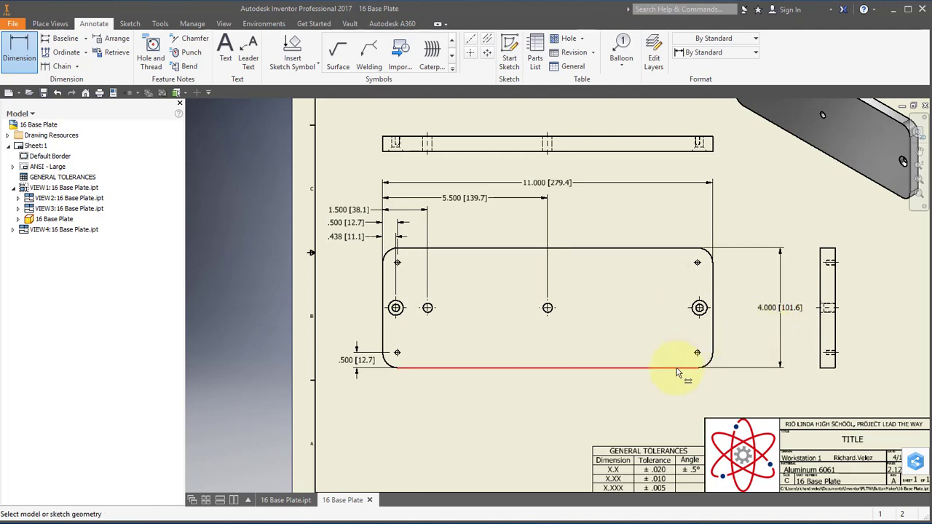
- Dimension the vertical distance from the plate's bottom edge to the right countersunk hole, placing it inside the overall height dimension
left_click(676, 370)
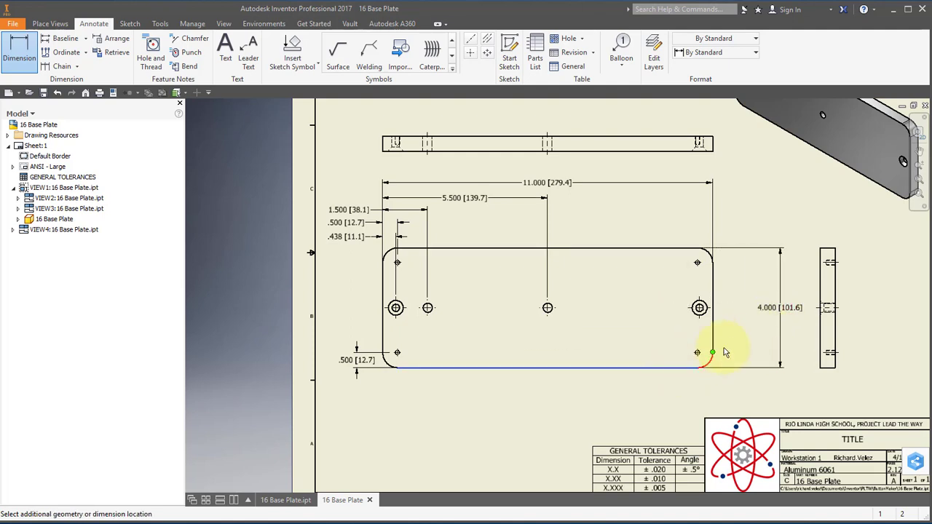
left_click(704, 311)
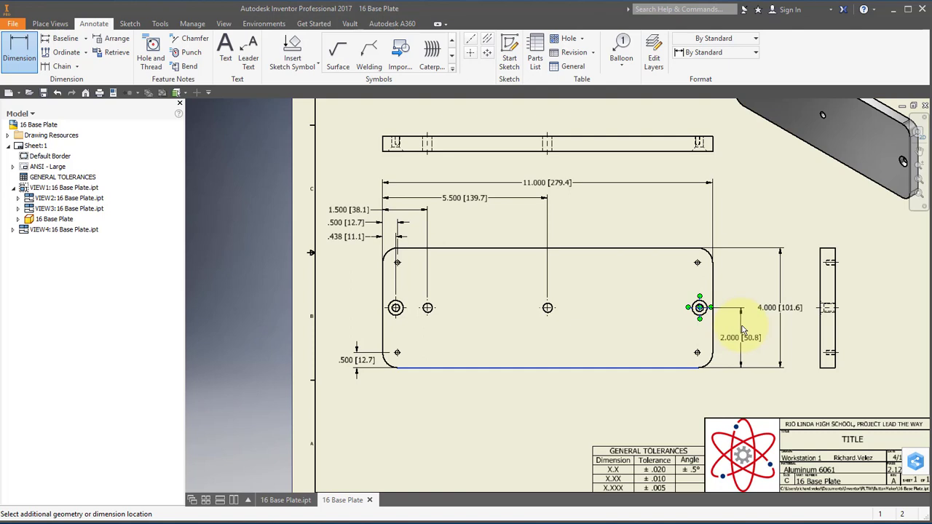
left_click(743, 335)
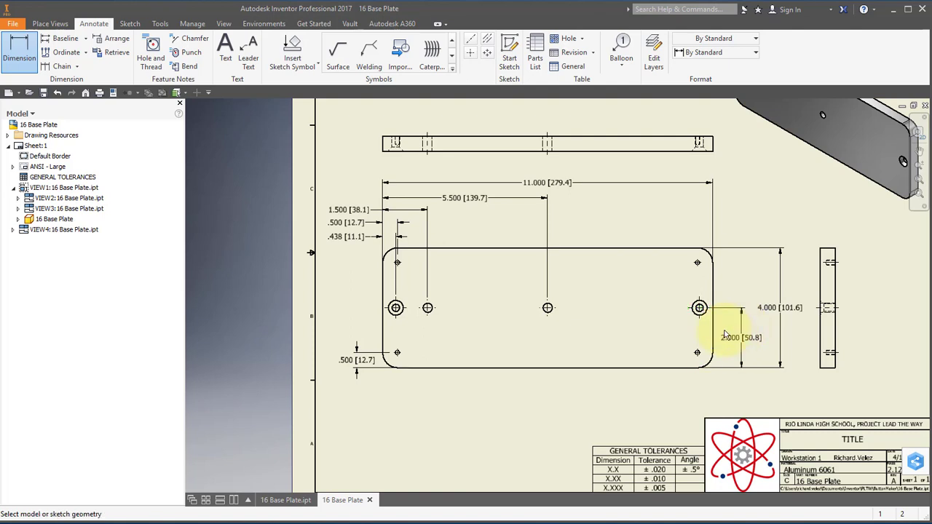
- Add a radius dimension to the plate's upper-right rounded corner, placing its text above and outside the corner
scroll(707, 353, "up", 3)
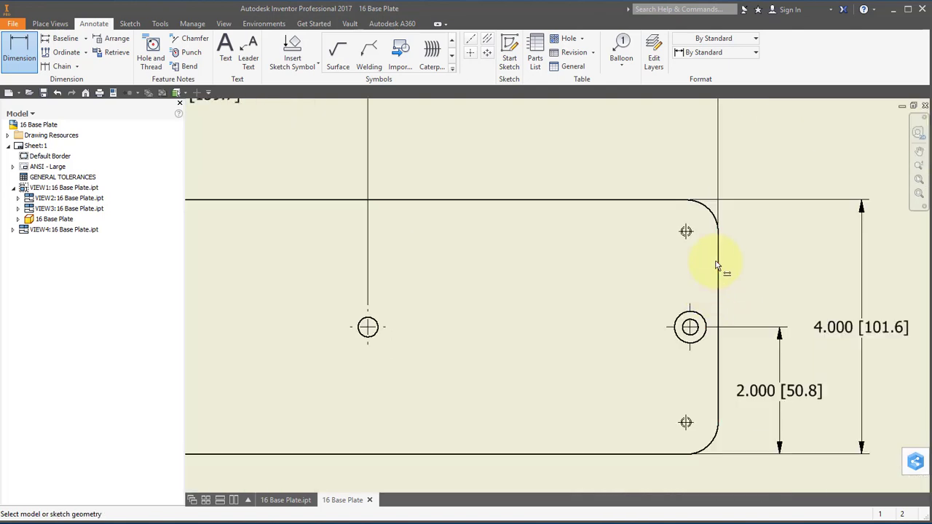
mouse_move(718, 264)
middle_mouse_down()
mouse_move(651, 313)
mouse_move(593, 318)
middle_mouse_up()
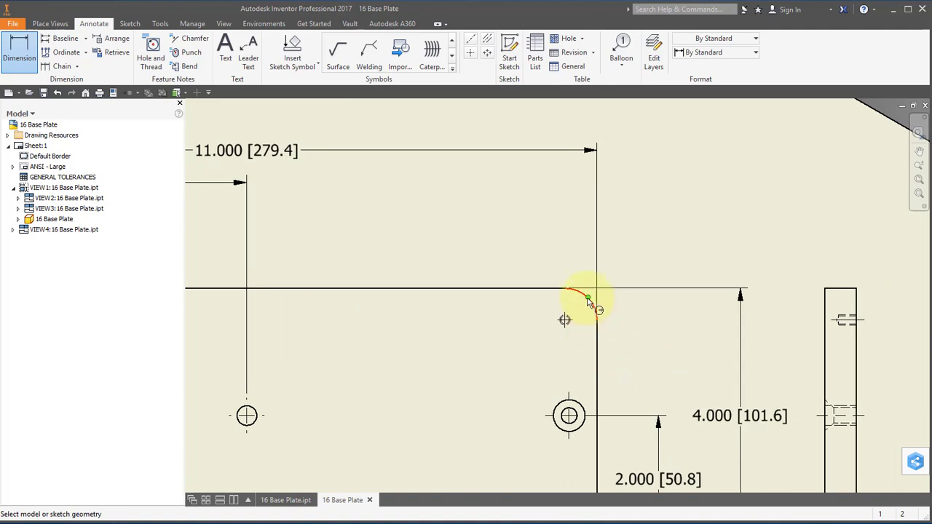
left_click(583, 297)
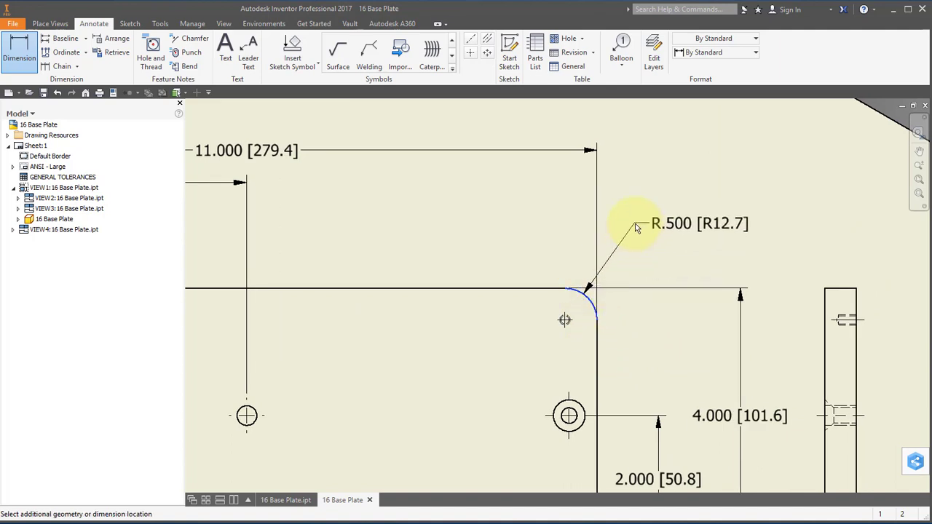
left_click(635, 228)
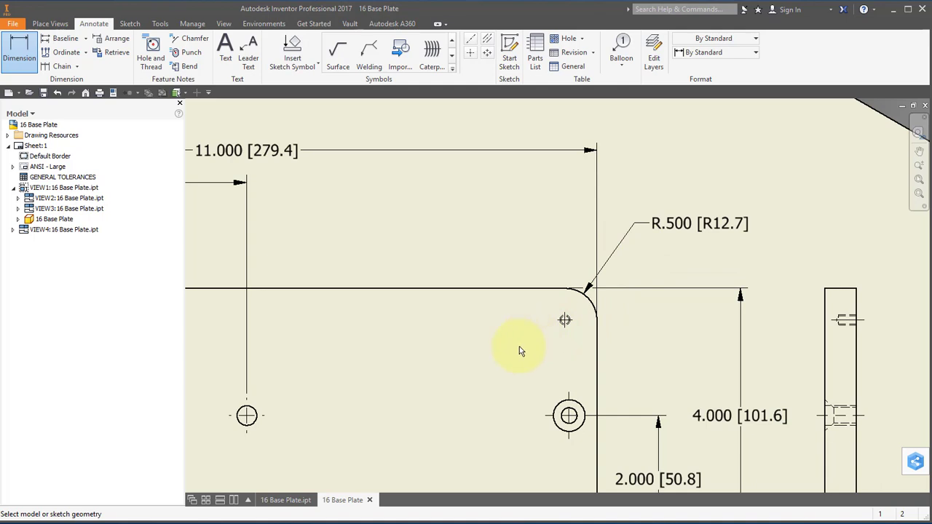
key("Escape")
- Add a Hole and Thread note to the upper-right threaded corner hole, placing it above the plate beside the radius dimension
middle_click_drag(514, 465, 624, 382)
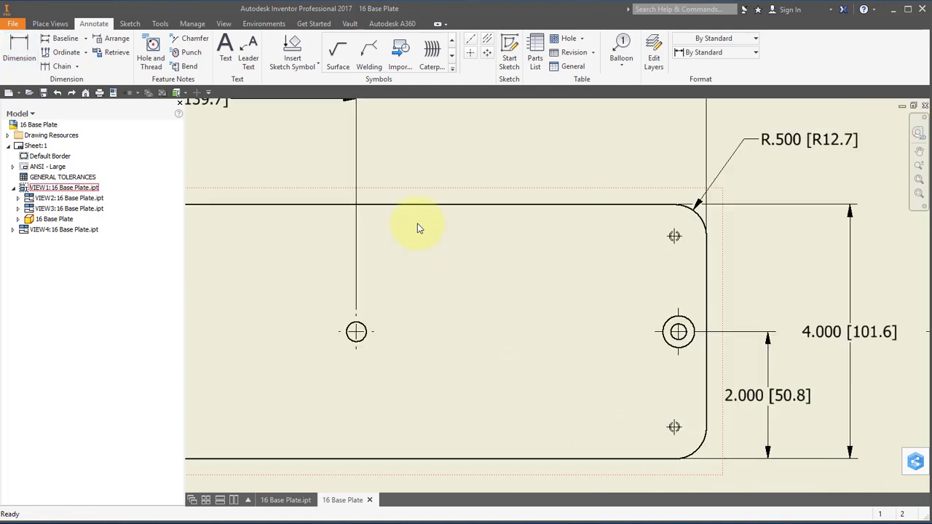
left_click(153, 43)
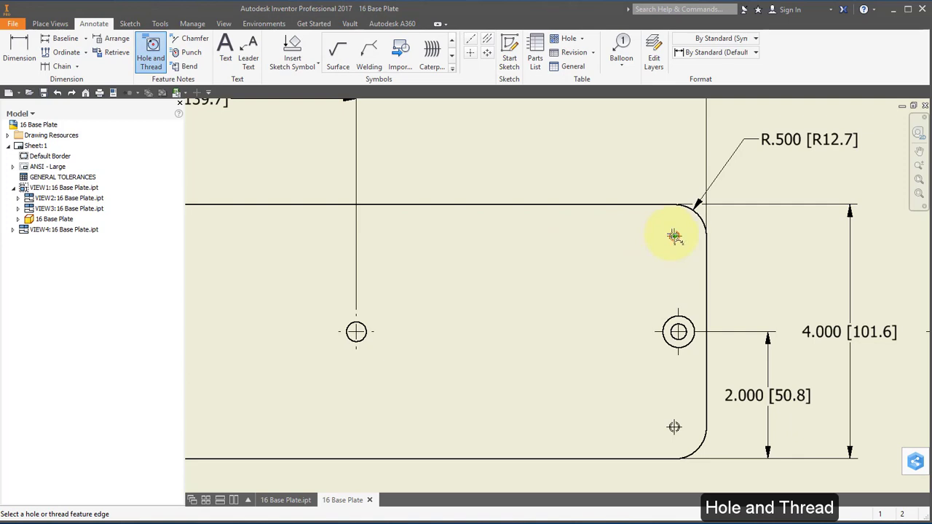
left_click(674, 235)
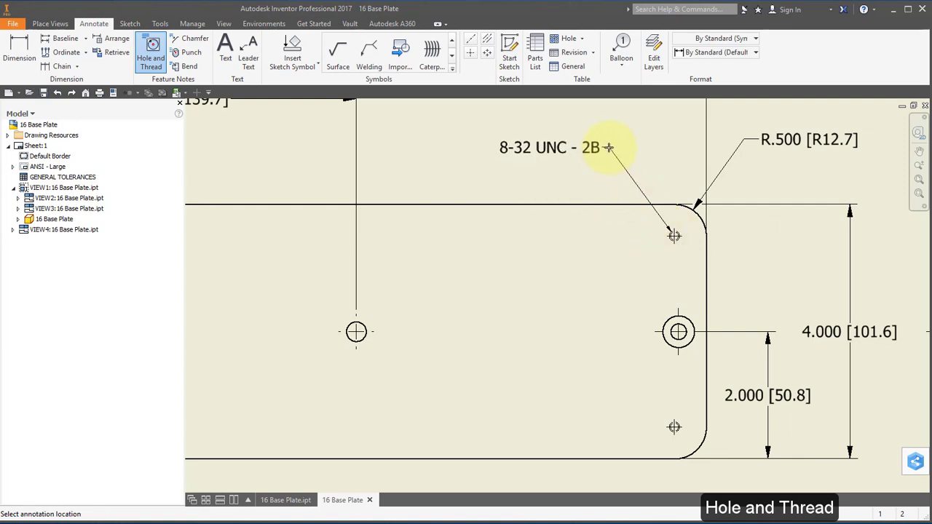
left_click(609, 143)
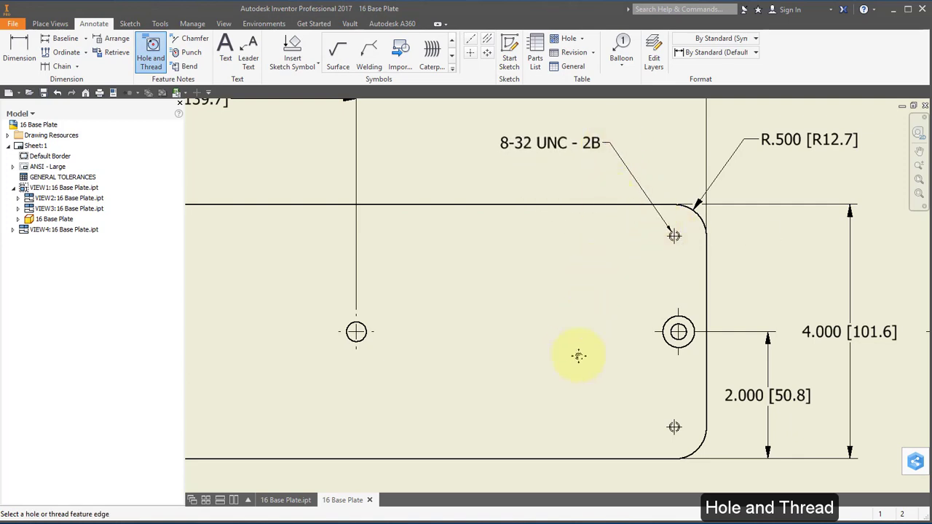
- Add a Hole and Thread note to the left countersunk hole, placing it below the plate's bottom edge
mouse_move(579, 356)
middle_mouse_down()
mouse_move(734, 225)
mouse_move(774, 215)
middle_mouse_up()
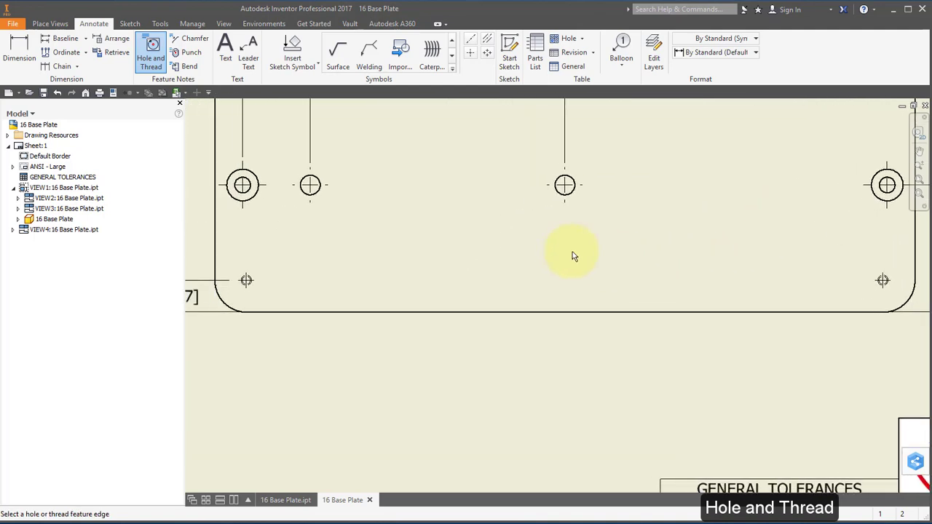
left_click(253, 195)
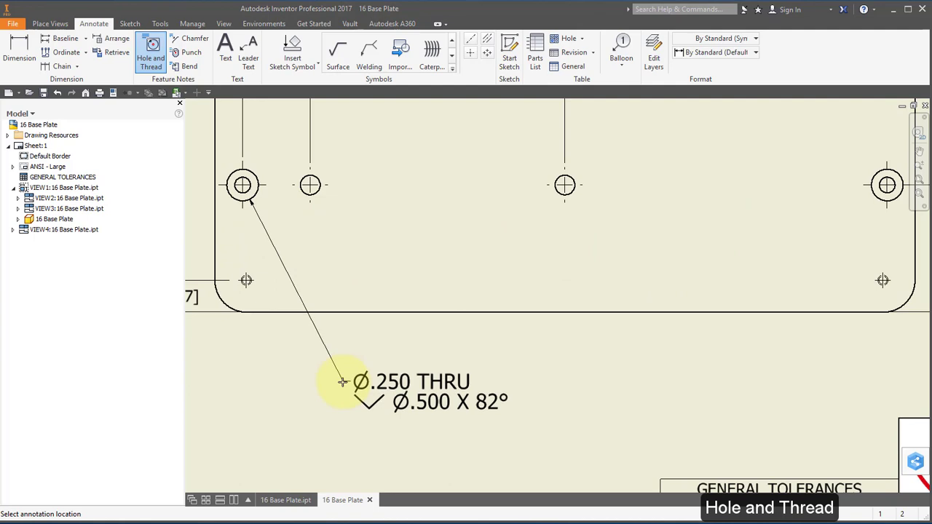
left_click(342, 382)
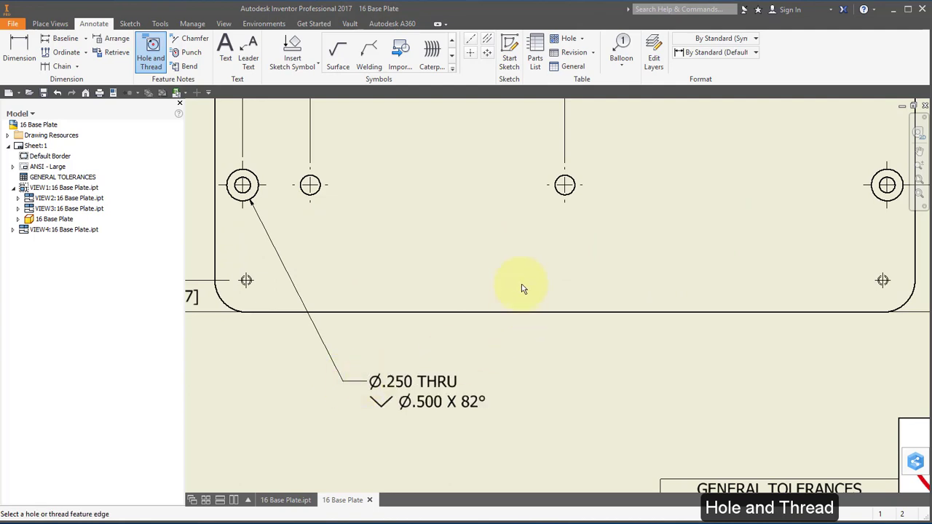
- Add a Hole and Thread note to the plate's center through hole, placing it below the bottom edge level with the countersink note
left_click(565, 185)
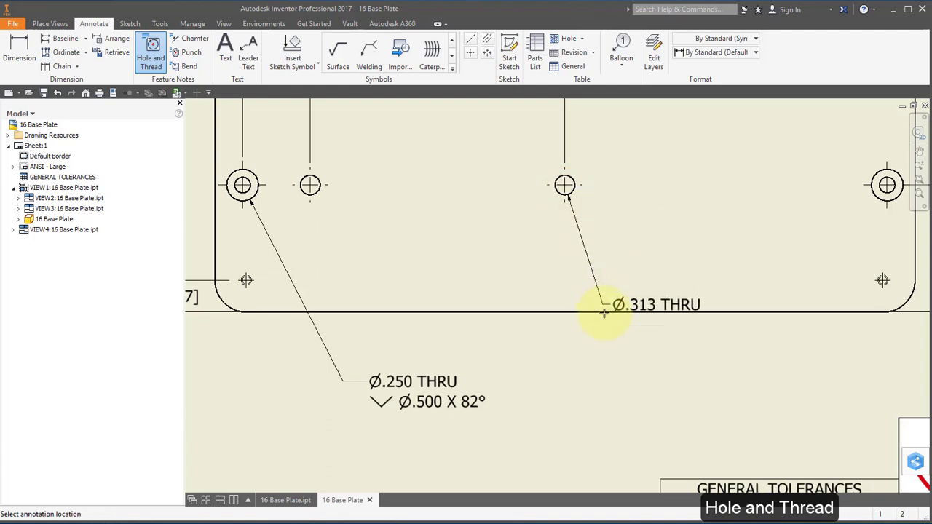
left_click(629, 381)
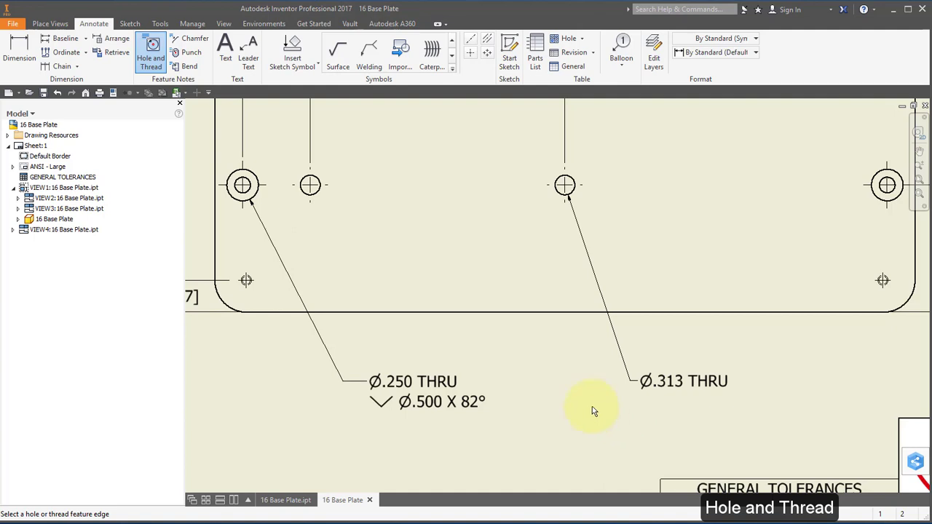
scroll(366, 445, "down", 3)
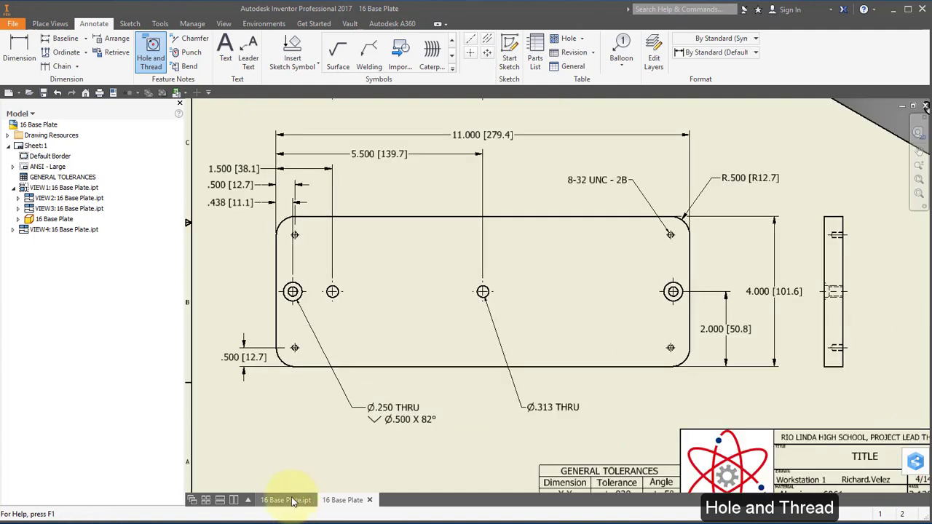
- In 16 Base Plate.ipt, chamfer the outer perimeter edges of both plate faces by 0.031 in and save the part
left_click(292, 501)
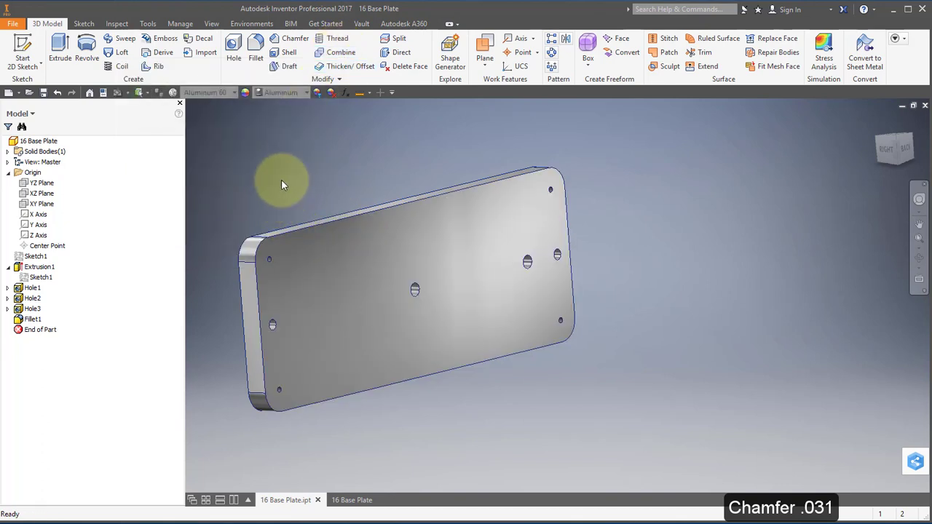
left_click(289, 41)
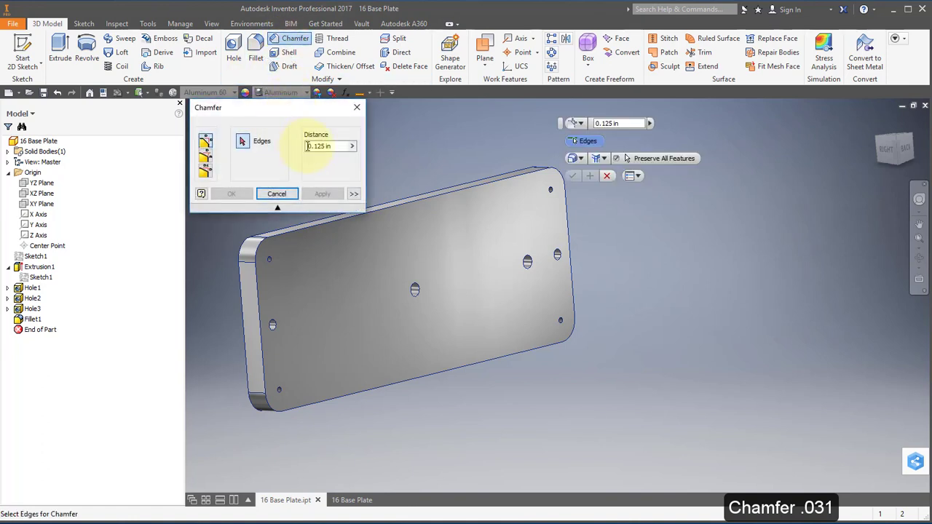
left_click(322, 147)
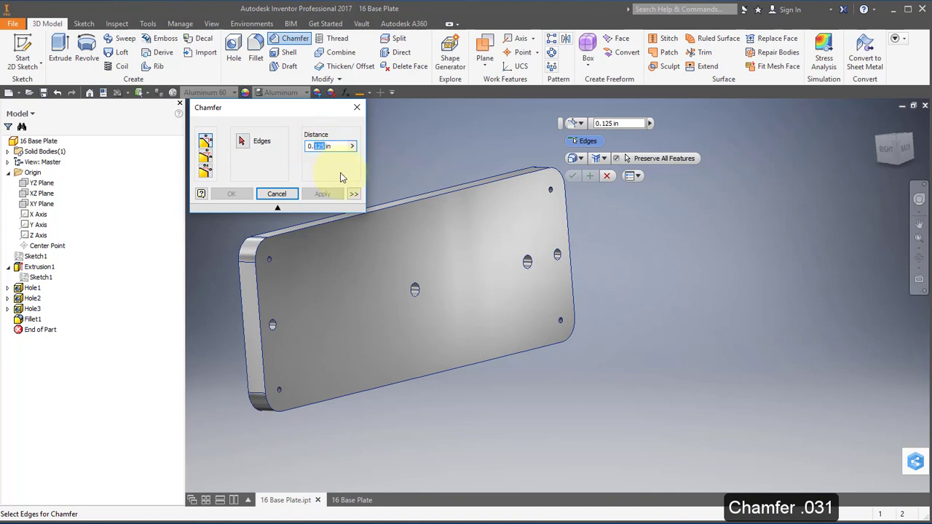
type("031")
left_click(310, 230)
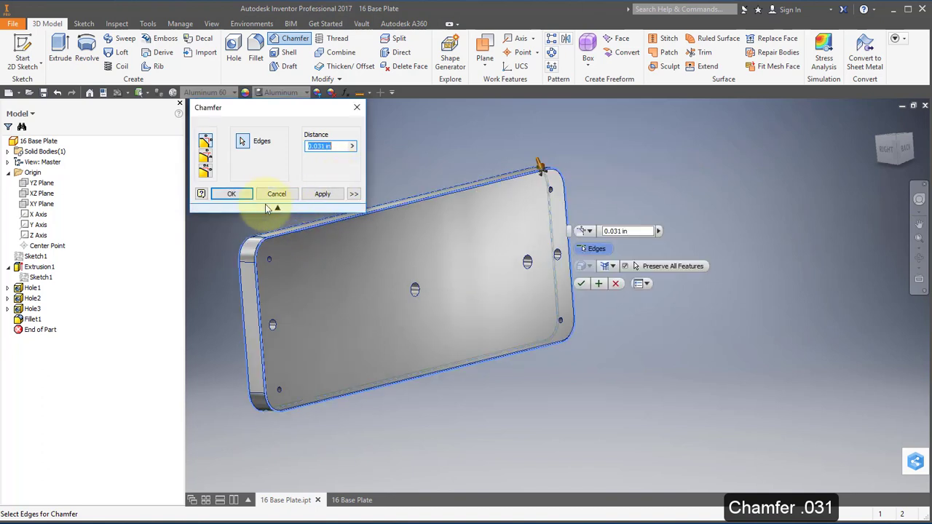
left_click(230, 194)
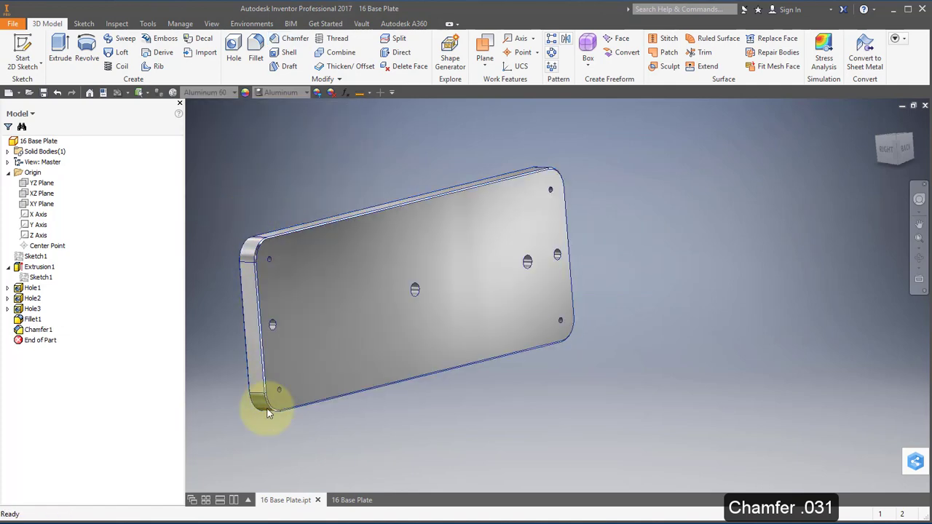
left_click(45, 93)
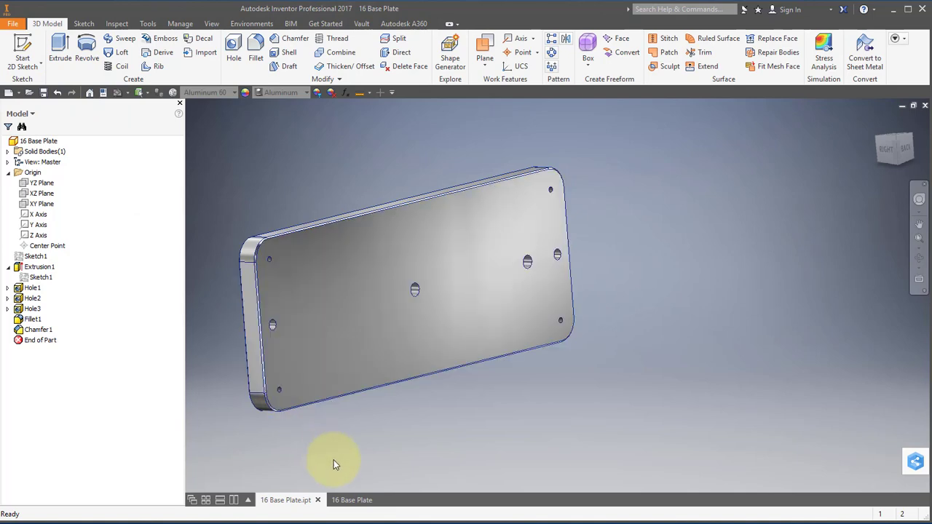
- Back in the drawing, add a chamfer note to the side view's upper-left chamfer, placing its text above and left of the view
left_click(357, 499)
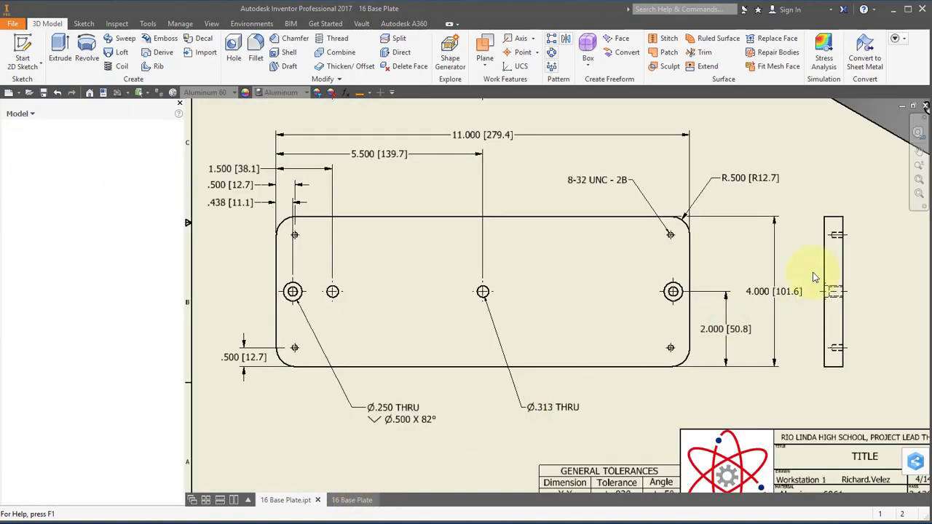
scroll(834, 223, "up", 6)
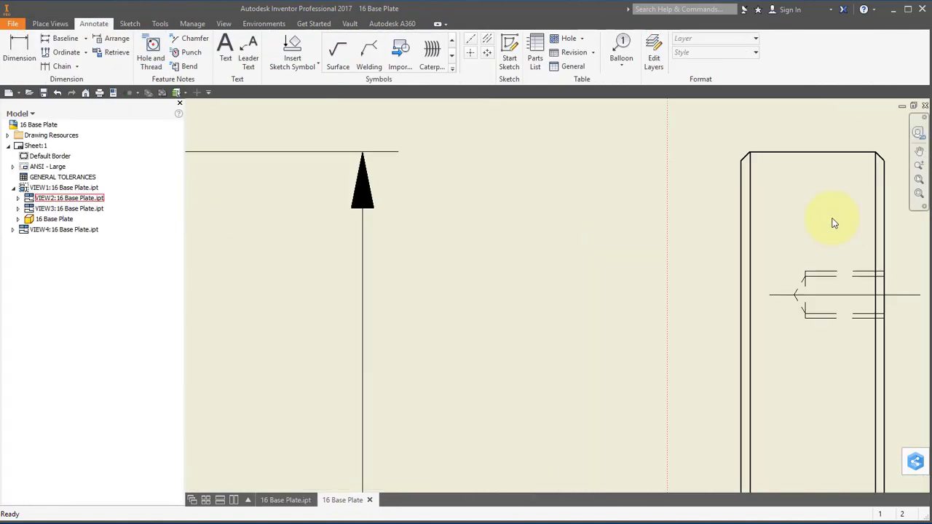
mouse_move(834, 223)
middle_mouse_down()
mouse_move(807, 345)
mouse_move(775, 391)
middle_mouse_up()
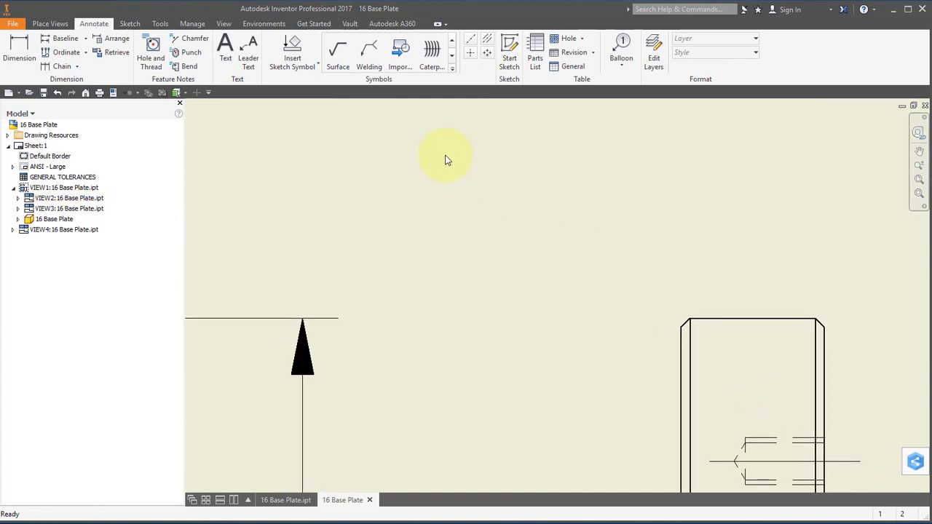
left_click(186, 43)
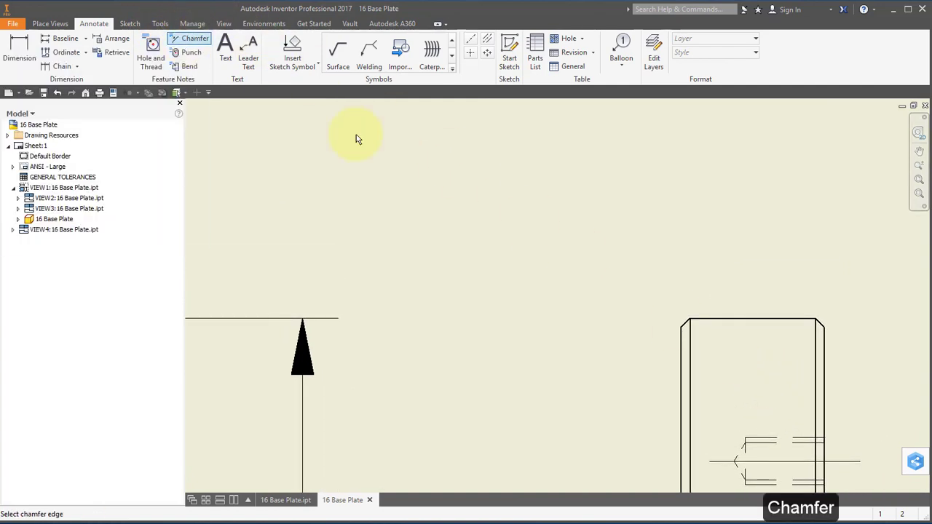
left_click(685, 329)
left_click(704, 323)
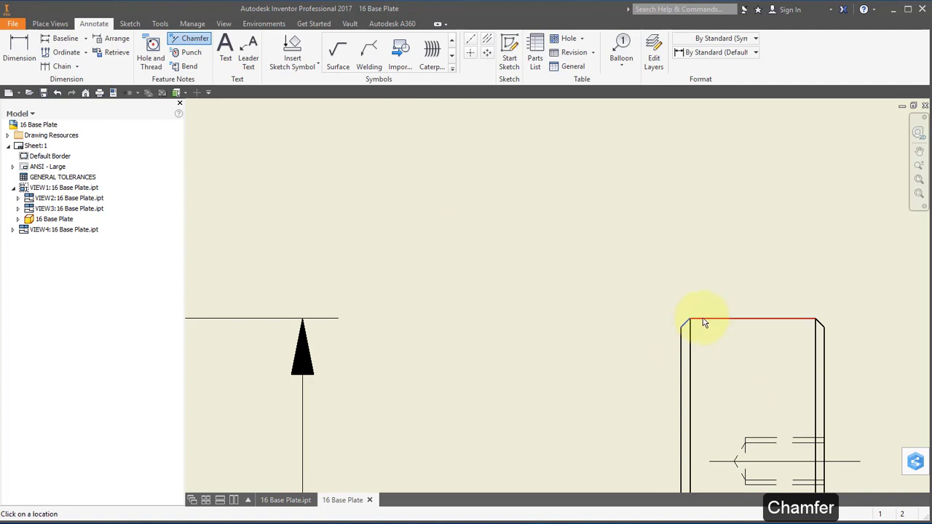
left_click(587, 151)
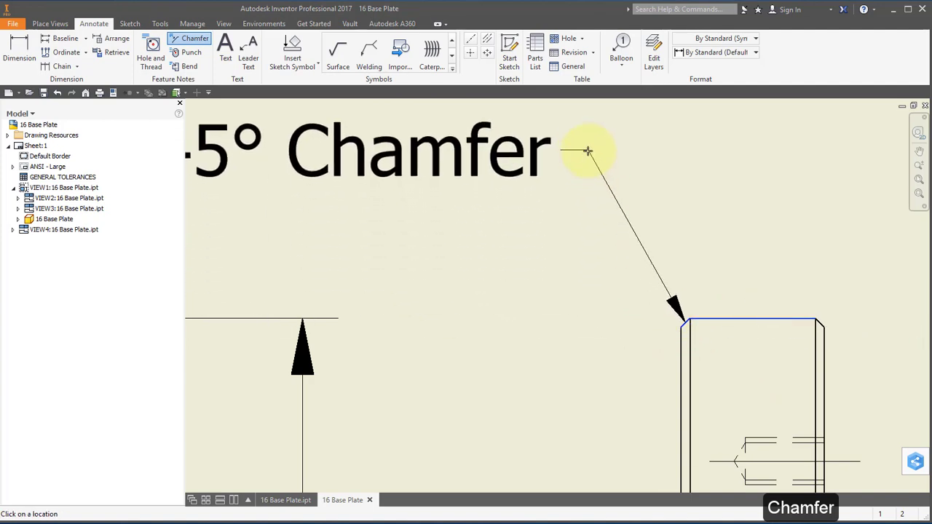
- Dimension the plate's thickness in the side view, placing the dimension above the view, and end the Dimension command
left_click(26, 57)
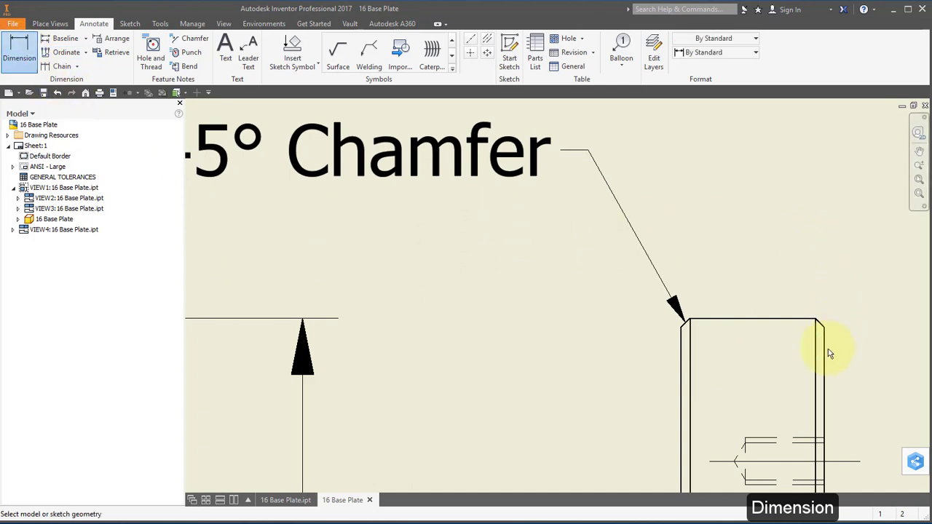
left_click(824, 351)
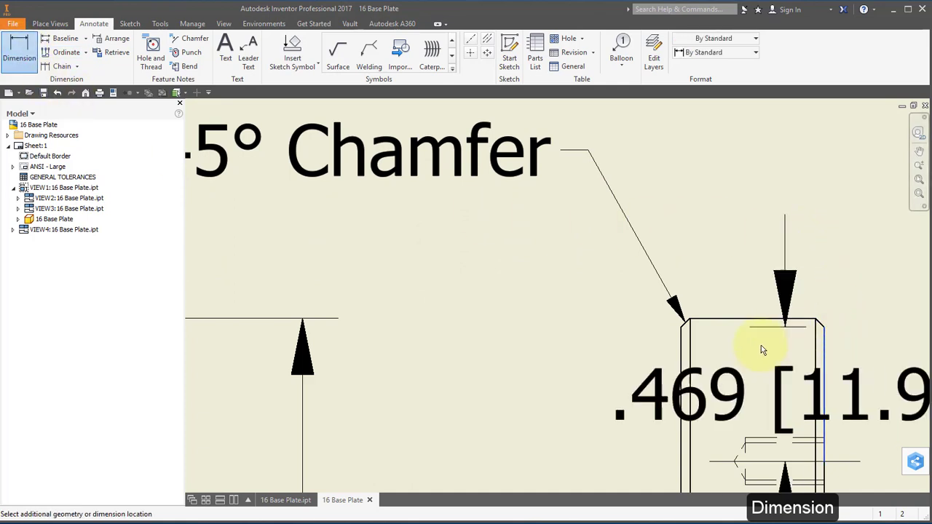
left_click(682, 353)
scroll(826, 209, "down", 4)
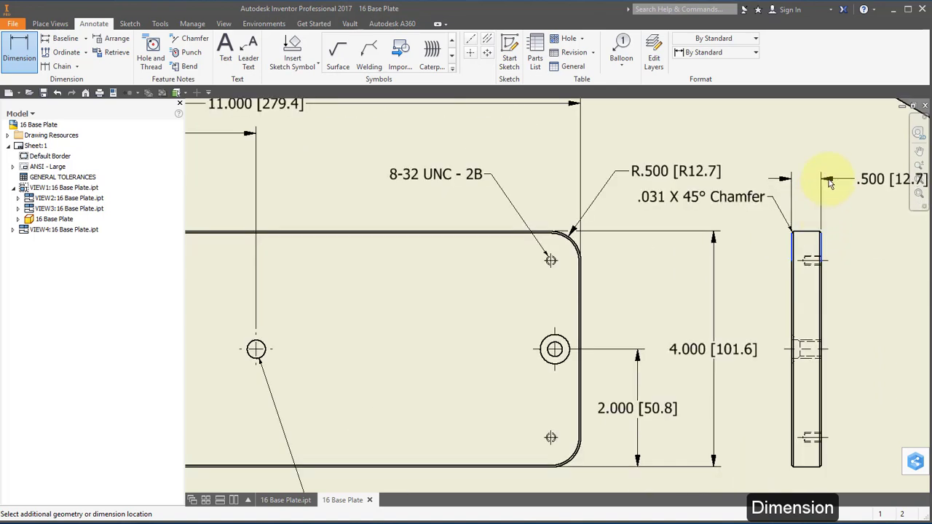
left_click(828, 182)
scroll(866, 255, "down", 3)
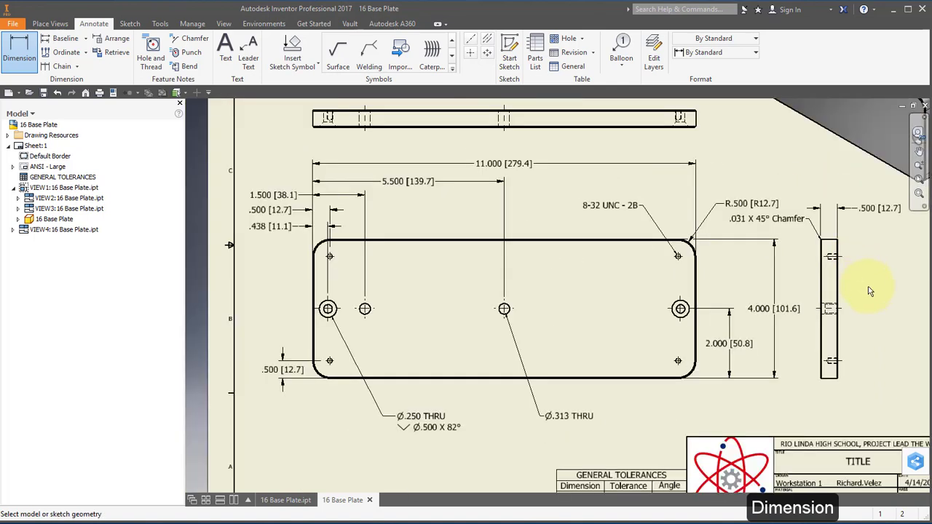
right_click(453, 226)
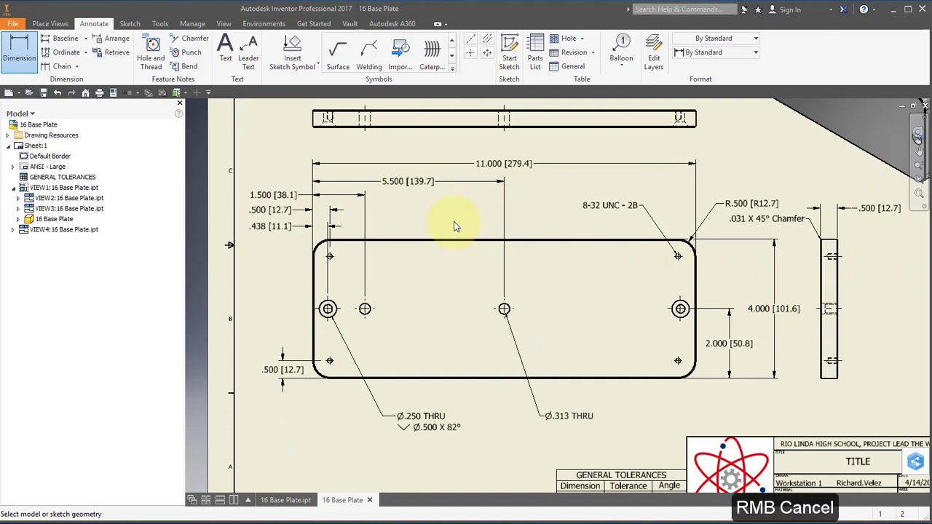
left_click(392, 225)
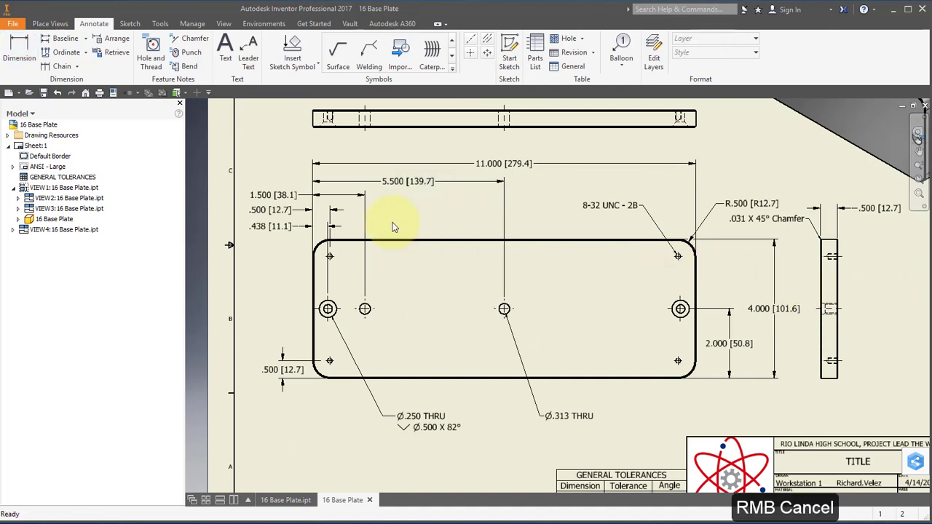
- Shift the side view slightly to the right, and move the front view slightly right and down to make room for the dimensions
left_click(271, 211)
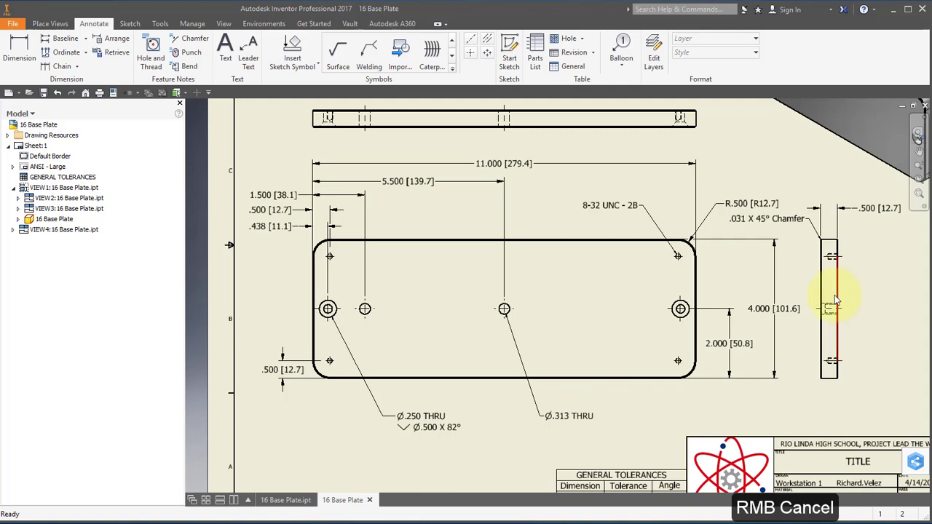
left_click_drag(815, 298, 830, 301)
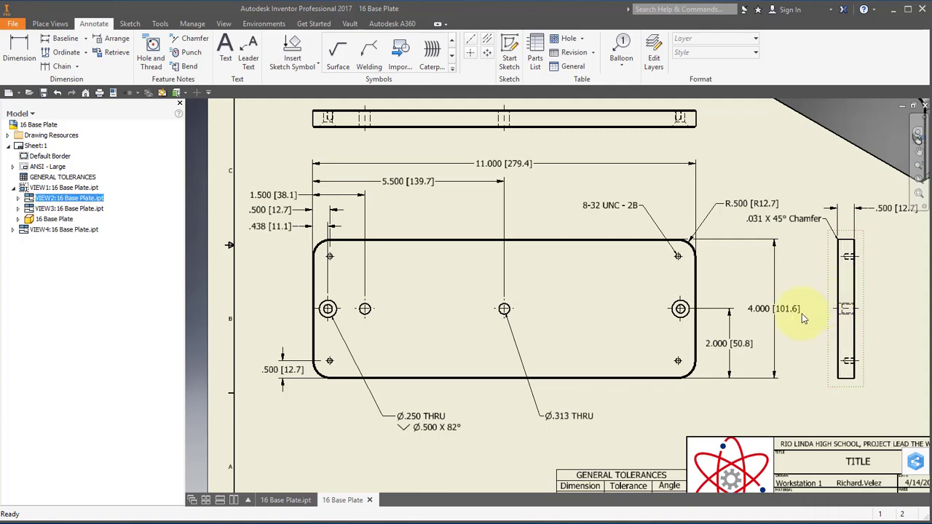
left_click(639, 402)
left_click_drag(639, 399, 657, 399)
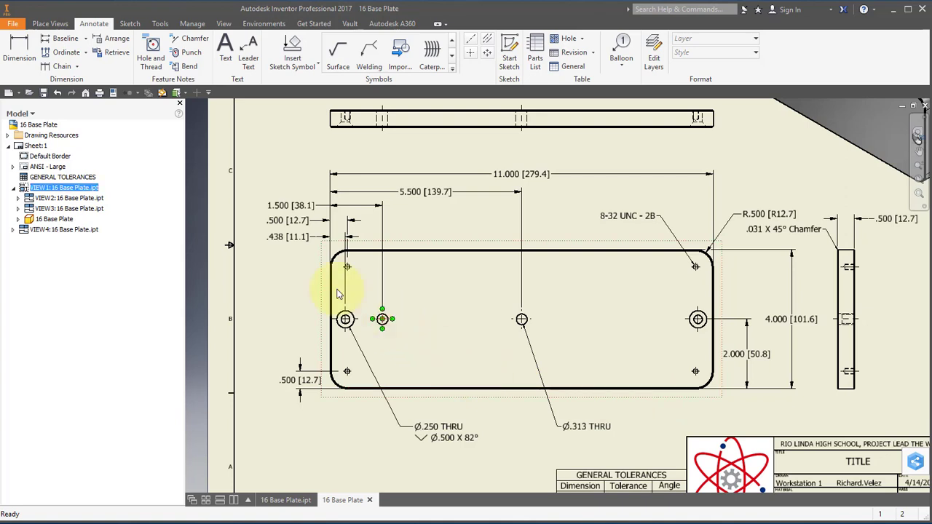
- Add the prefix 4X to the horizontal .500 dimension locating the upper-left threaded hole
double_click(282, 224)
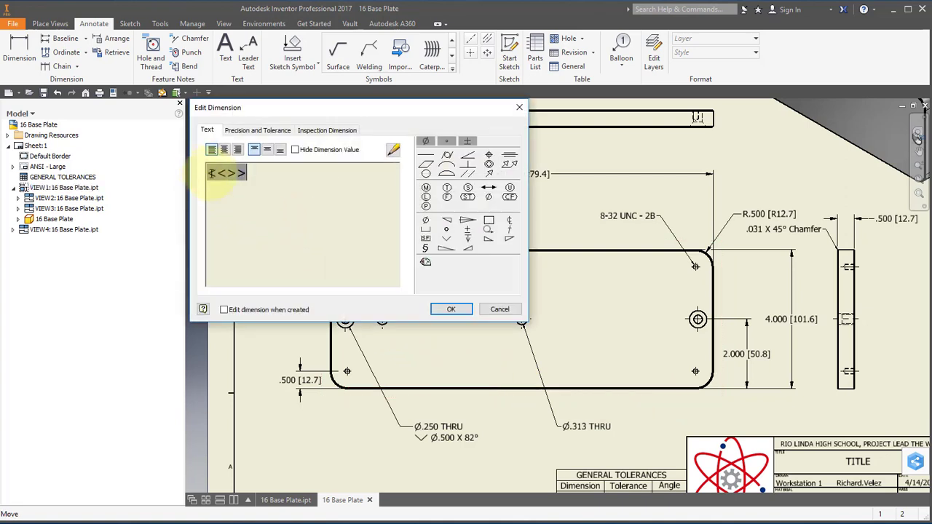
left_click_drag(212, 173, 278, 231)
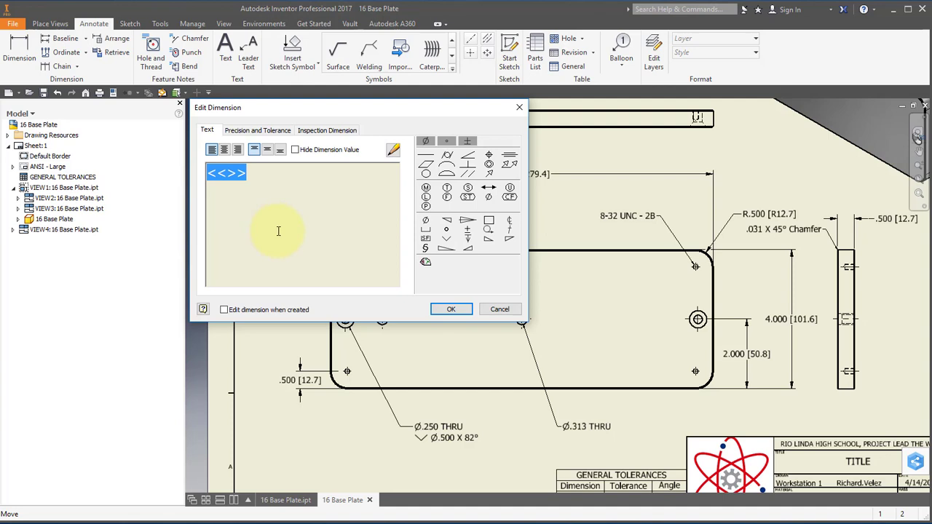
left_click(279, 231)
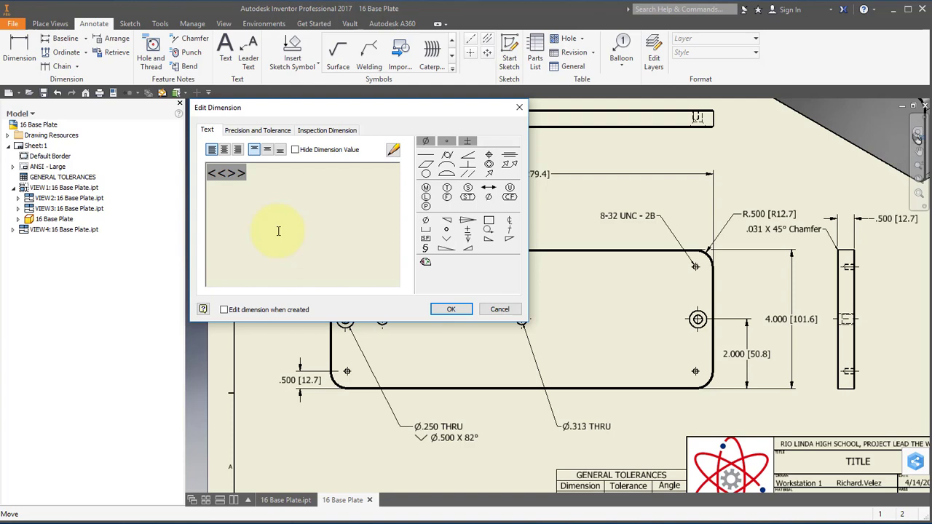
type("4X")
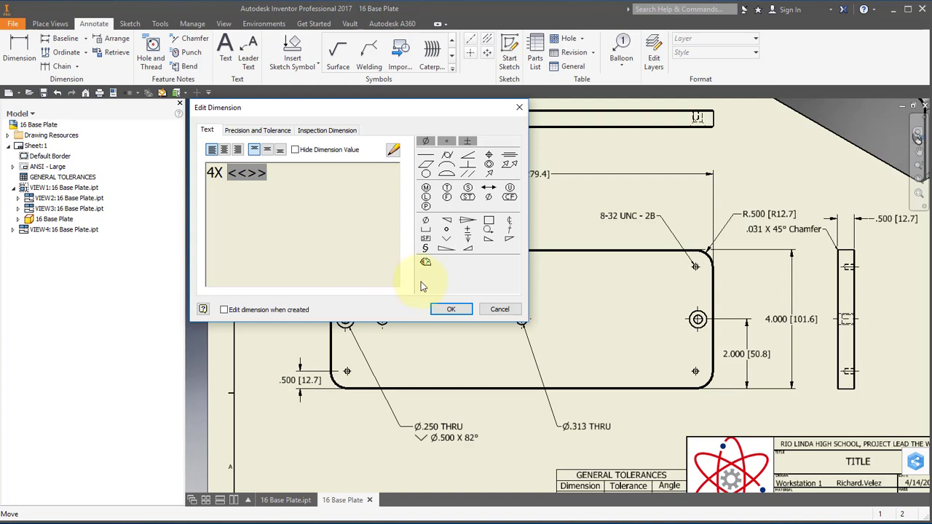
left_click(450, 310)
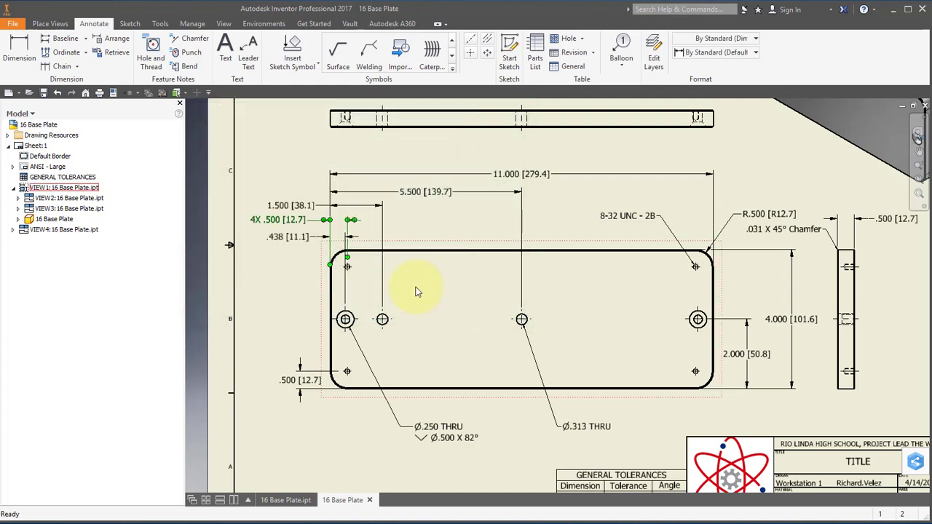
- Add the prefix 2X to the .438 dimension locating the left countersunk hole
left_click(276, 243)
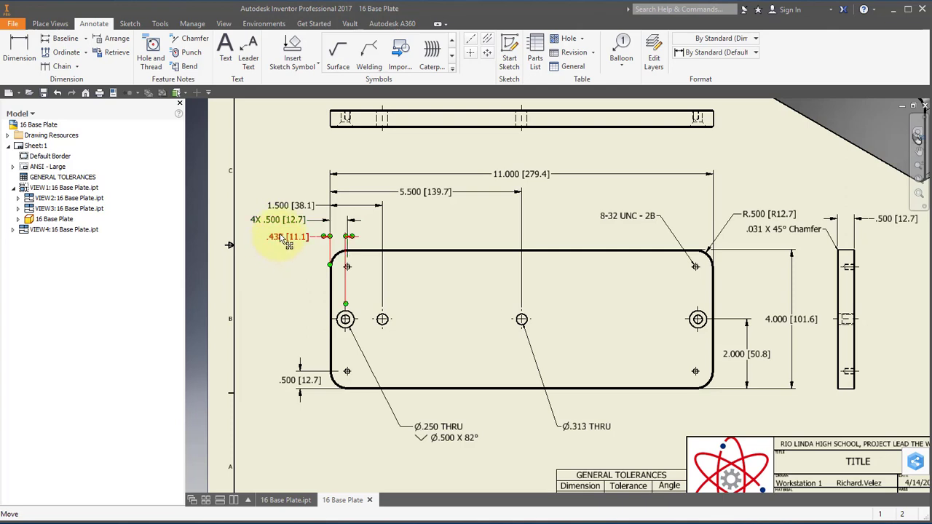
double_click(280, 238)
double_click(223, 176)
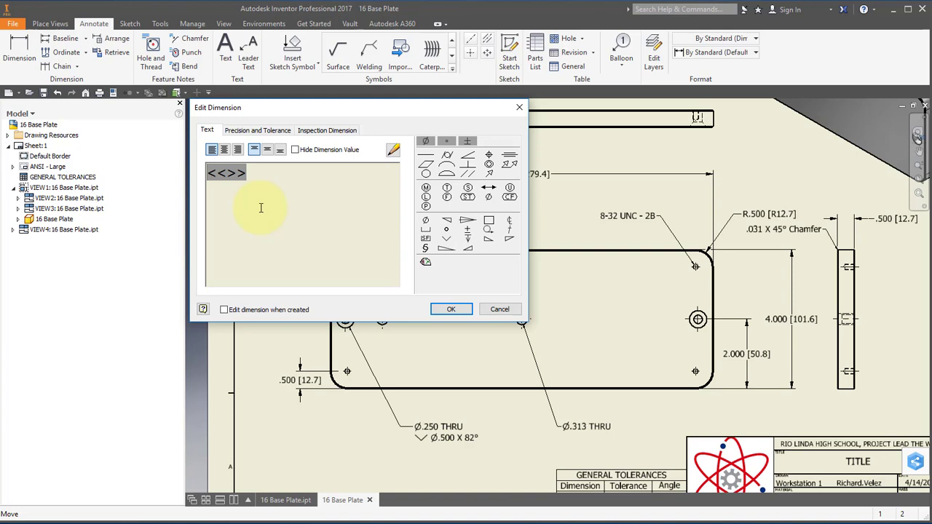
type("2X")
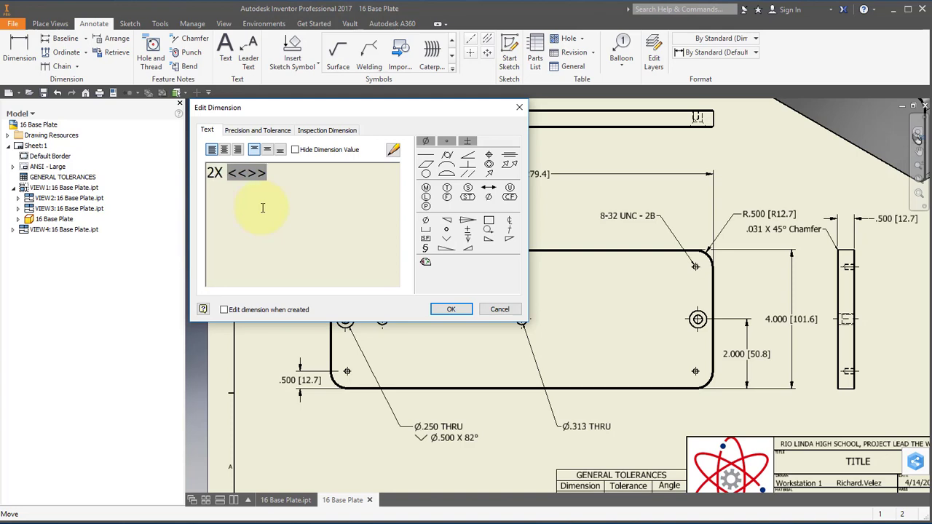
left_click(451, 308)
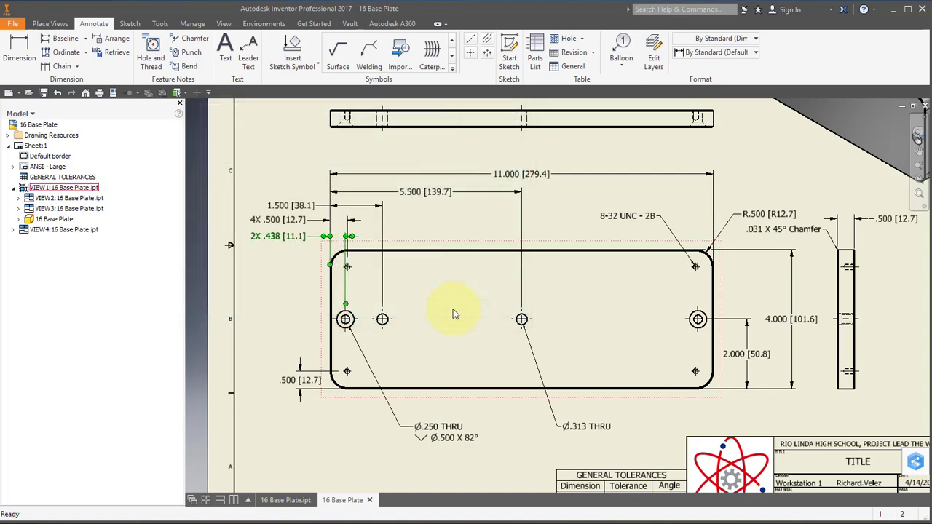
- Add the prefix 4X to the vertical .500 dimension locating the lower-left threaded hole
double_click(297, 388)
left_click_drag(209, 173, 258, 182)
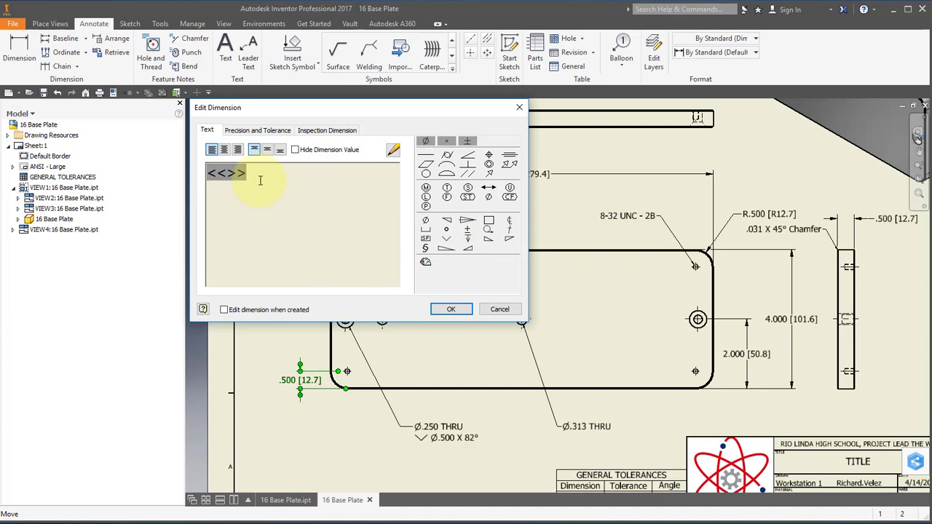
type("4X")
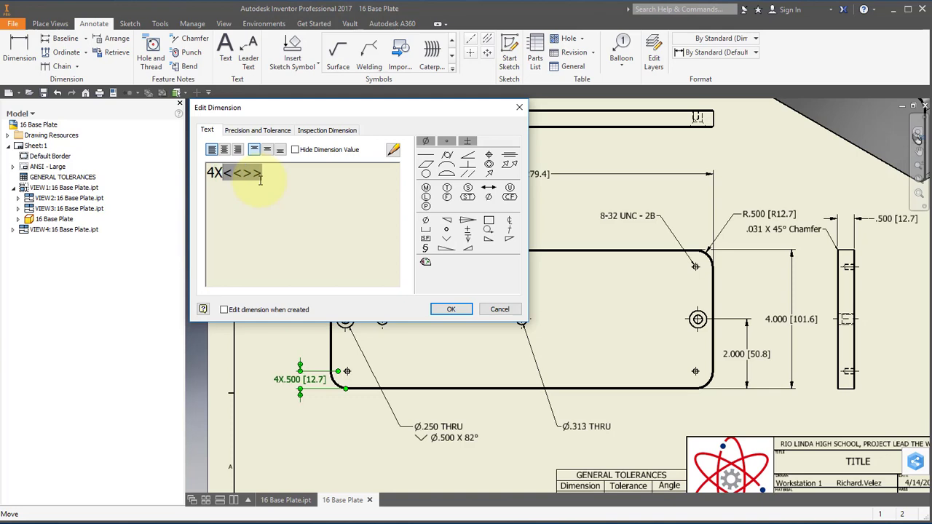
left_click(451, 309)
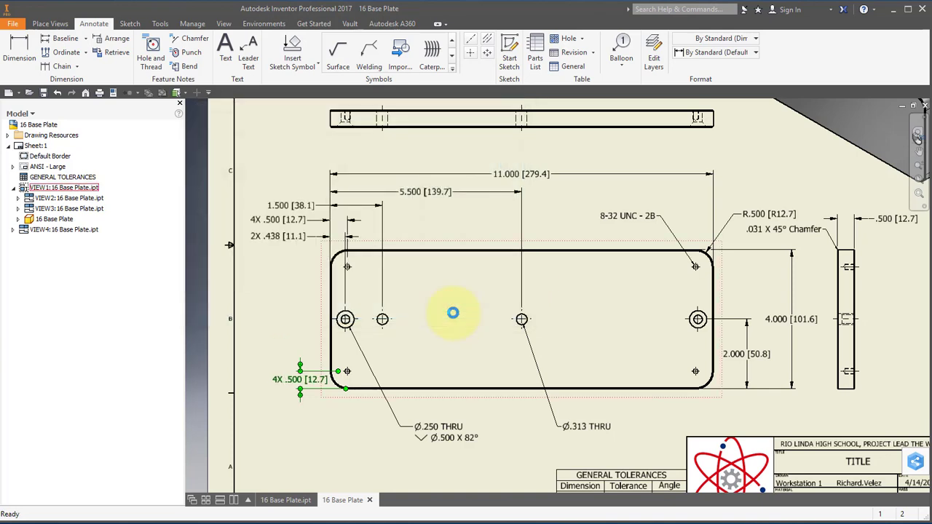
- Add the prefix 2X to the countersunk hole note below the front view
double_click(433, 432)
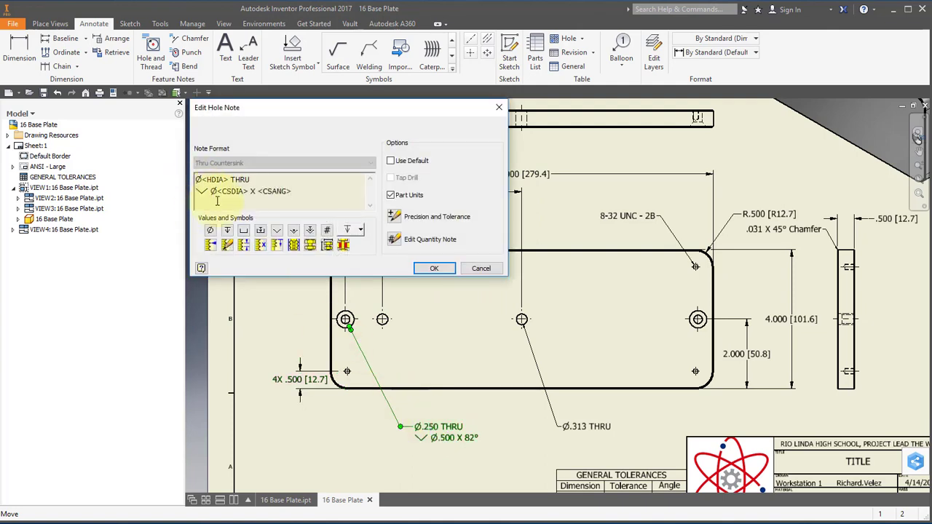
type("2X")
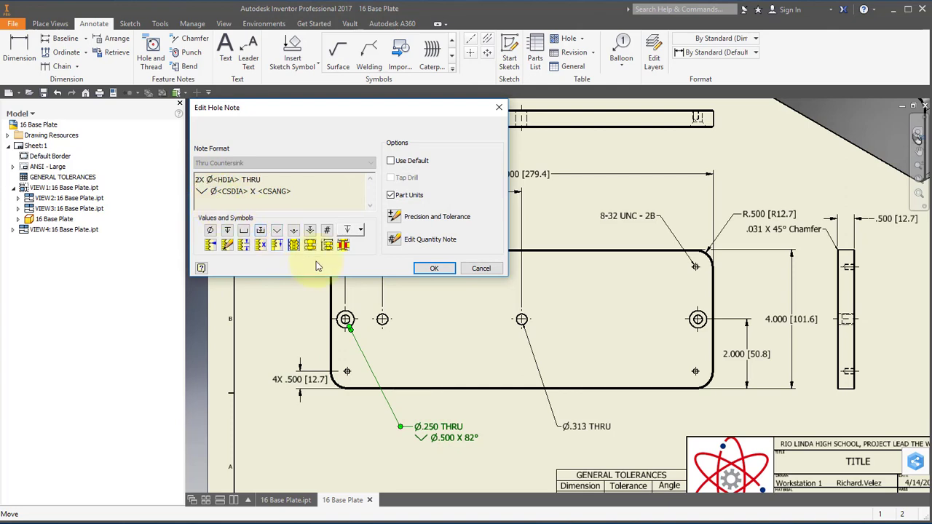
left_click(434, 269)
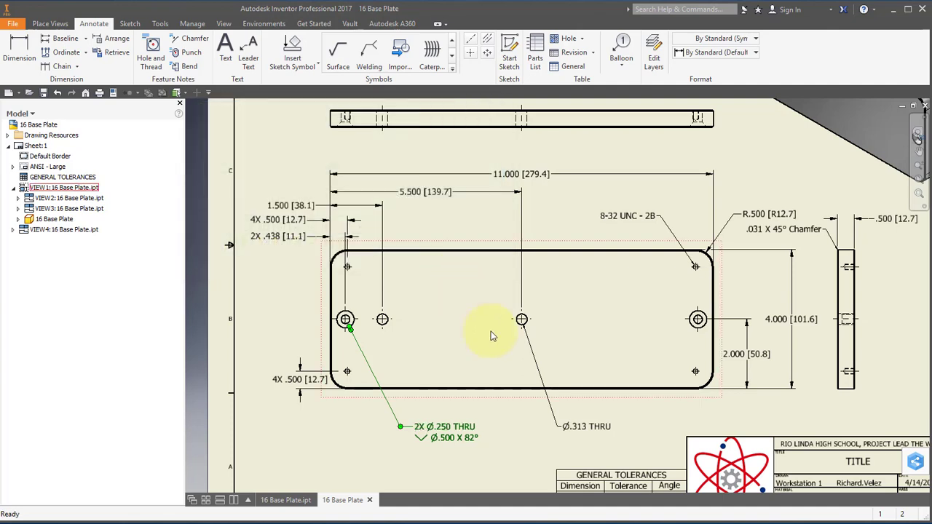
- Add the prefix 2X to the Ø.313 THRU hole note
double_click(588, 431)
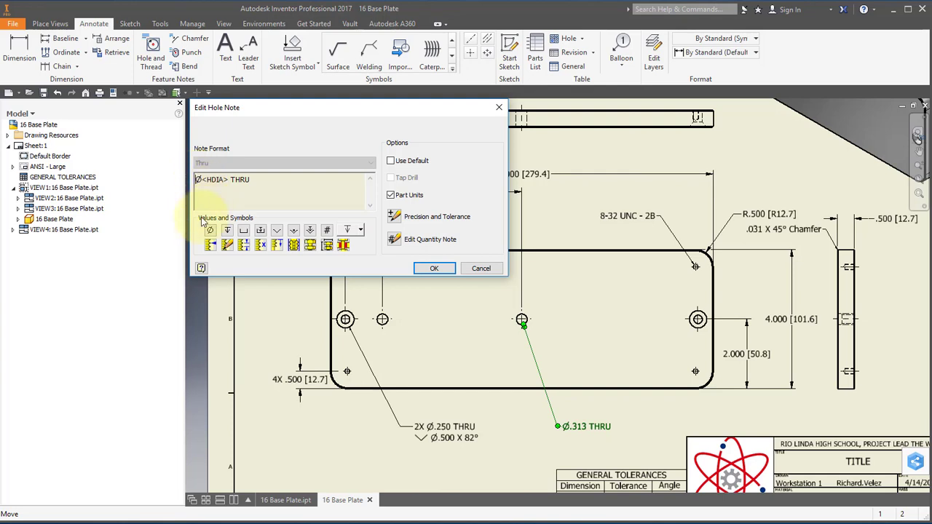
type("2X")
left_click(426, 268)
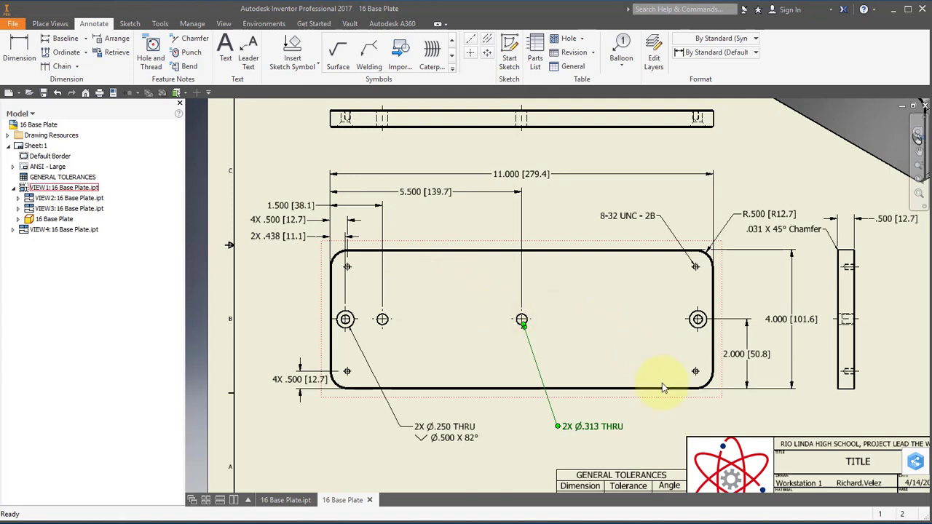
- Add the prefix 4X to the corner radius dimension at the front view's upper-right corner
left_click(732, 357)
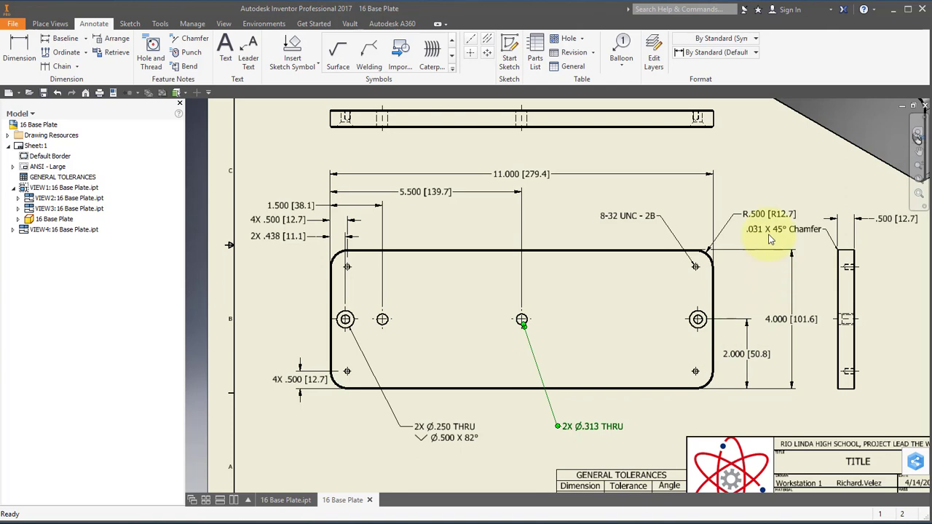
left_click(757, 215)
double_click(761, 217)
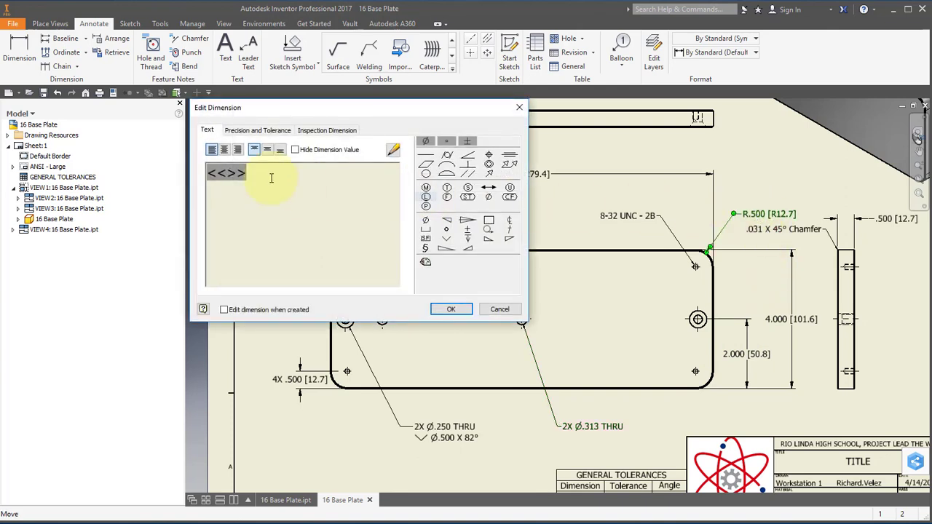
left_click(223, 177)
double_click(211, 175)
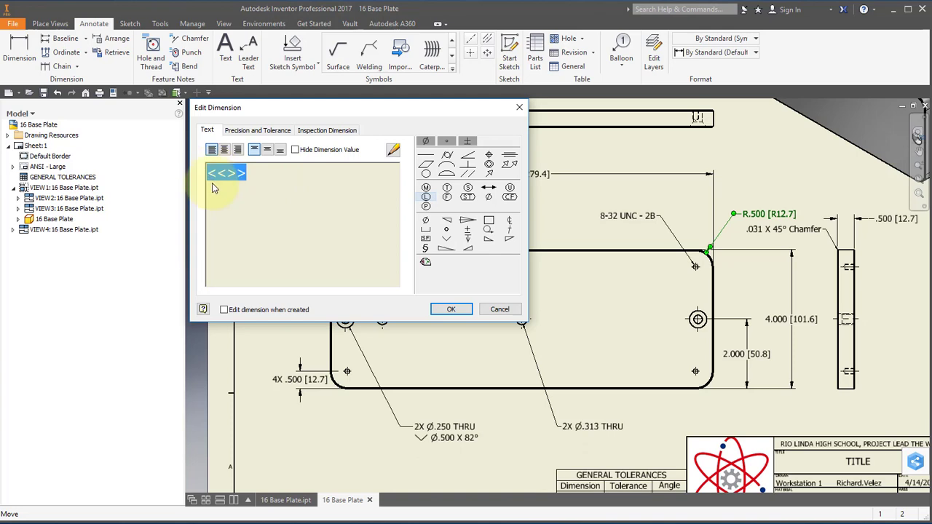
left_click(233, 186)
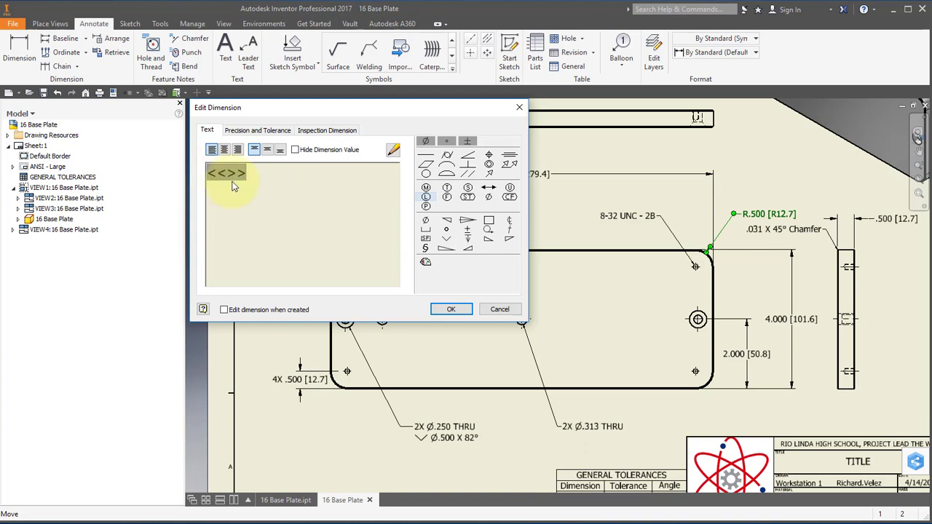
type("4X")
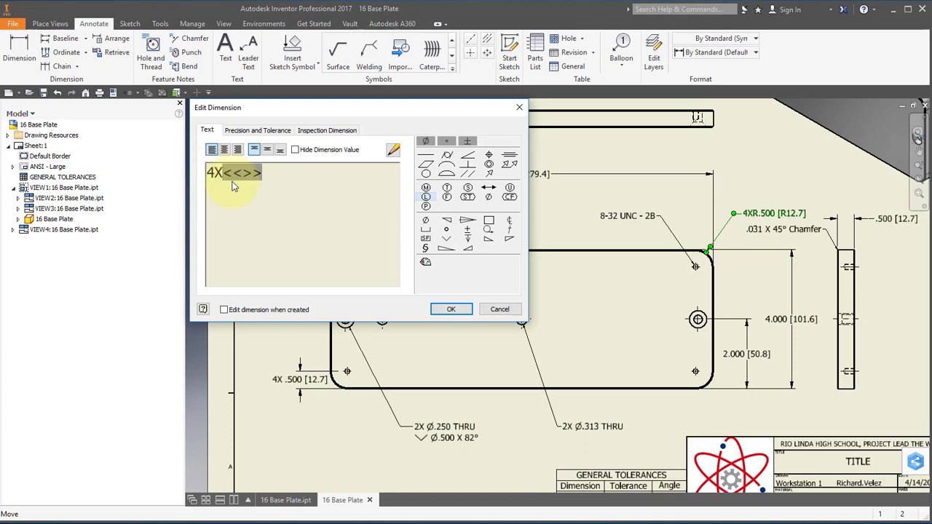
left_click(456, 310)
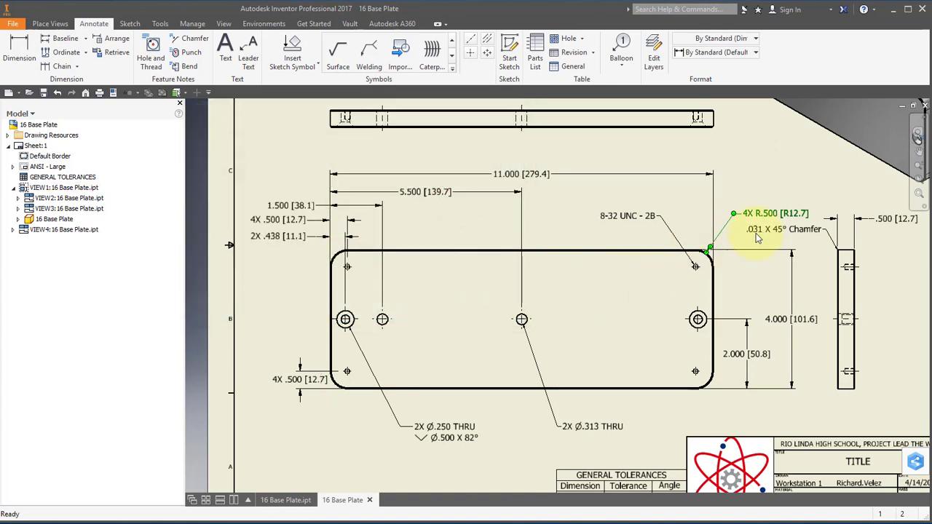
- Append TYP to the end of the chamfer note on the side view
left_click(780, 231)
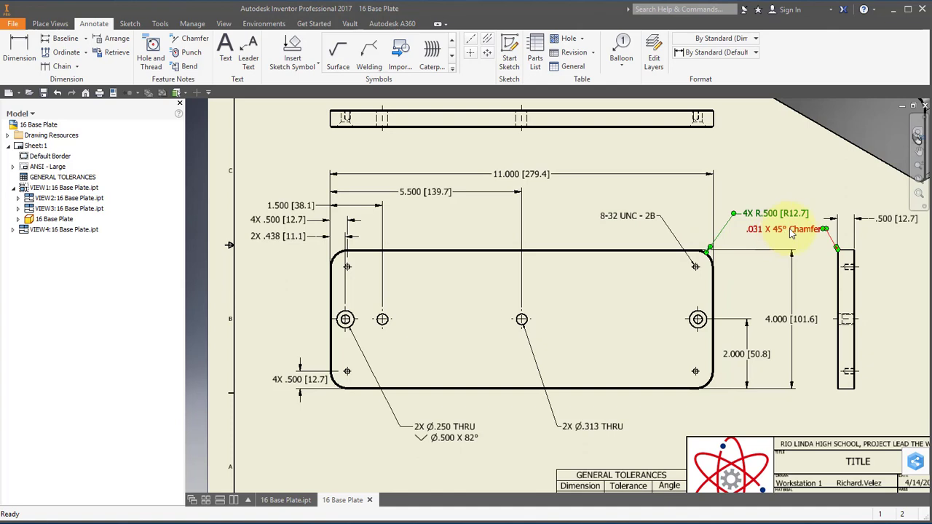
double_click(783, 232)
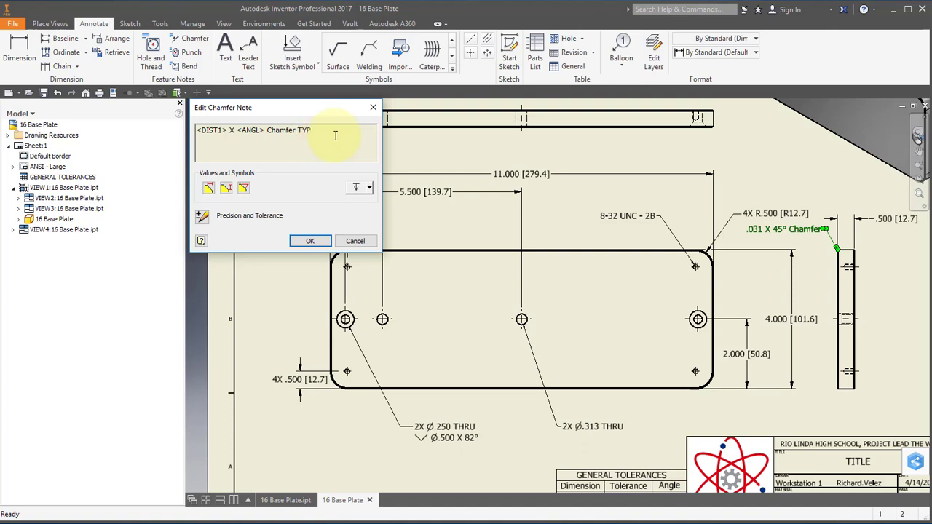
type("TYP")
left_click(310, 241)
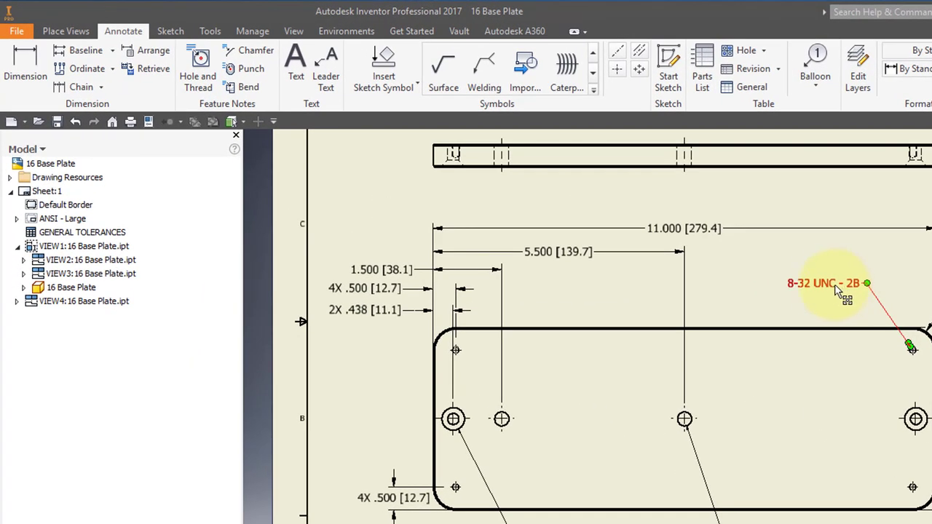
- Open the 8-32 UNC threaded hole note for editing and add FARSIDE on a second line
double_click(832, 284)
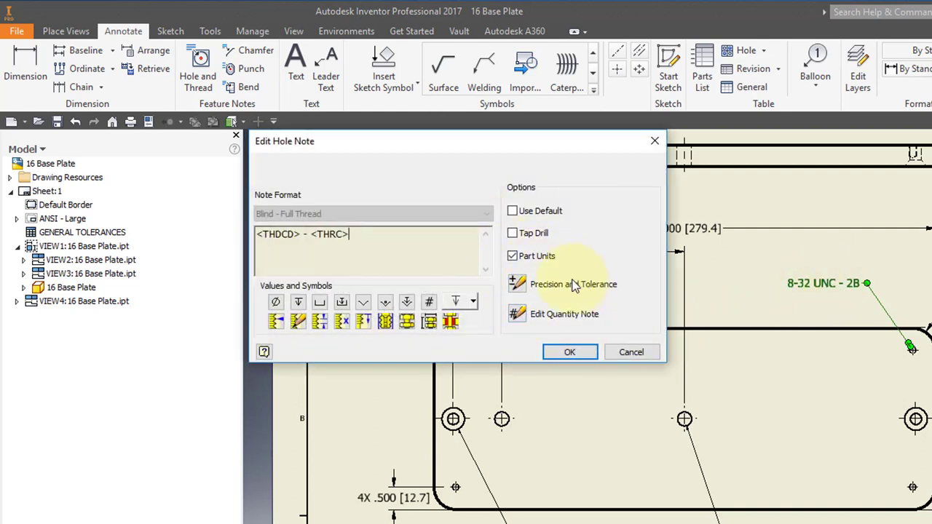
left_click(427, 244)
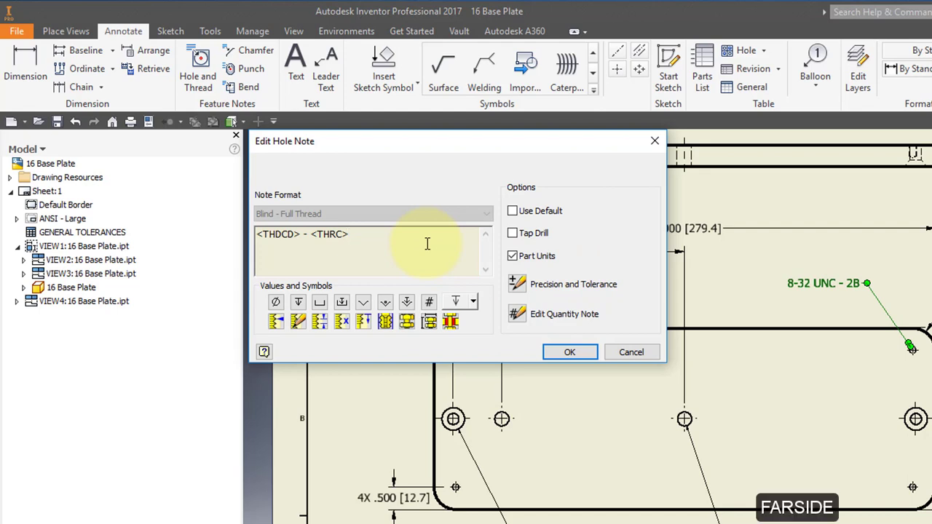
type("FARSIDE")
left_click(352, 236)
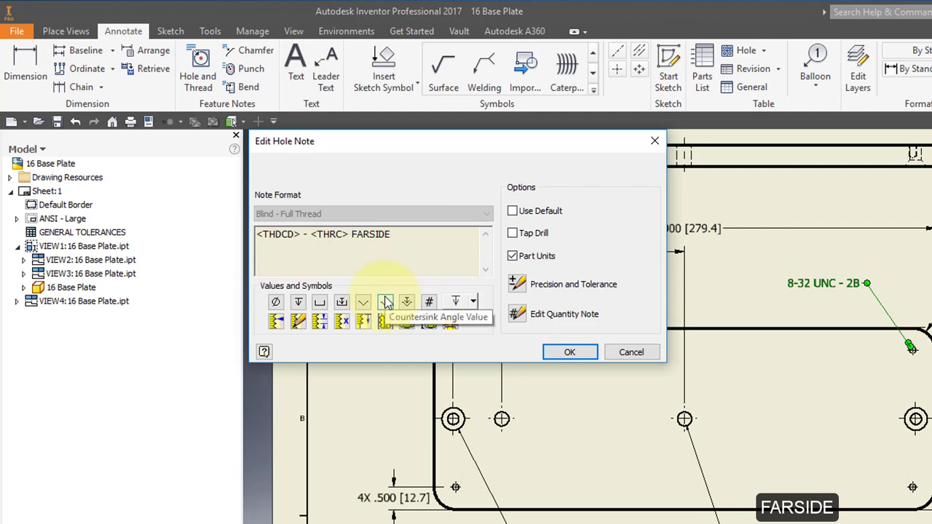
key("Return")
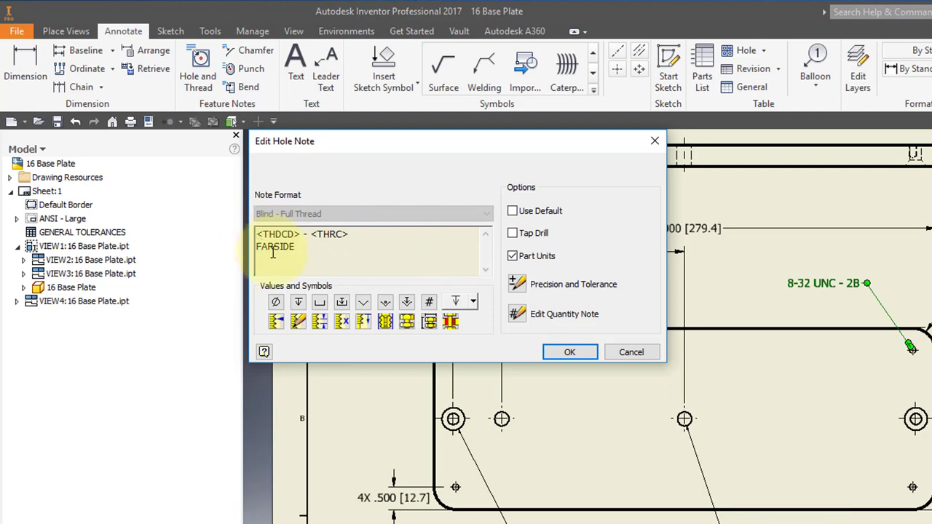
- Prefix the threaded hole note with 4X, append the depth symbol and hole depth value to its first line, and apply the note
type("4X")
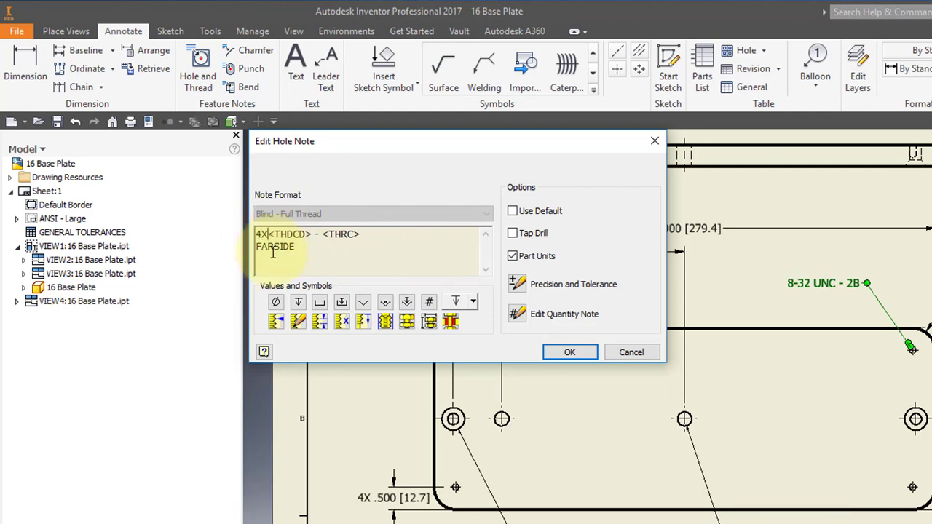
left_click(363, 234)
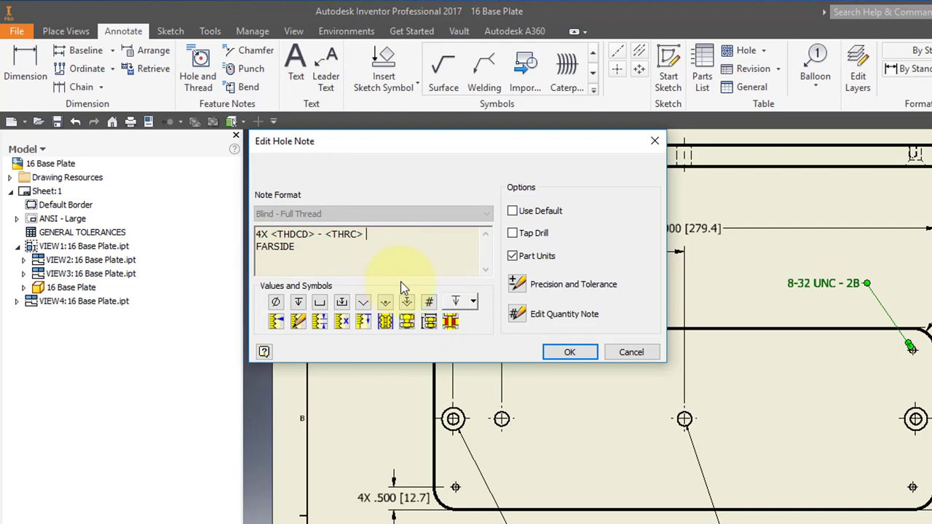
left_click(473, 302)
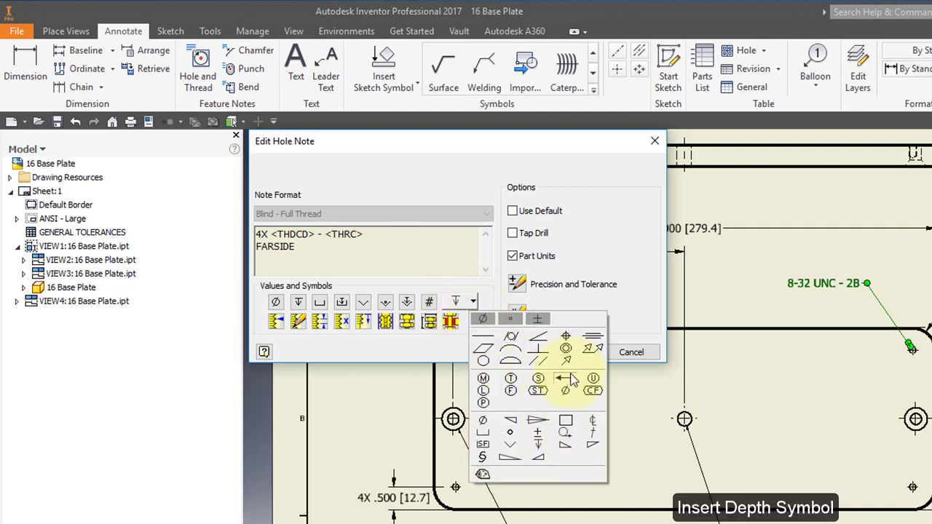
left_click(539, 450)
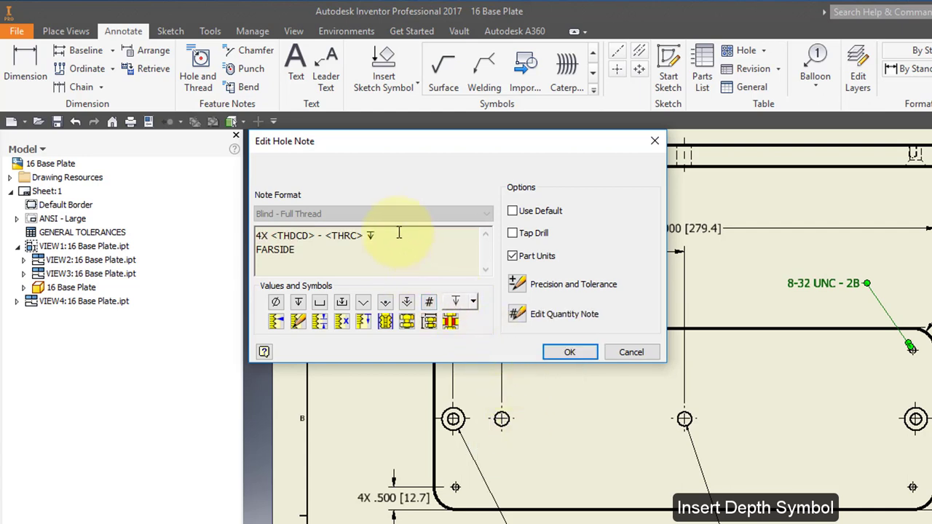
left_click(298, 302)
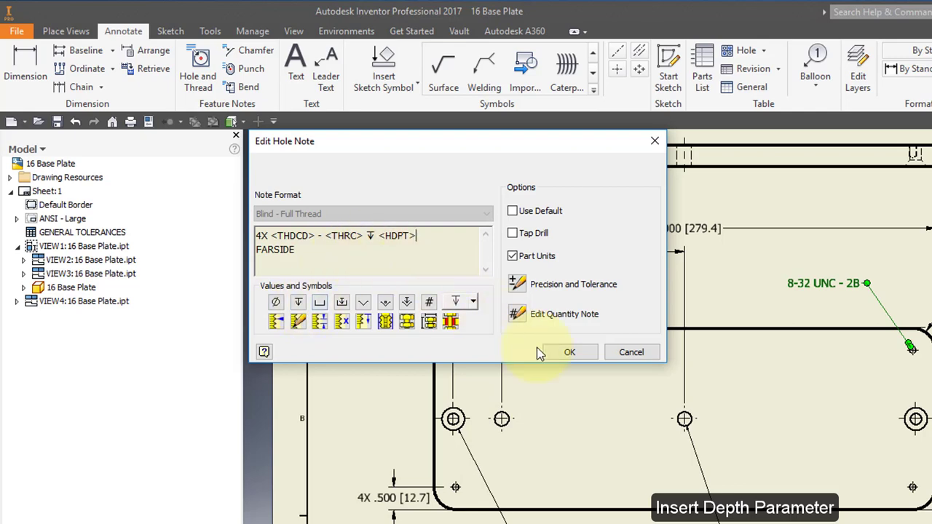
left_click(567, 353)
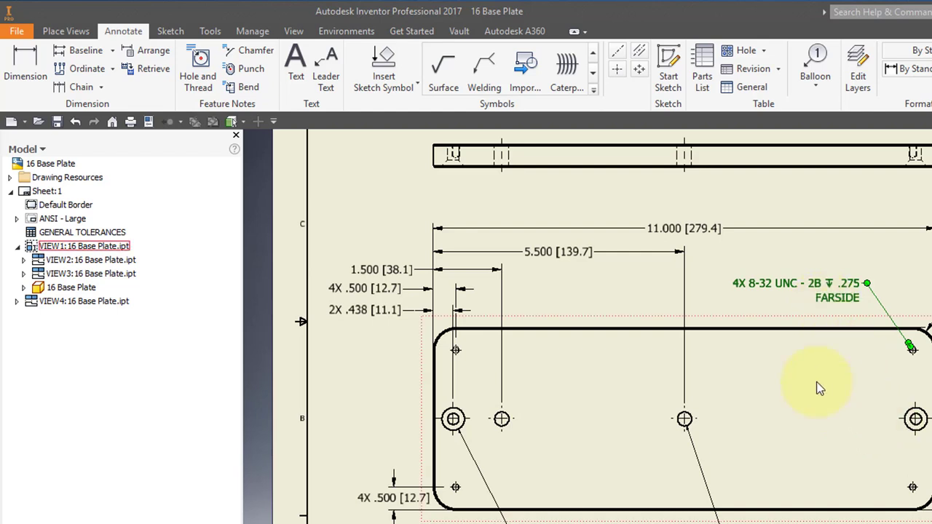
- Set the title in the drawing's iProperties summary to 16 BASE PLATE and apply it
left_click(148, 122)
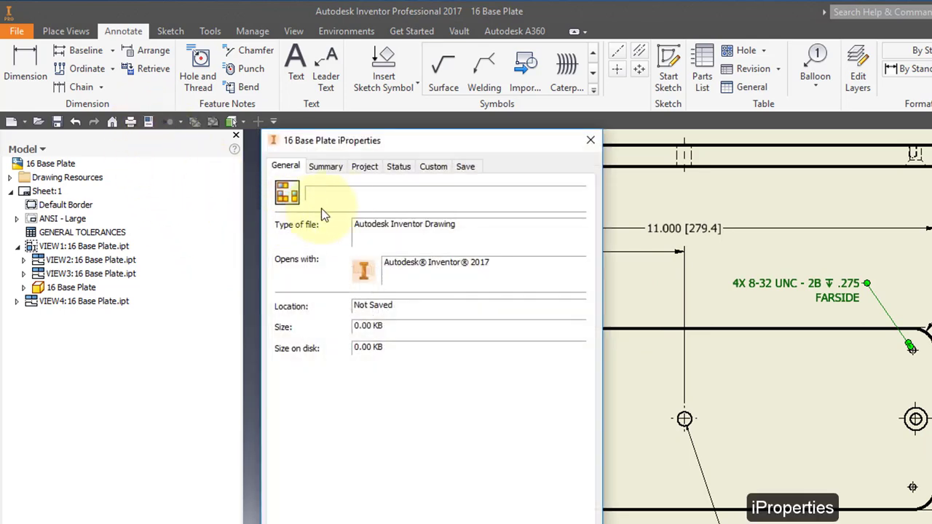
left_click(325, 166)
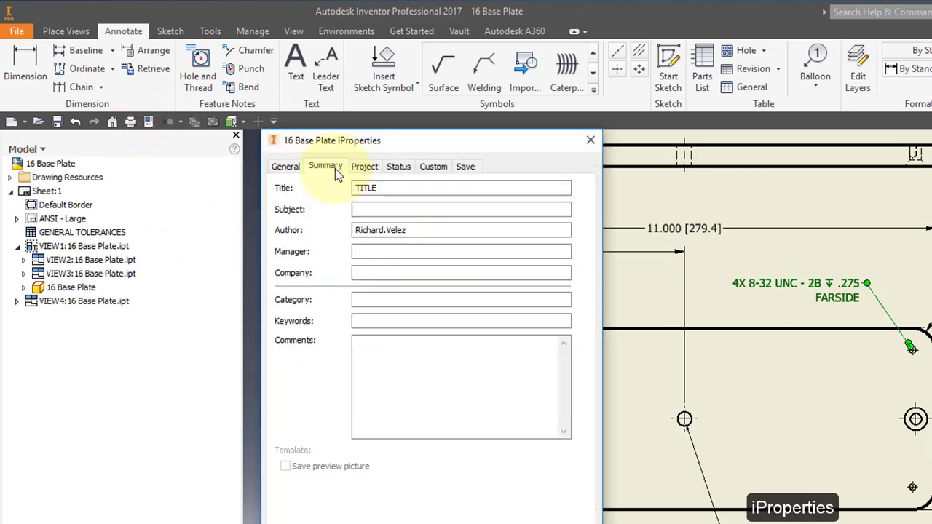
double_click(375, 189)
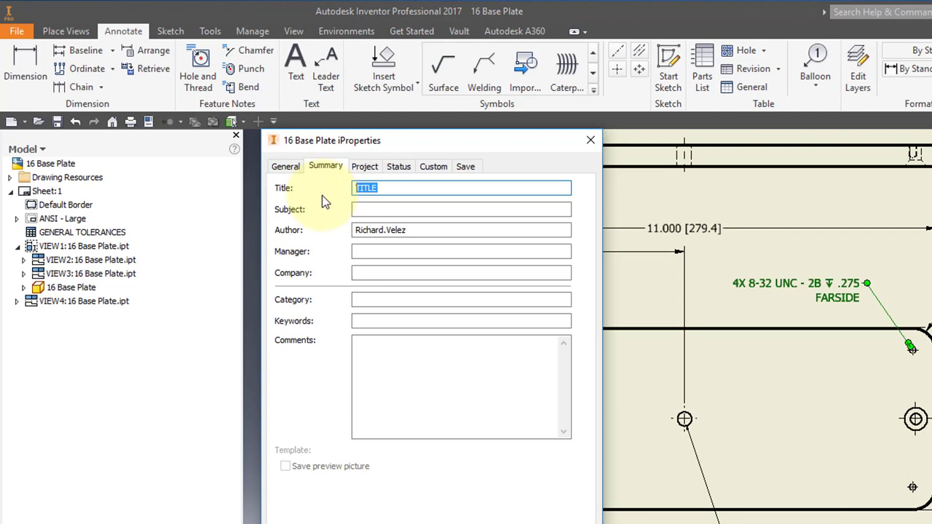
type("16 BASE PLATE")
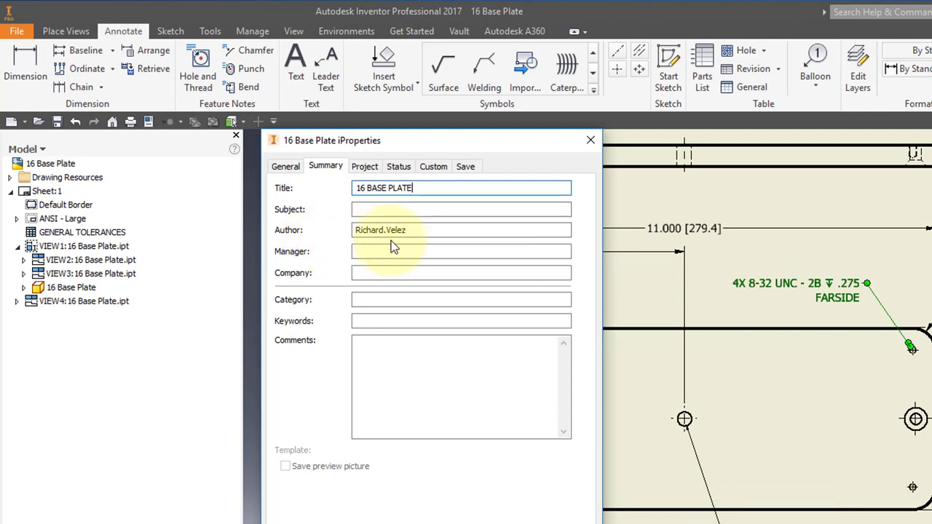
key("Return")
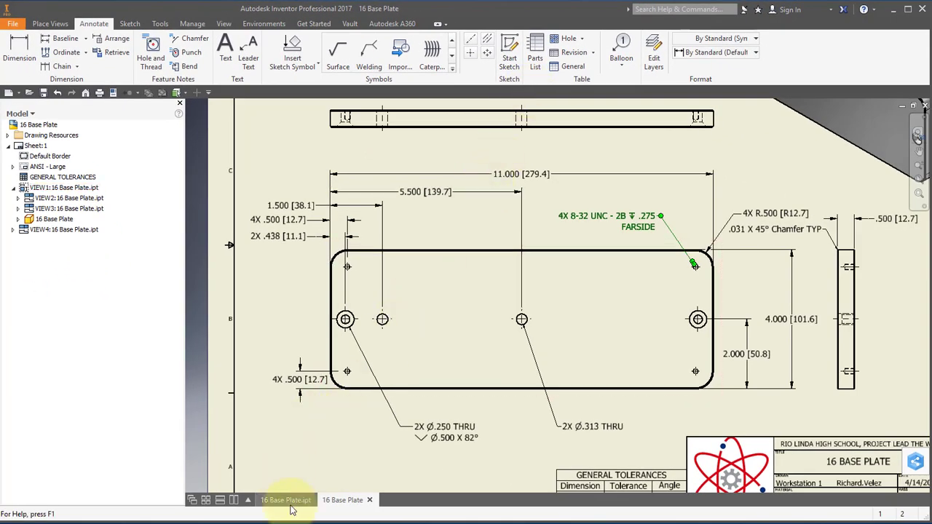
- In the iProperties of the part 16 Base Plate.ipt, set the part number to 16 and the description to Base Plate
left_click(293, 501)
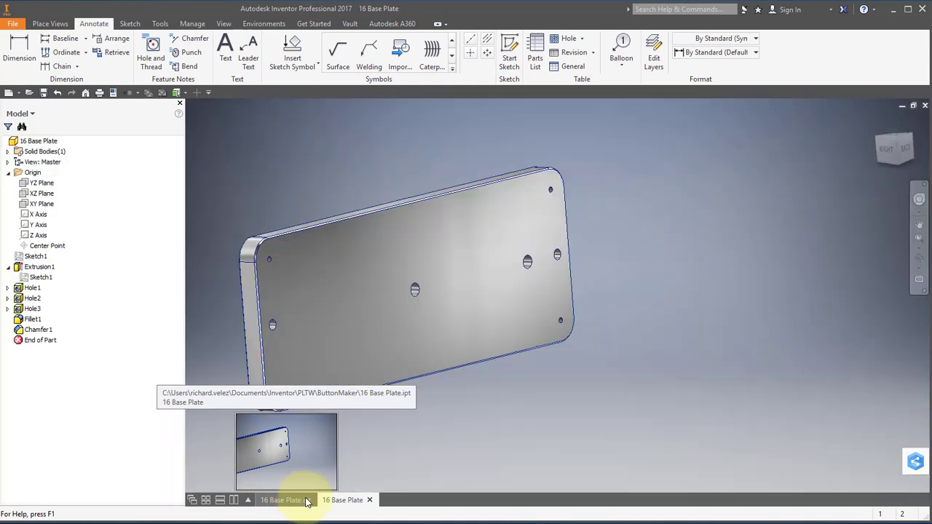
left_click(102, 94)
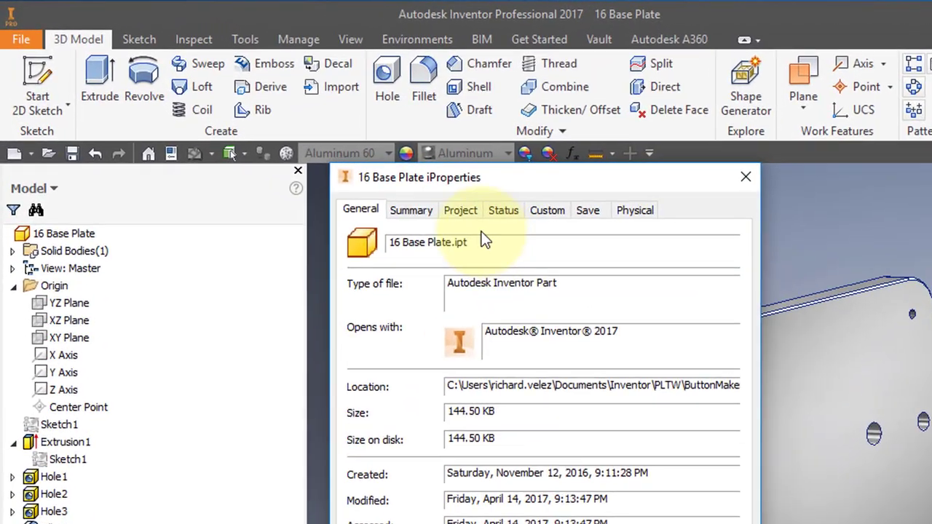
left_click(470, 211)
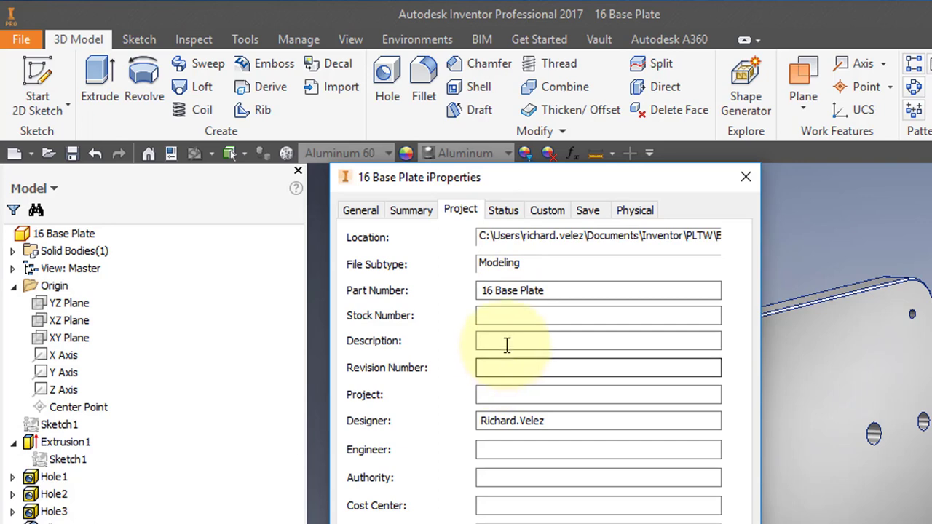
left_click_drag(567, 295, 495, 293)
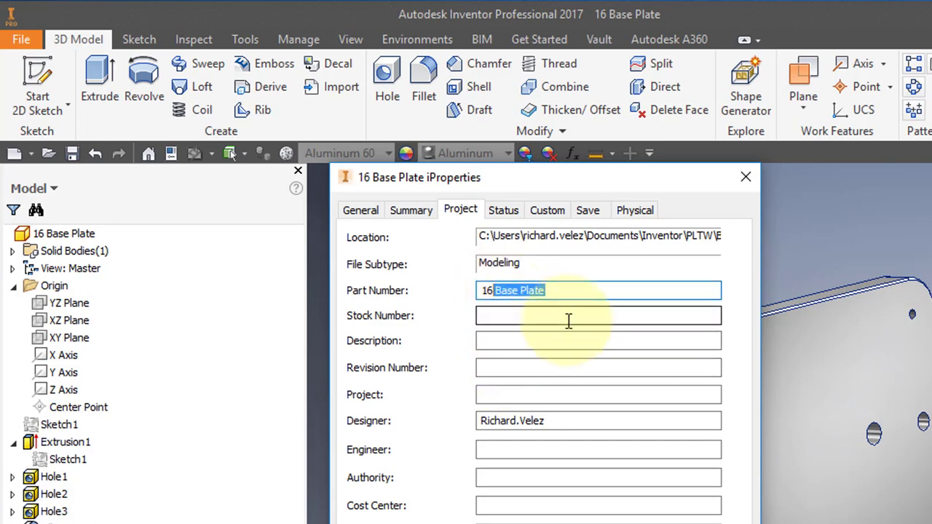
key("BackSpace")
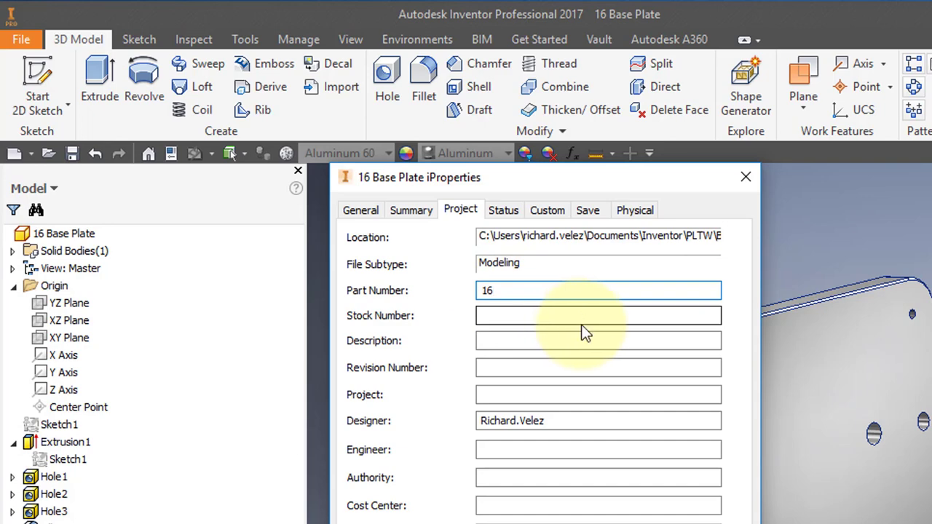
left_click(562, 340)
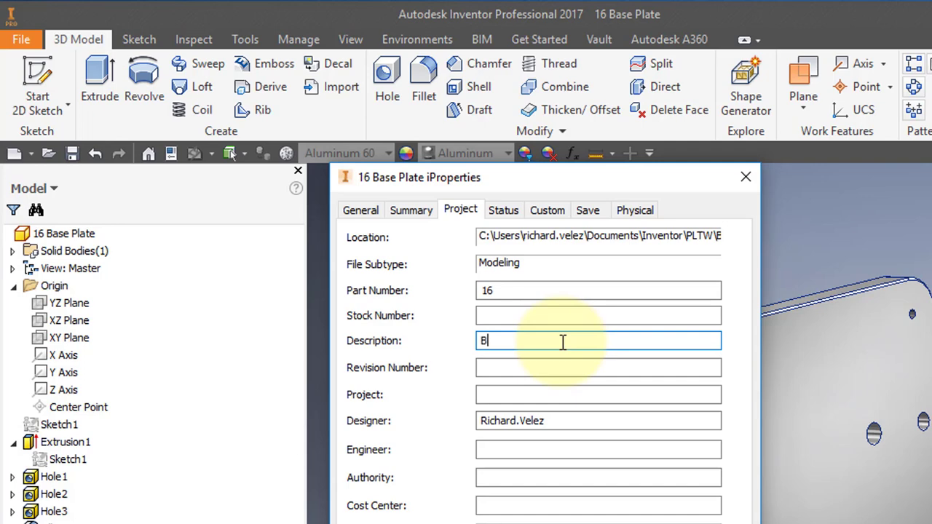
type("Base Plate")
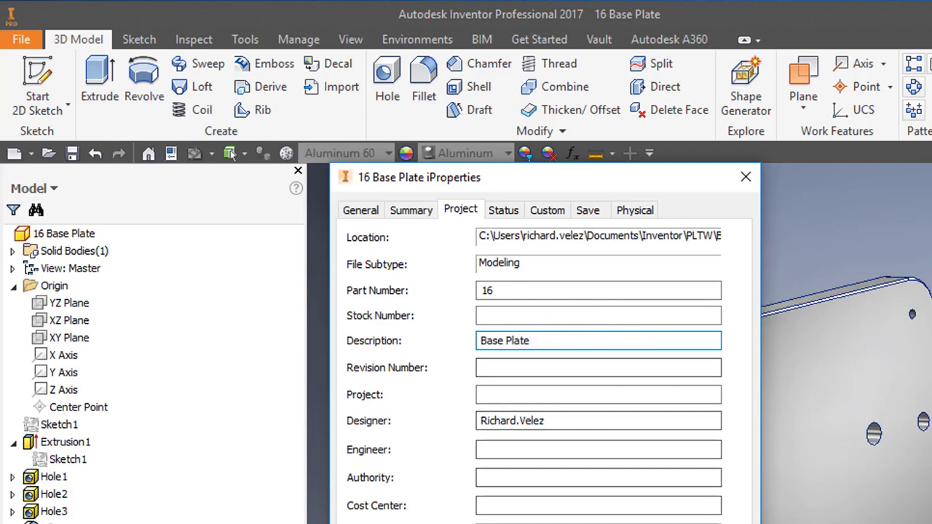
key("Return")
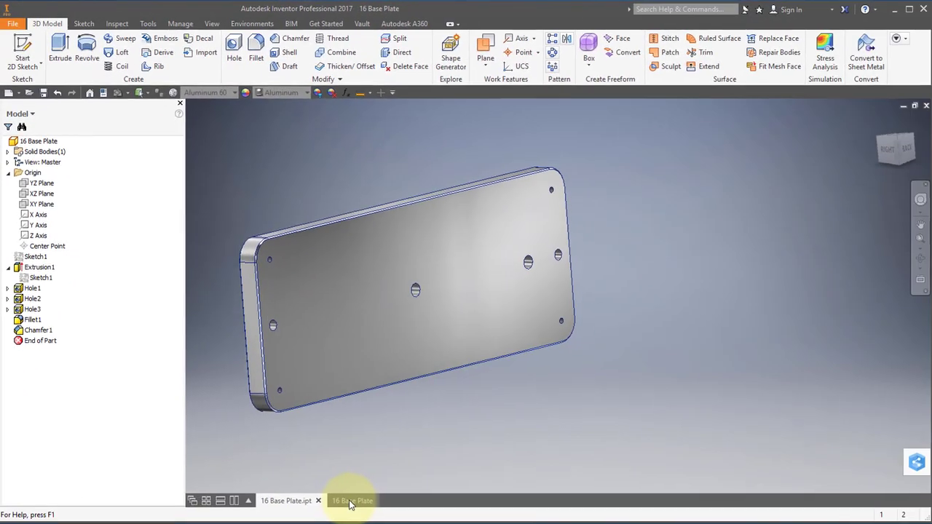
- Return to the base plate drawing and save it as the Inventor drawing file 16 Base Plate.dwg in the ButtonMaker folder
left_click(352, 501)
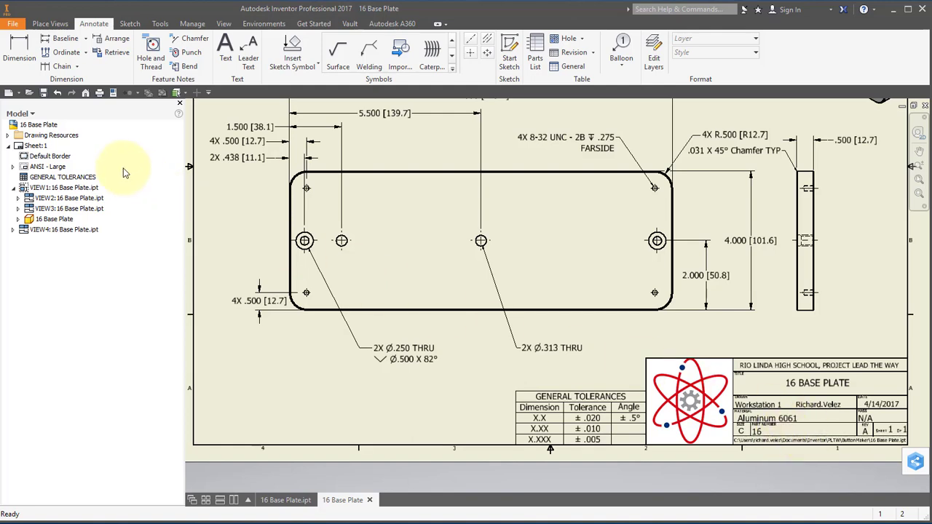
left_click(44, 94)
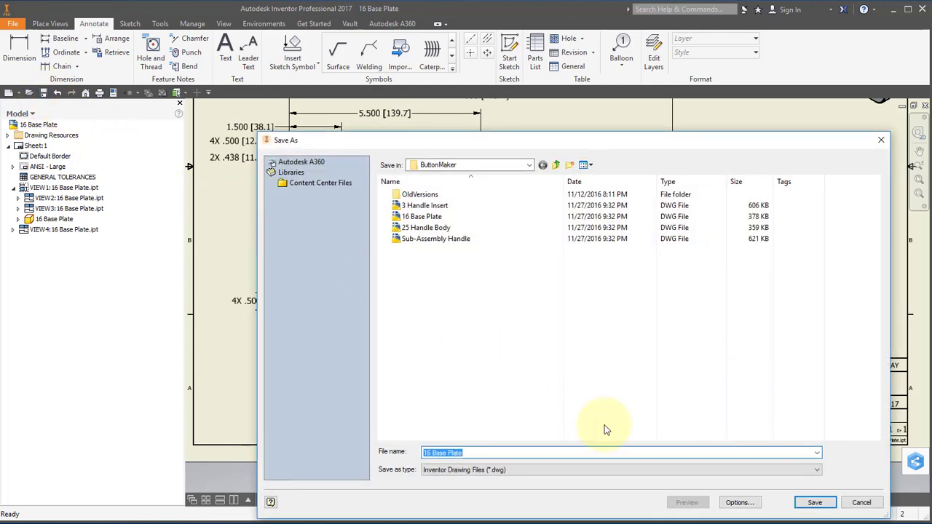
left_click(814, 502)
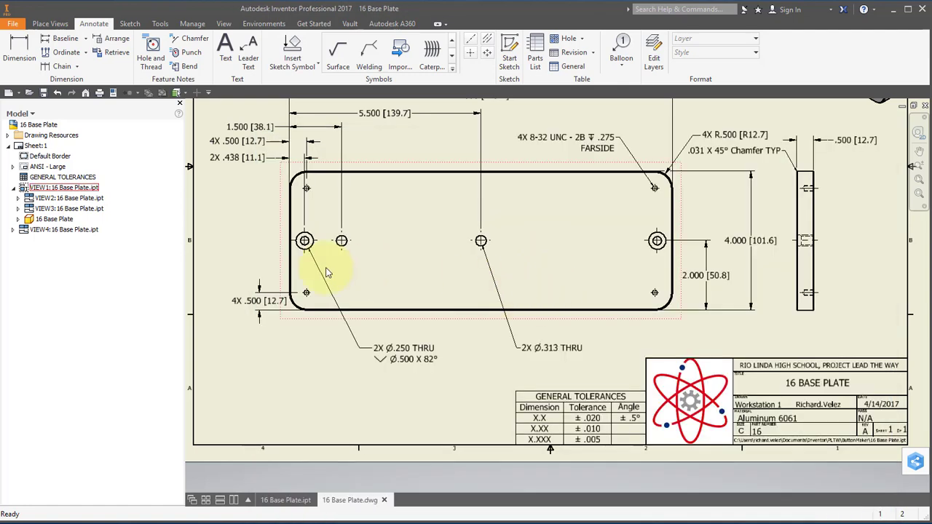
- Export the drawing as 16 Base Plate.pdf to the ButtonMaker folder, replacing the existing file
left_click(13, 24)
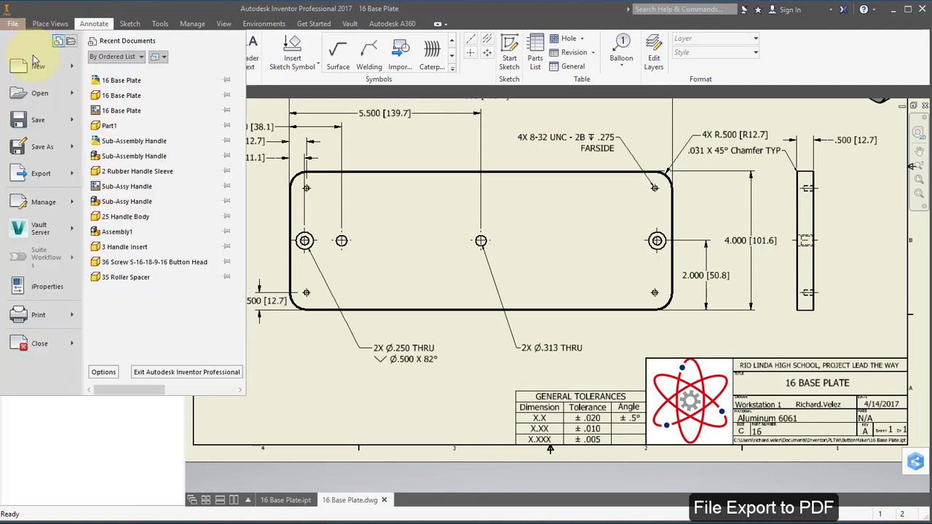
mouse_move(62, 180)
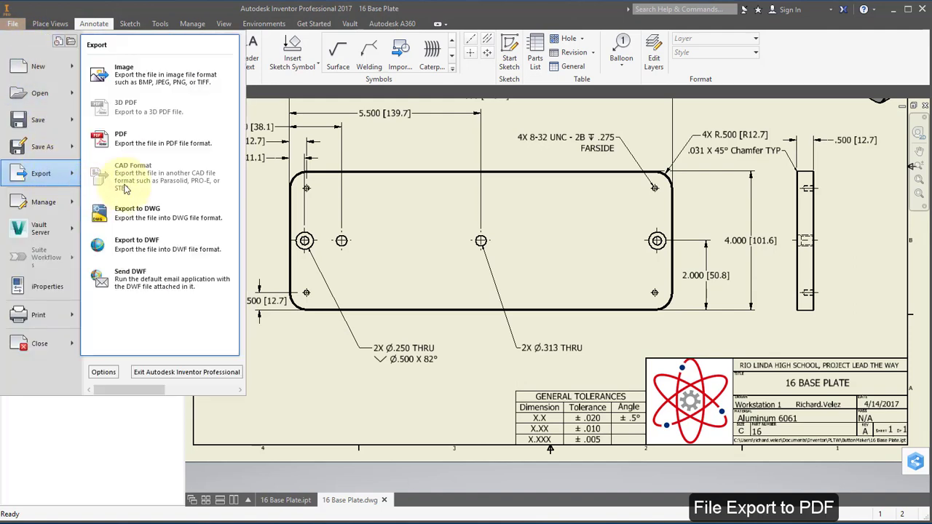
left_click(121, 141)
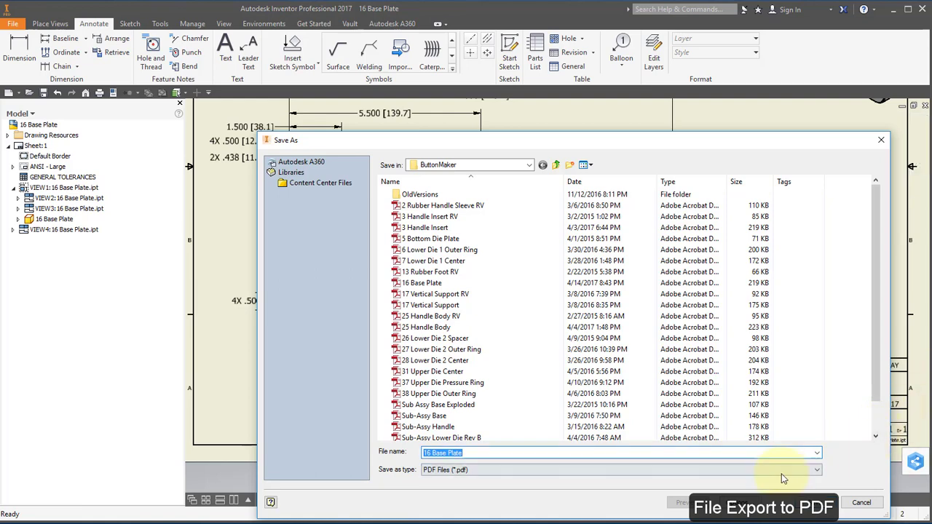
left_click(808, 503)
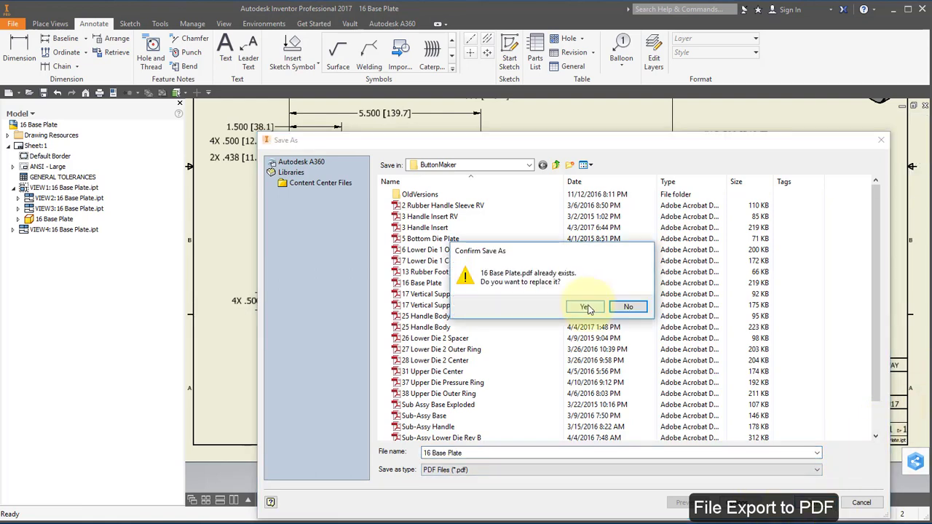
left_click(587, 306)
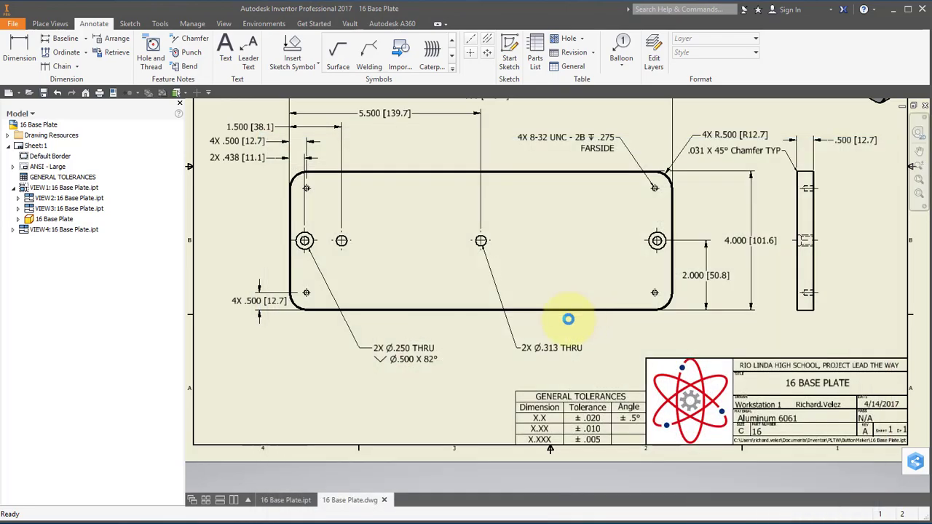